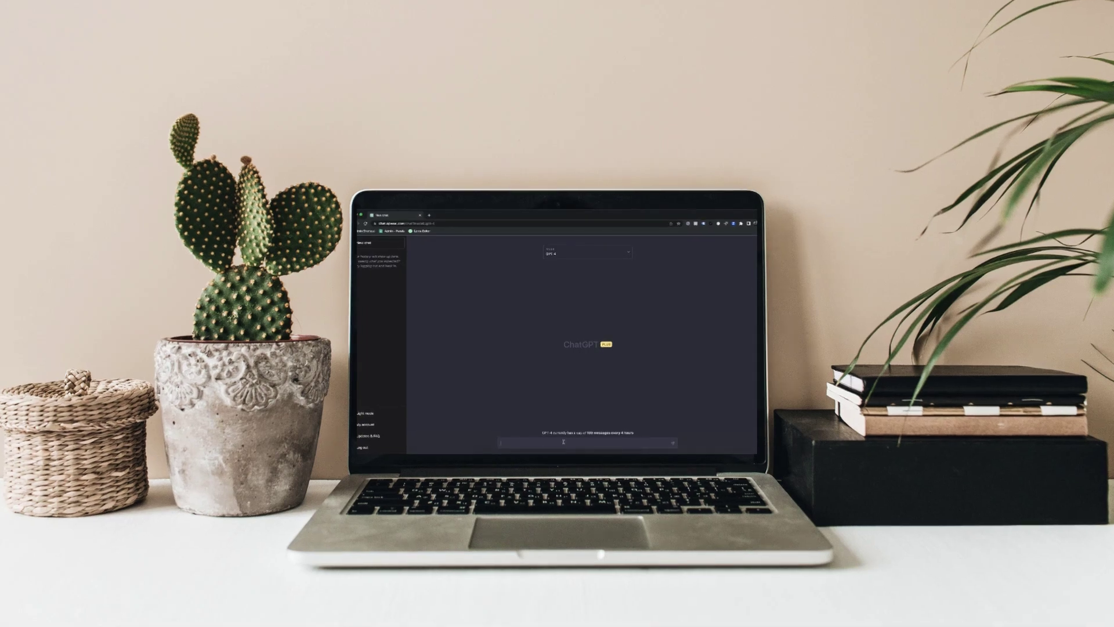
- Ask ChatGPT "Hi! Can you give me one example of a free stock image providers beginning with the letter 'P'?"
{"action": "key", "text": "Return"}
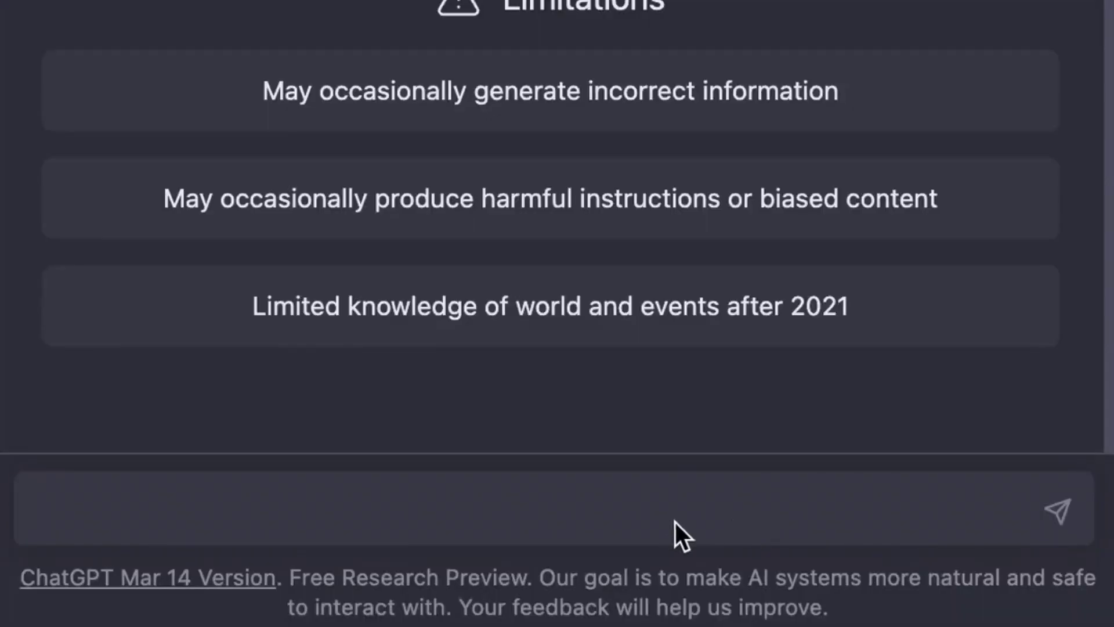
{"action": "type", "text": "Hi! Can you give me one example of a free stock image providers beginning with the letter 'P'?"}
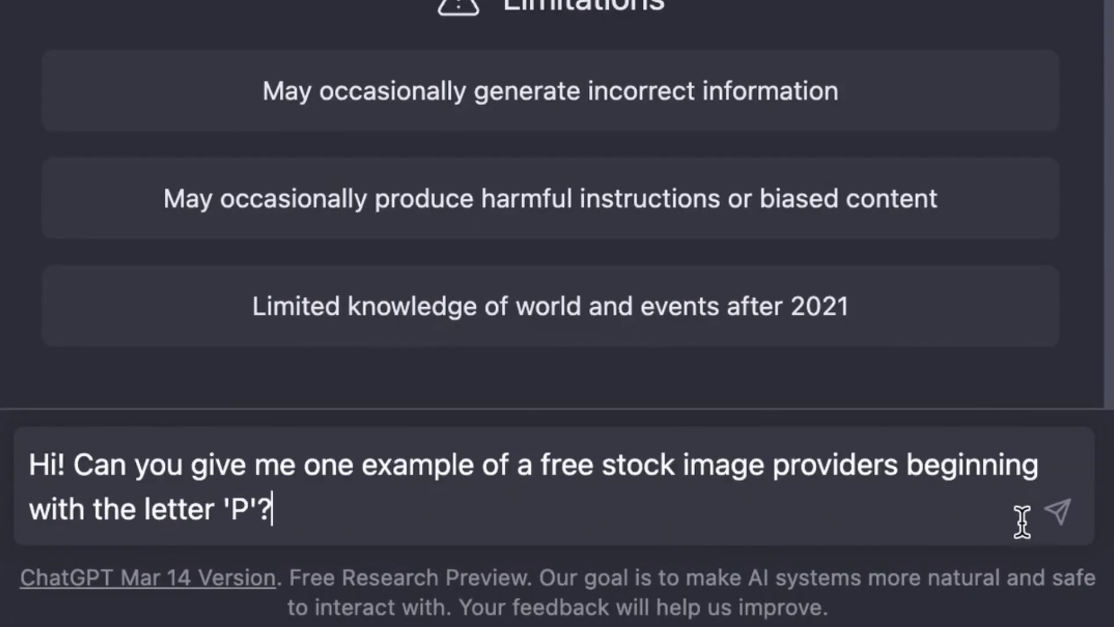
{"action": "left_click", "coordinate": [1058, 514]}
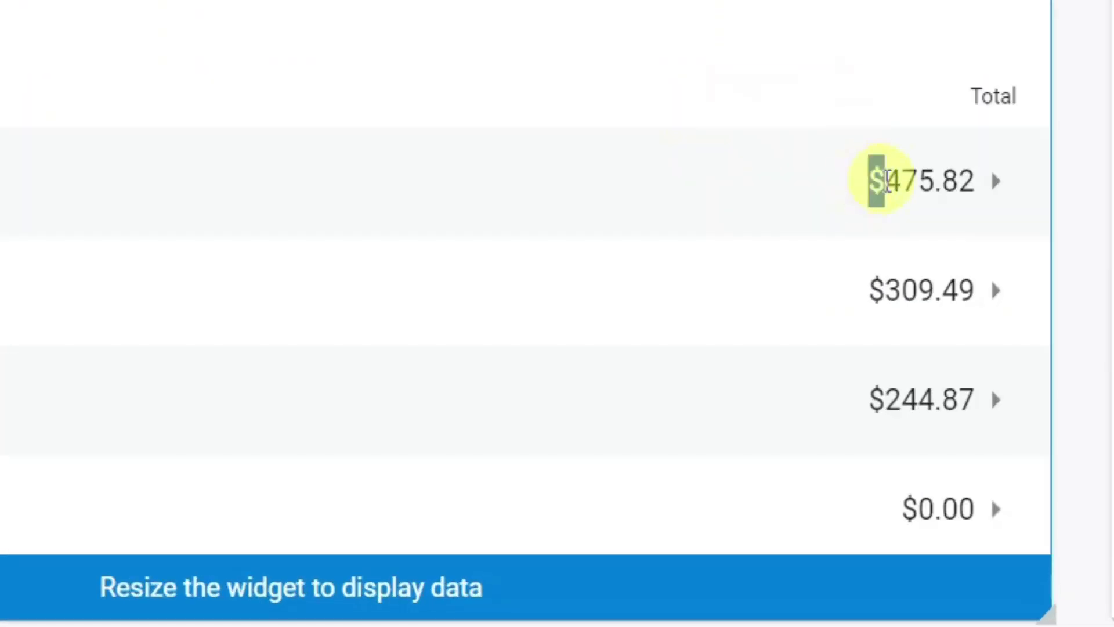
- Highlight the first three amounts in the Total column one after another
{"action": "left_click_drag", "start_coordinate": [886, 181], "coordinate": [977, 181]}
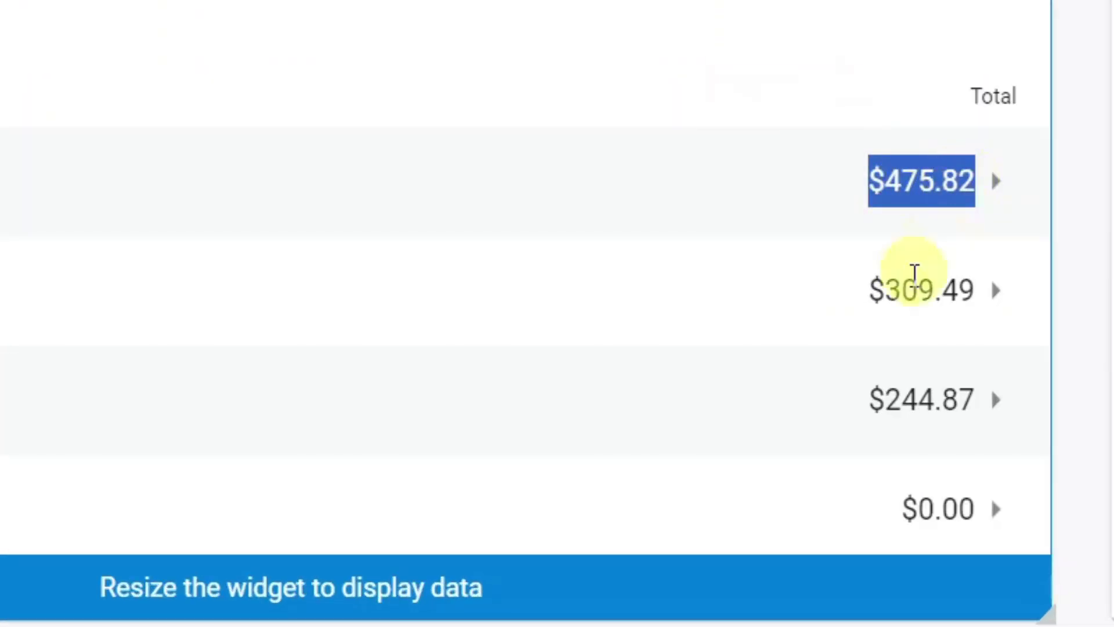
{"action": "left_click_drag", "start_coordinate": [863, 296], "coordinate": [976, 288]}
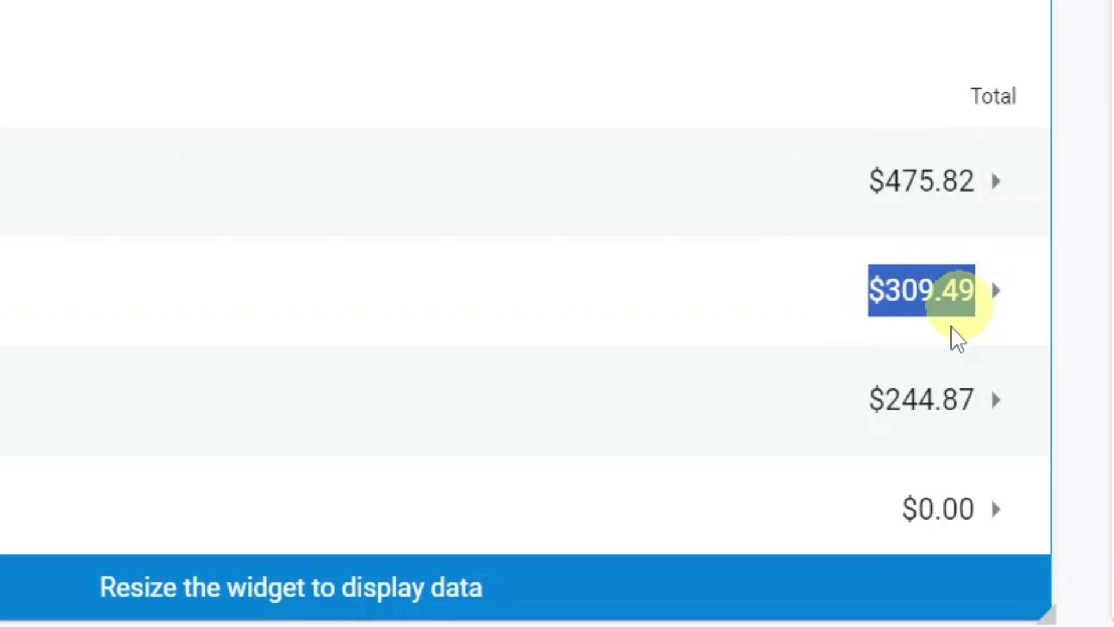
{"action": "left_click_drag", "start_coordinate": [869, 401], "coordinate": [984, 396]}
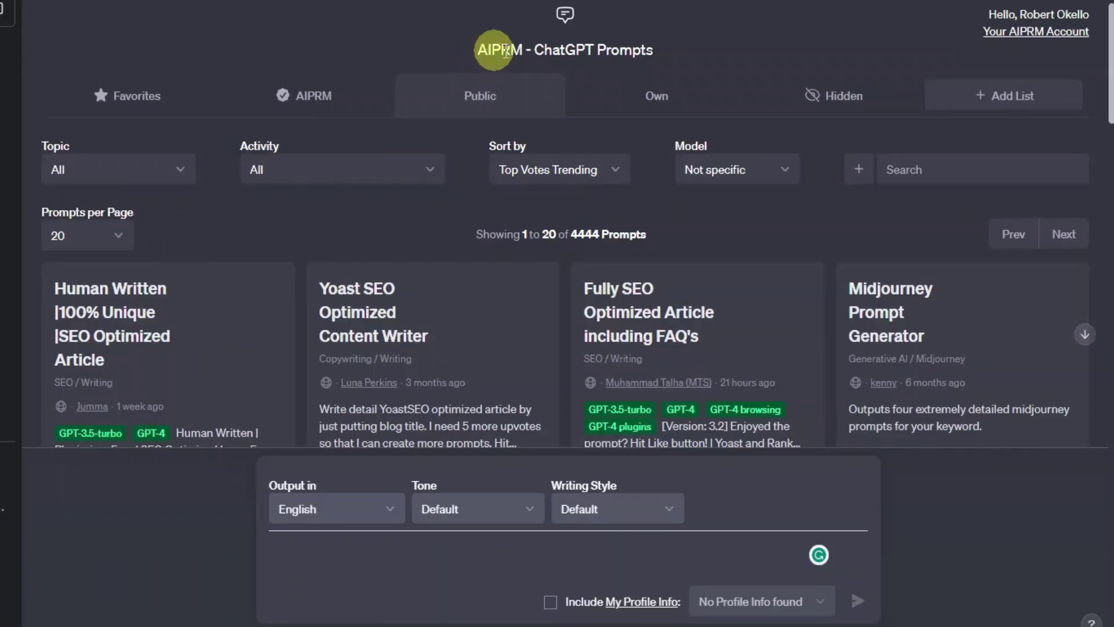
- Examine the AIPRM public prompt library, including its heading, prompt titles, categories and descriptions
{"action": "left_click_drag", "start_coordinate": [480, 48], "coordinate": [653, 50]}
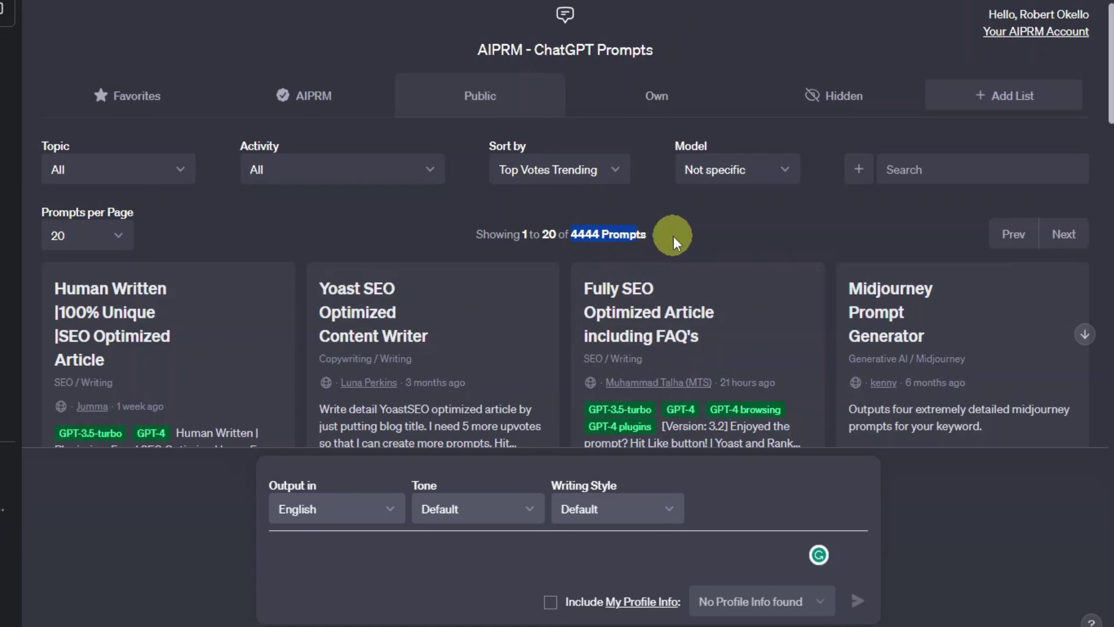
{"action": "scroll", "coordinate": [233, 302], "scroll_direction": "down", "scroll_amount": 3}
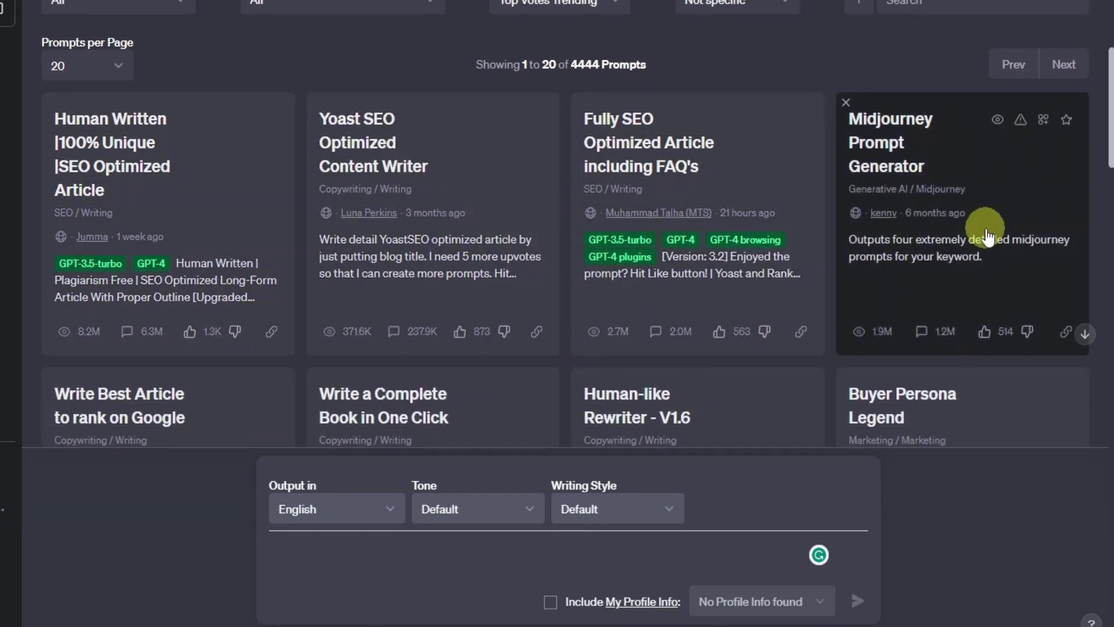
{"action": "scroll", "coordinate": [917, 235], "scroll_direction": "down", "scroll_amount": 2}
{"action": "scroll", "coordinate": [261, 308], "scroll_direction": "down", "scroll_amount": 2}
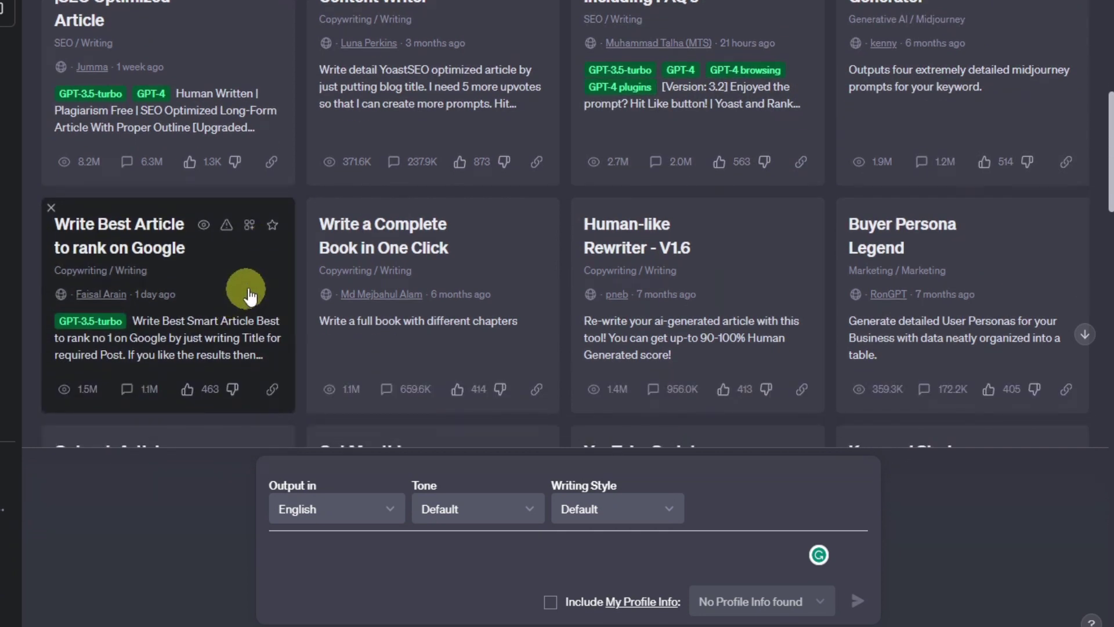
{"action": "scroll", "coordinate": [244, 273], "scroll_direction": "up", "scroll_amount": 2}
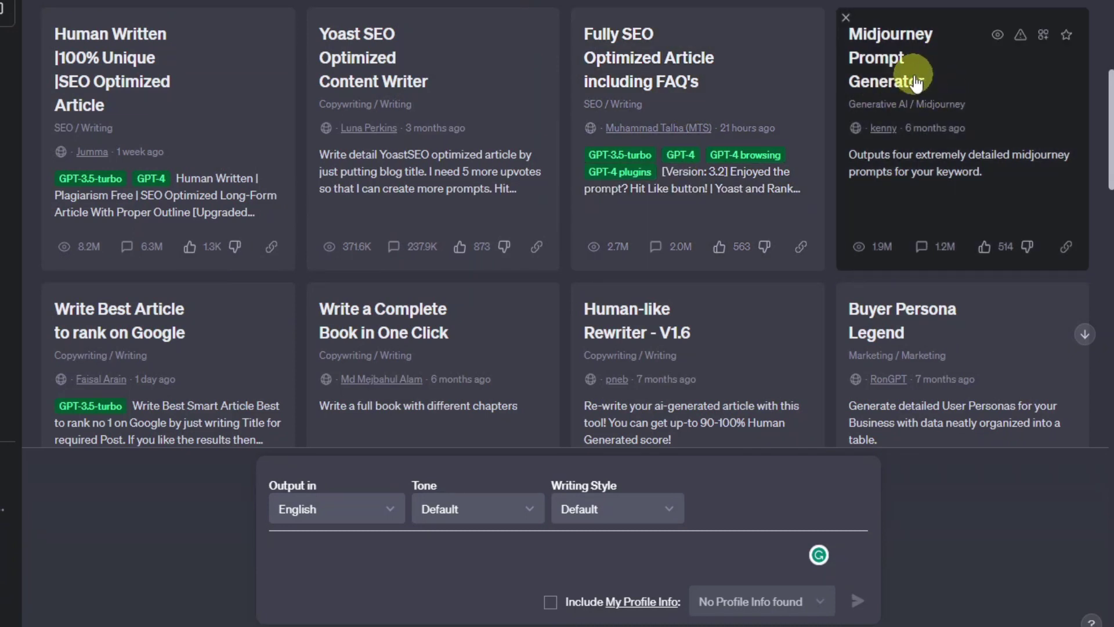
{"action": "scroll", "coordinate": [348, 324], "scroll_direction": "down", "scroll_amount": 3}
{"action": "scroll", "coordinate": [347, 243], "scroll_direction": "down", "scroll_amount": 10}
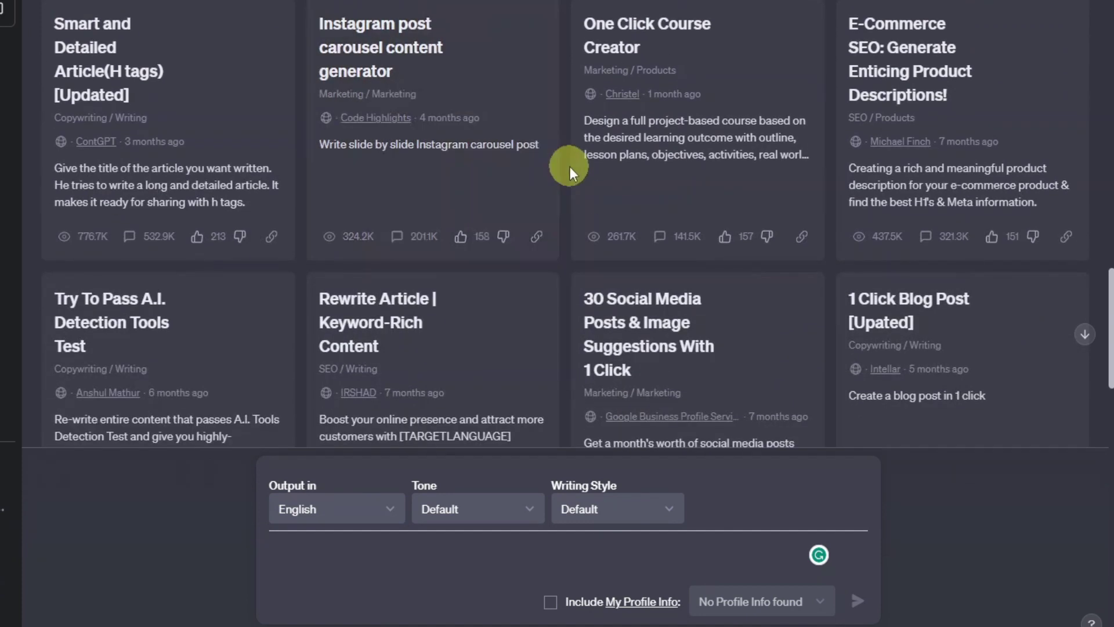
{"action": "scroll", "coordinate": [570, 166], "scroll_direction": "down", "scroll_amount": 2}
{"action": "scroll", "coordinate": [570, 166], "scroll_direction": "down", "scroll_amount": 2}
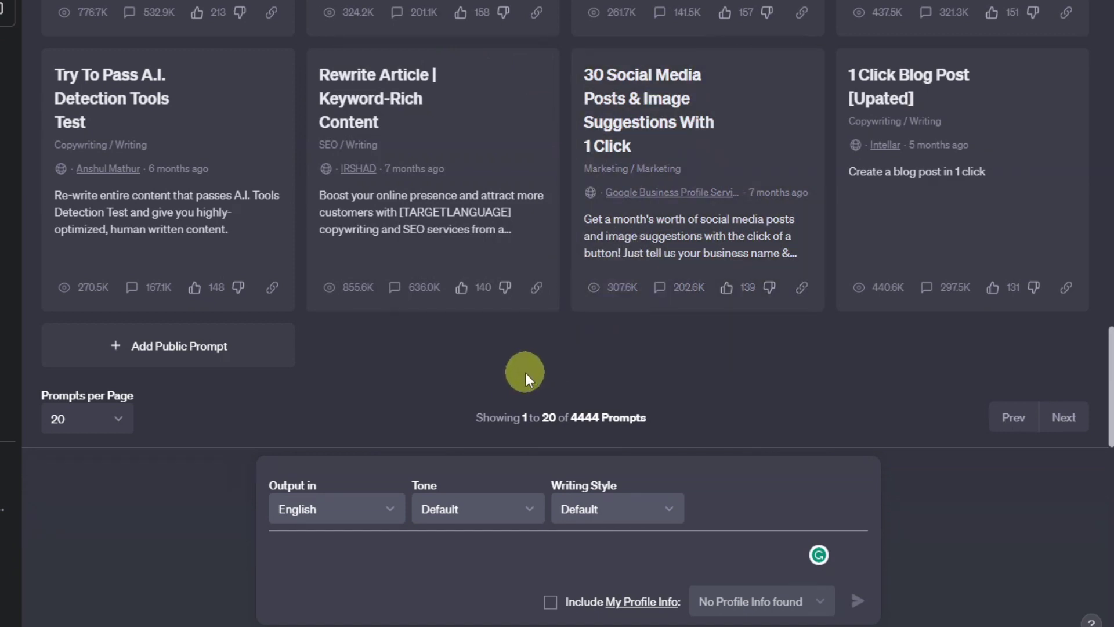
{"action": "scroll", "coordinate": [526, 373], "scroll_direction": "up", "scroll_amount": 10}
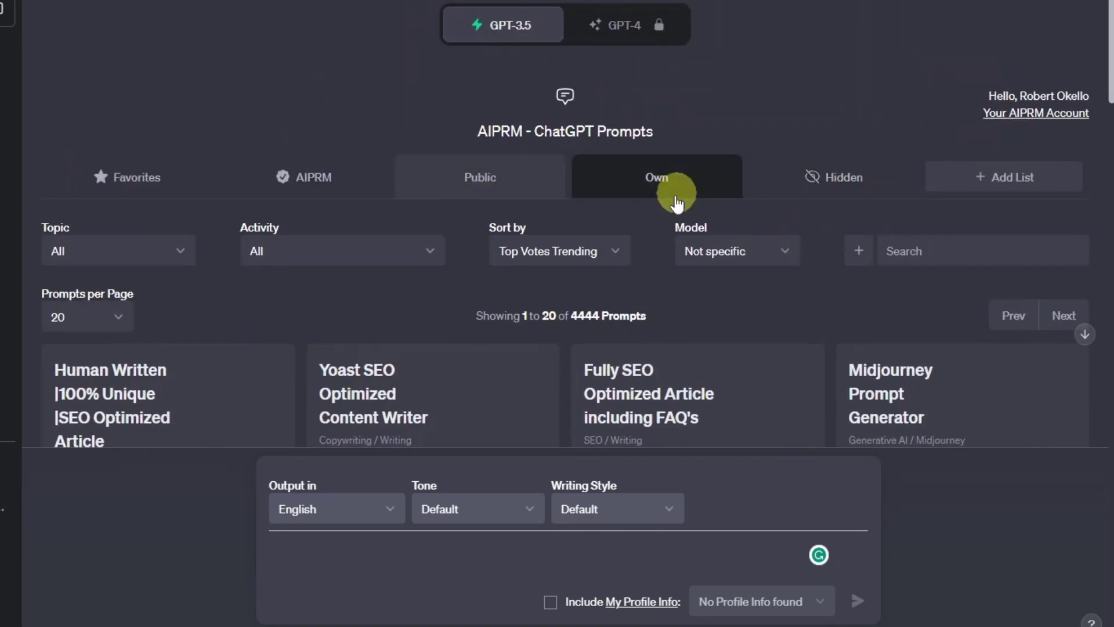
{"action": "scroll", "coordinate": [562, 208], "scroll_direction": "down", "scroll_amount": 10}
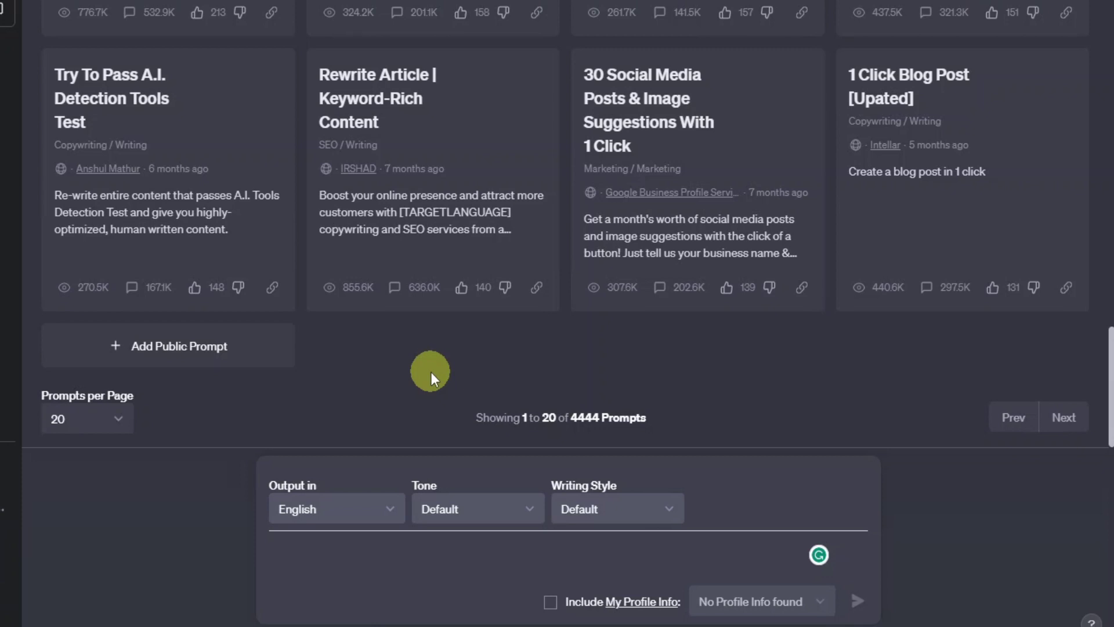
- Search Google in a new browser tab for a suggested query beginning with "famous copy"
{"action": "key", "text": "ctrl+t"}
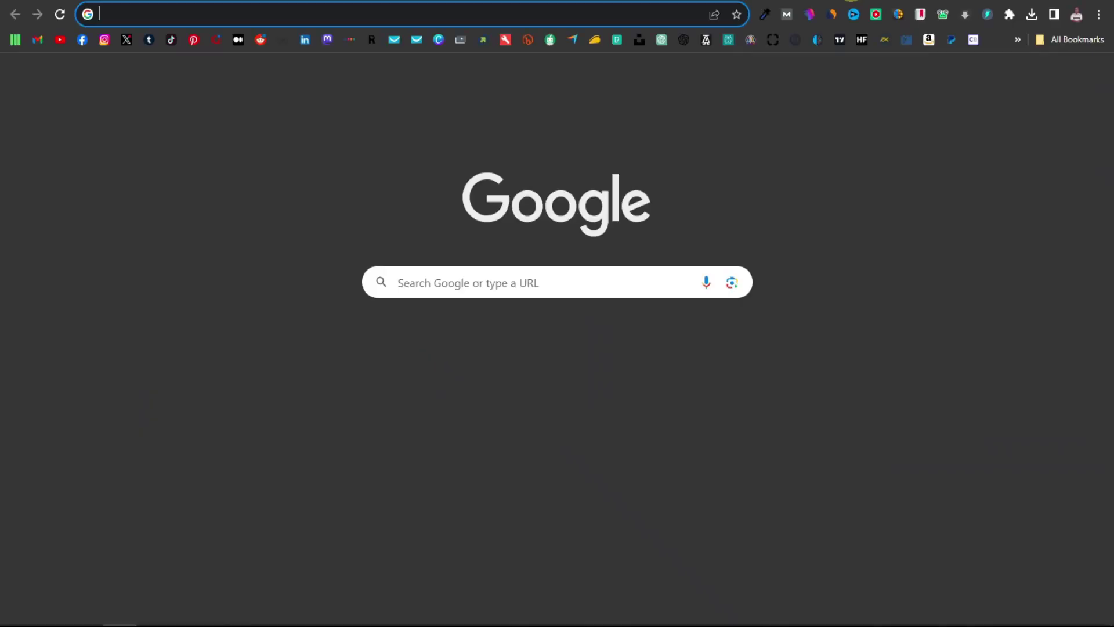
{"action": "type", "text": "famous copy"}
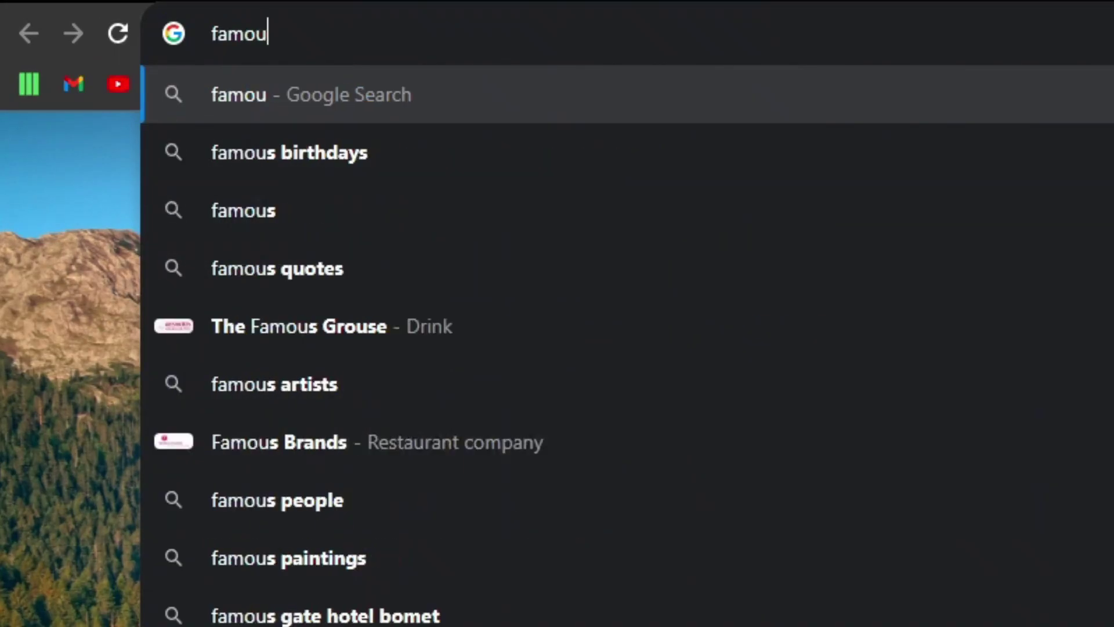
{"action": "key", "text": "Down"}
{"action": "key", "text": "Down"}
{"action": "key", "text": "Return"}
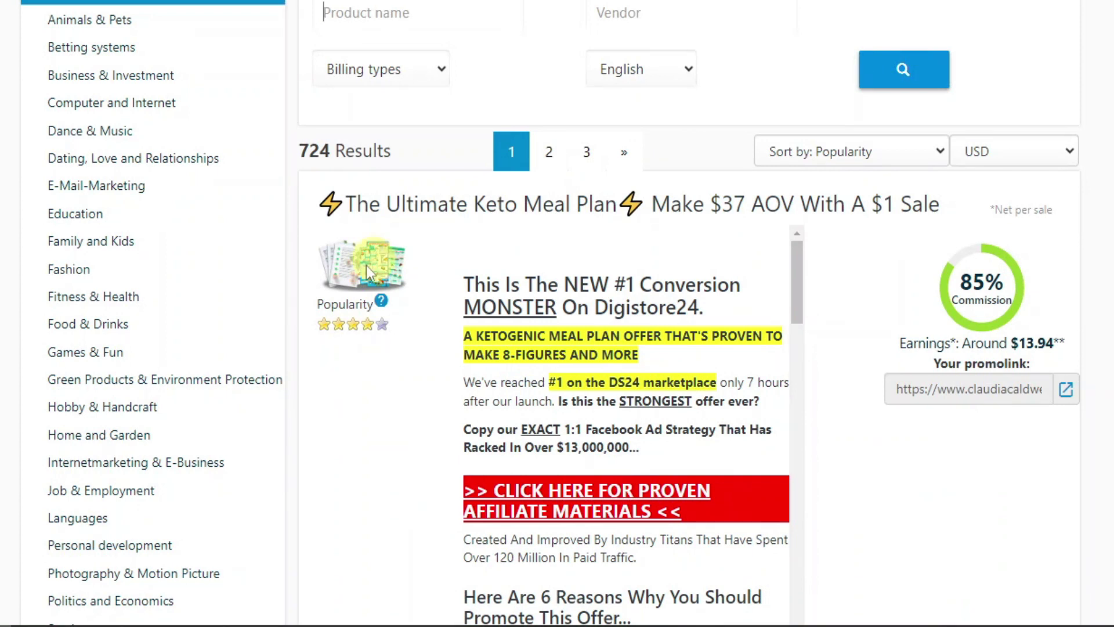
- Copy the product title "The Ultimate Keto Meal Plan" from the first offer in the Digistore24 marketplace
{"action": "scroll", "coordinate": [366, 266], "scroll_direction": "up", "scroll_amount": 2}
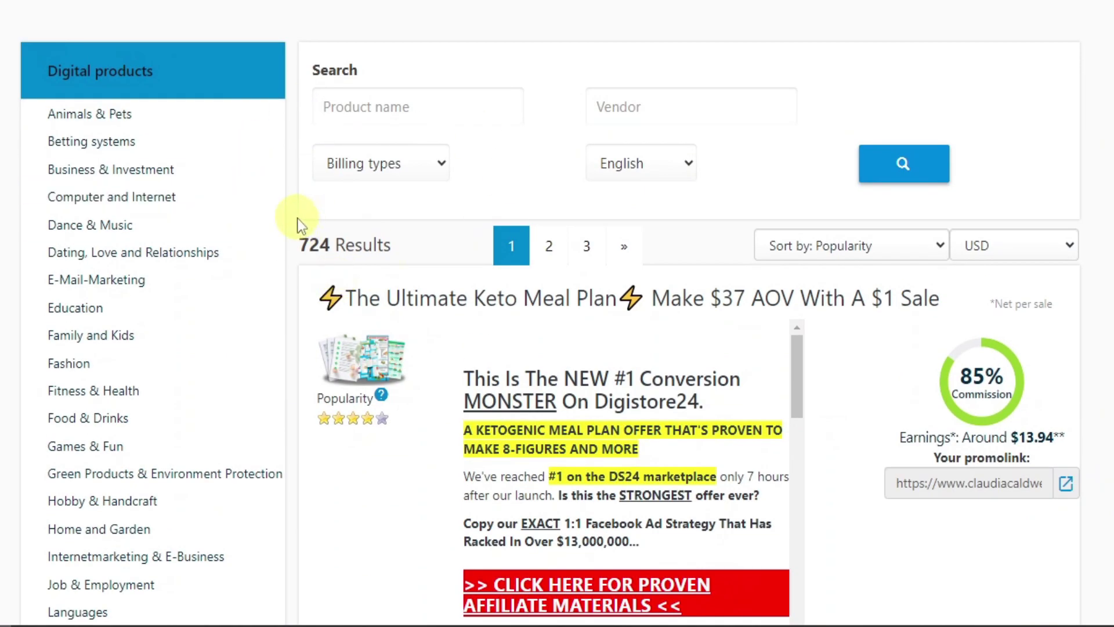
{"action": "scroll", "coordinate": [282, 155], "scroll_direction": "down", "scroll_amount": 2}
{"action": "scroll", "coordinate": [417, 102], "scroll_direction": "down", "scroll_amount": 2}
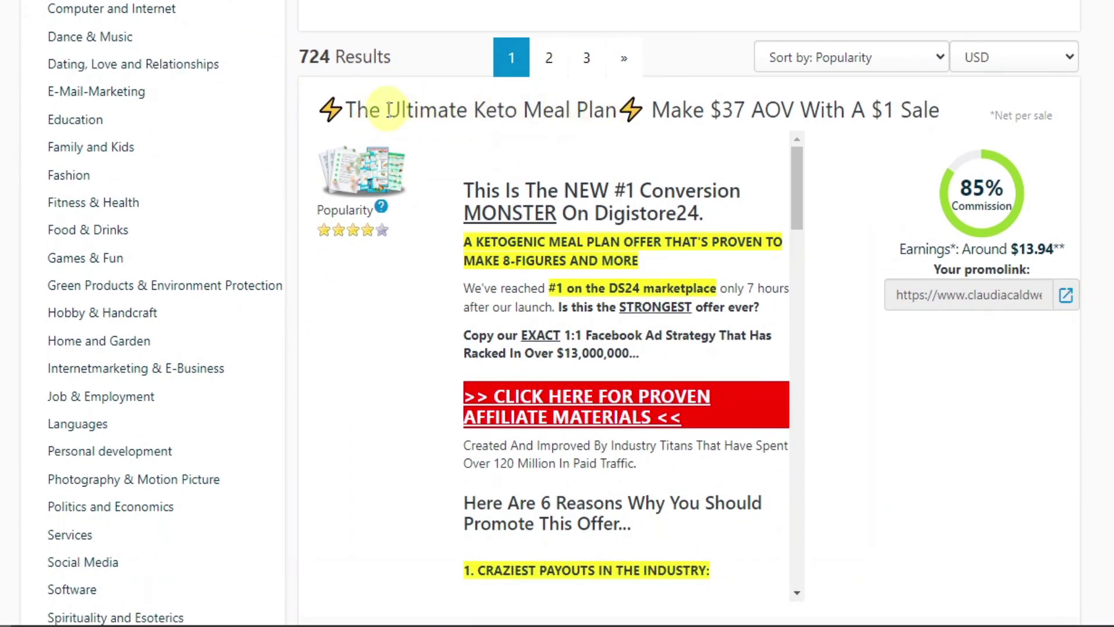
{"action": "left_click_drag", "start_coordinate": [347, 109], "coordinate": [587, 110]}
{"action": "key", "text": "ctrl+c"}
{"action": "scroll", "coordinate": [562, 151], "scroll_direction": "up", "scroll_amount": 1}
{"action": "scroll", "coordinate": [595, 162], "scroll_direction": "up", "scroll_amount": 5}
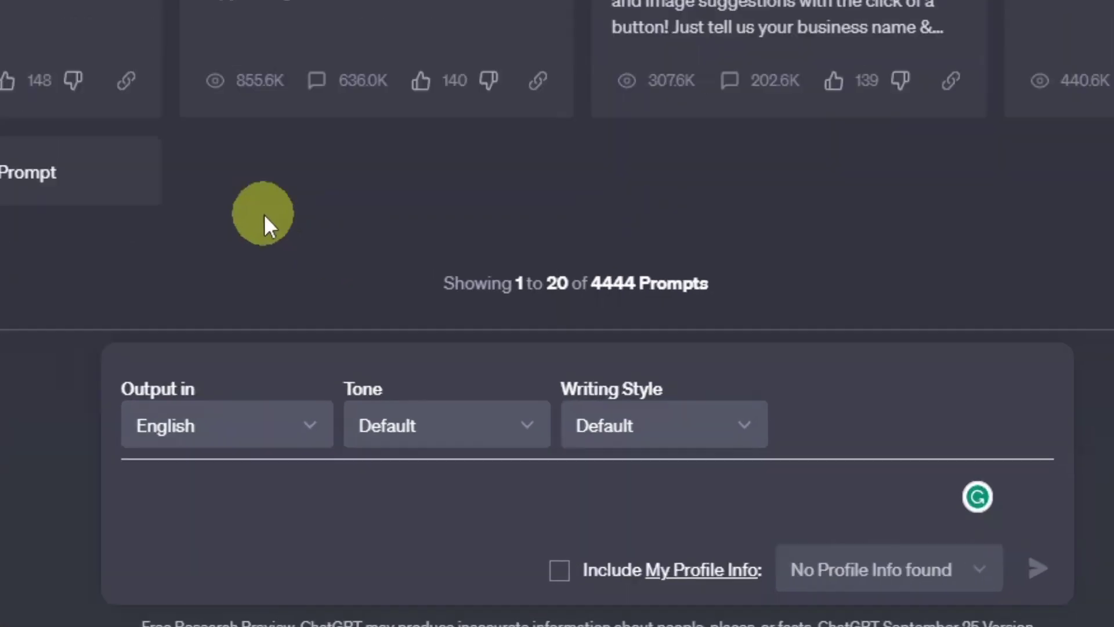
- Send ChatGPT the prompt "write me a sales copy on The Ultimate Keto Meal Plan in the style of David Ogilvy"
{"action": "type", "text": "write me a sales copy on"}
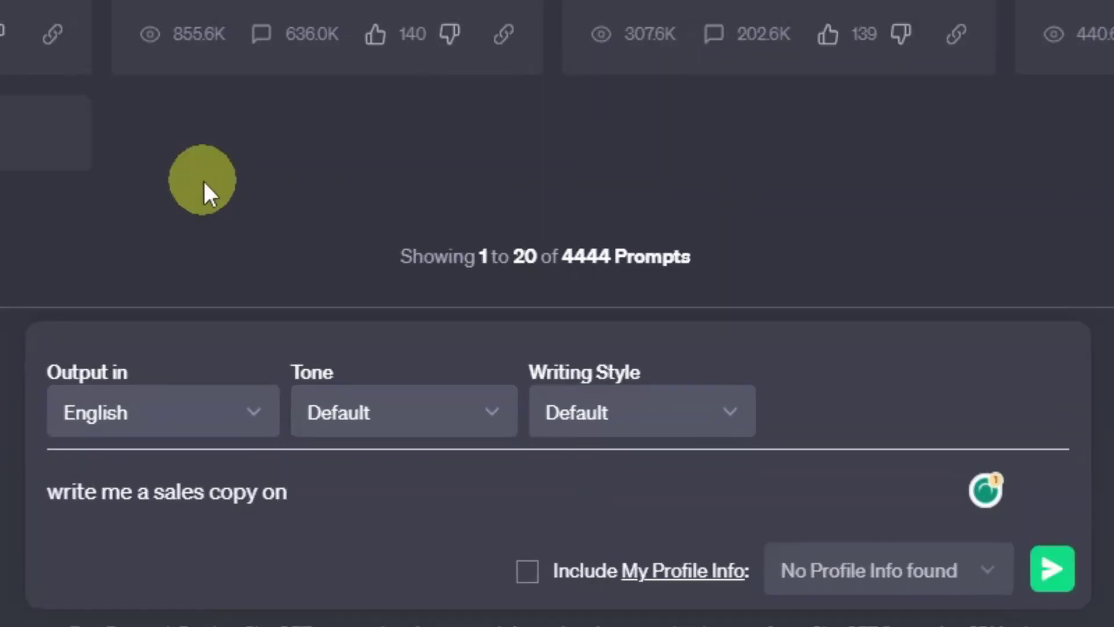
{"action": "key", "text": "ctrl+v"}
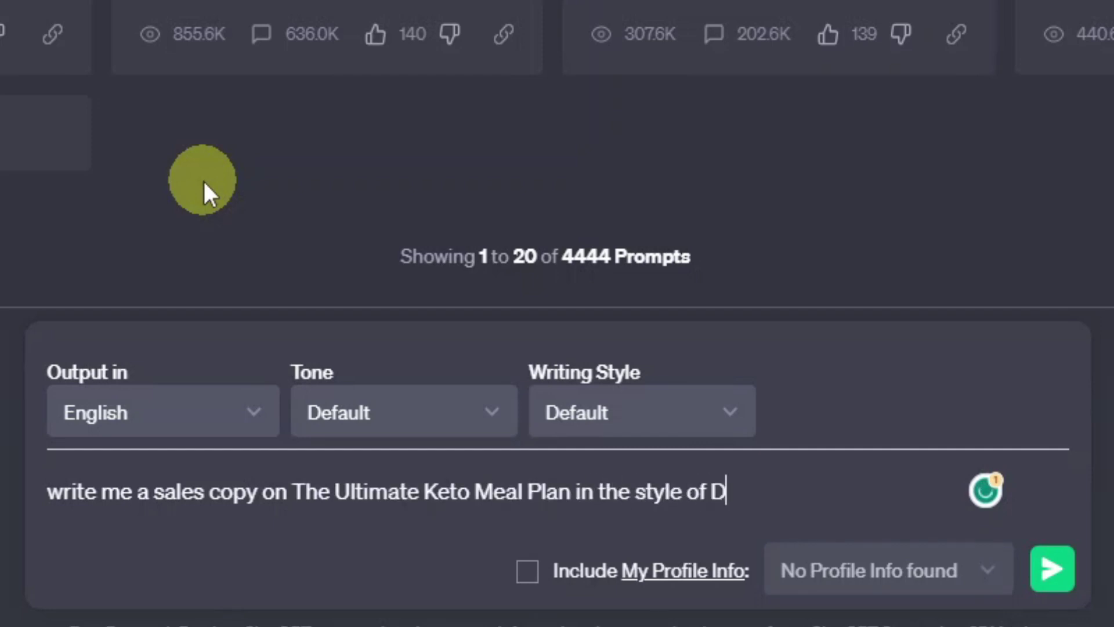
{"action": "type", "text": "in the style of David Ogilv"}
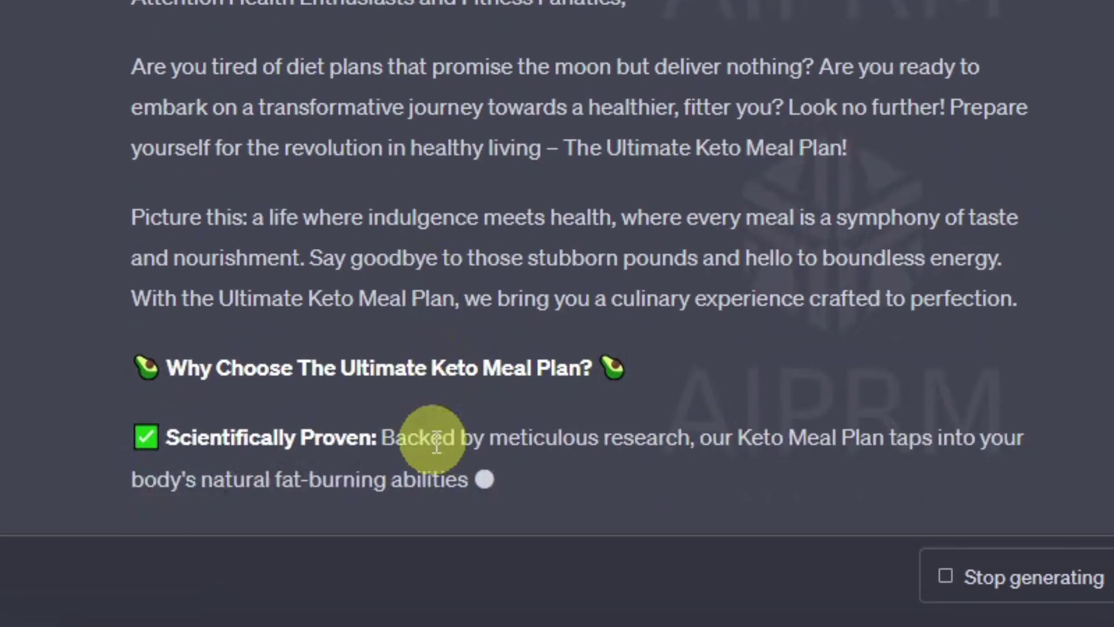
- Read through the generated keto sales copy from the headline to the closing P.S
{"action": "scroll", "coordinate": [428, 444], "scroll_direction": "up", "scroll_amount": 3}
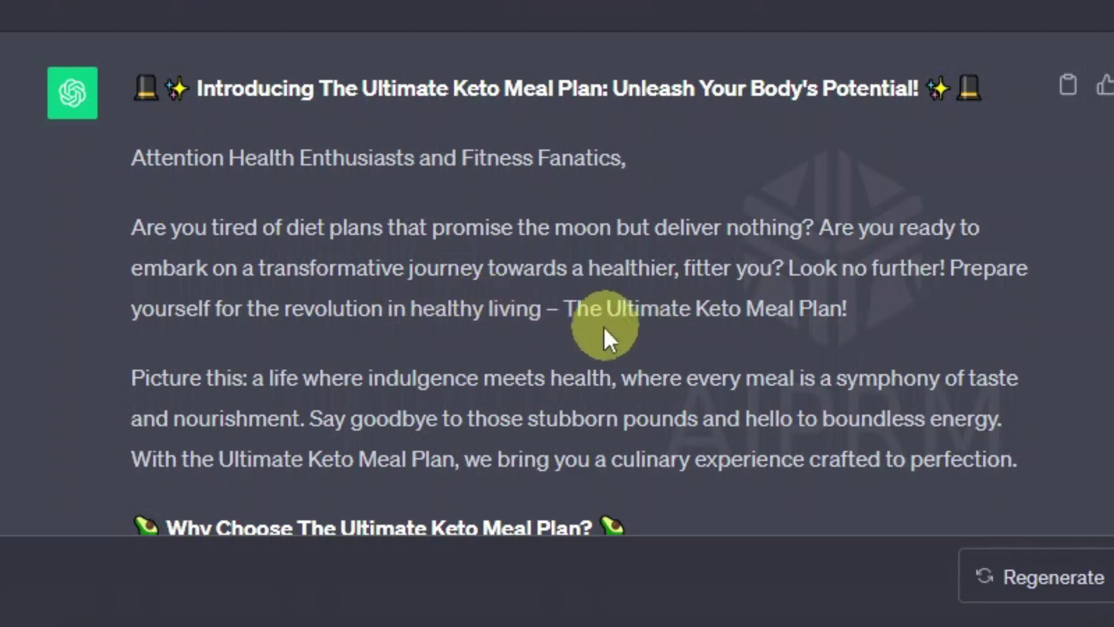
{"action": "scroll", "coordinate": [262, 397], "scroll_direction": "down", "scroll_amount": 3}
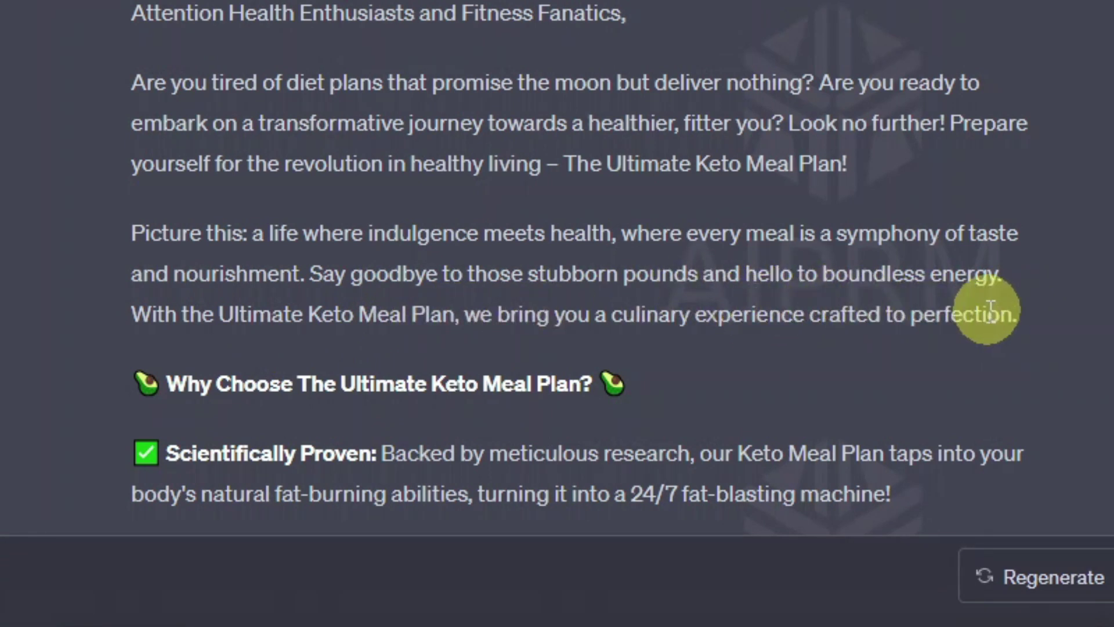
{"action": "scroll", "coordinate": [992, 308], "scroll_direction": "down", "scroll_amount": 5}
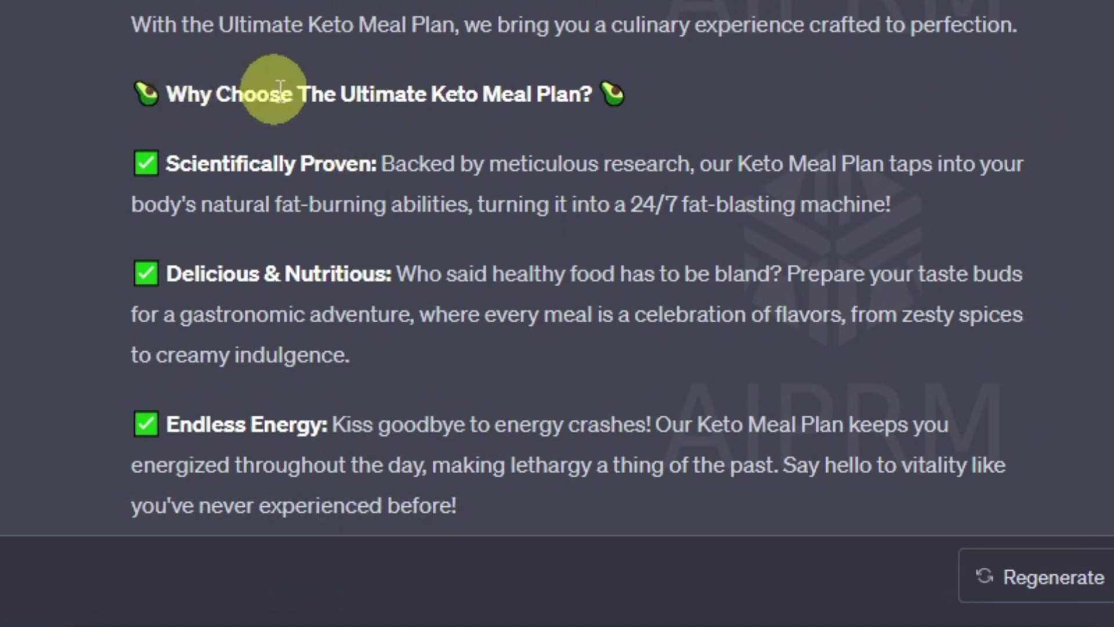
{"action": "scroll", "coordinate": [232, 116], "scroll_direction": "down", "scroll_amount": 3}
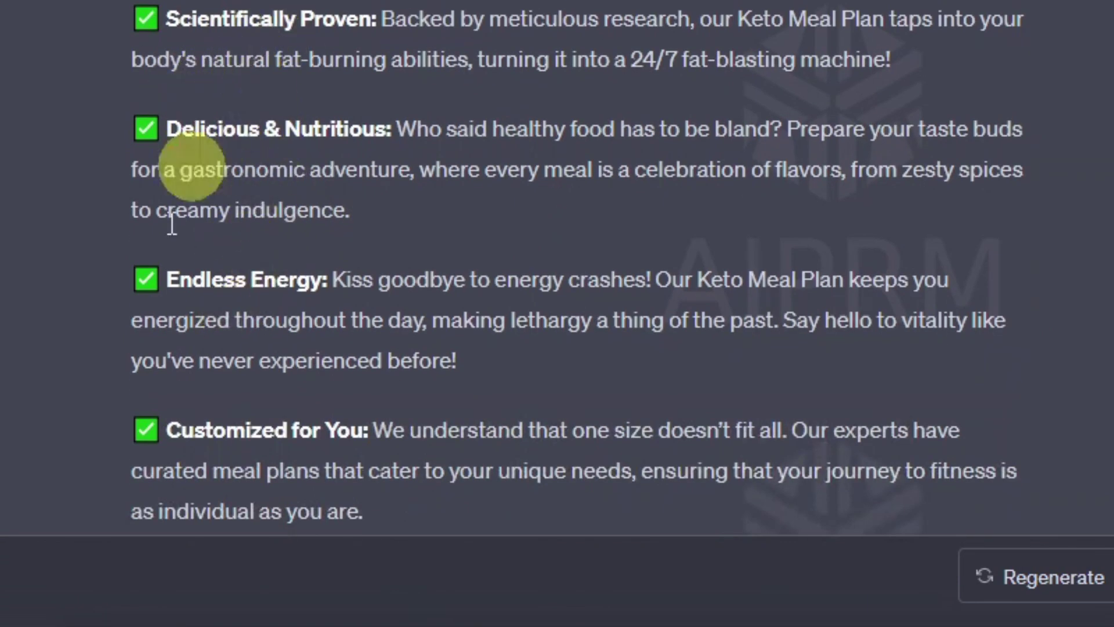
{"action": "scroll", "coordinate": [307, 206], "scroll_direction": "down", "scroll_amount": 3}
{"action": "scroll", "coordinate": [308, 206], "scroll_direction": "down", "scroll_amount": 10}
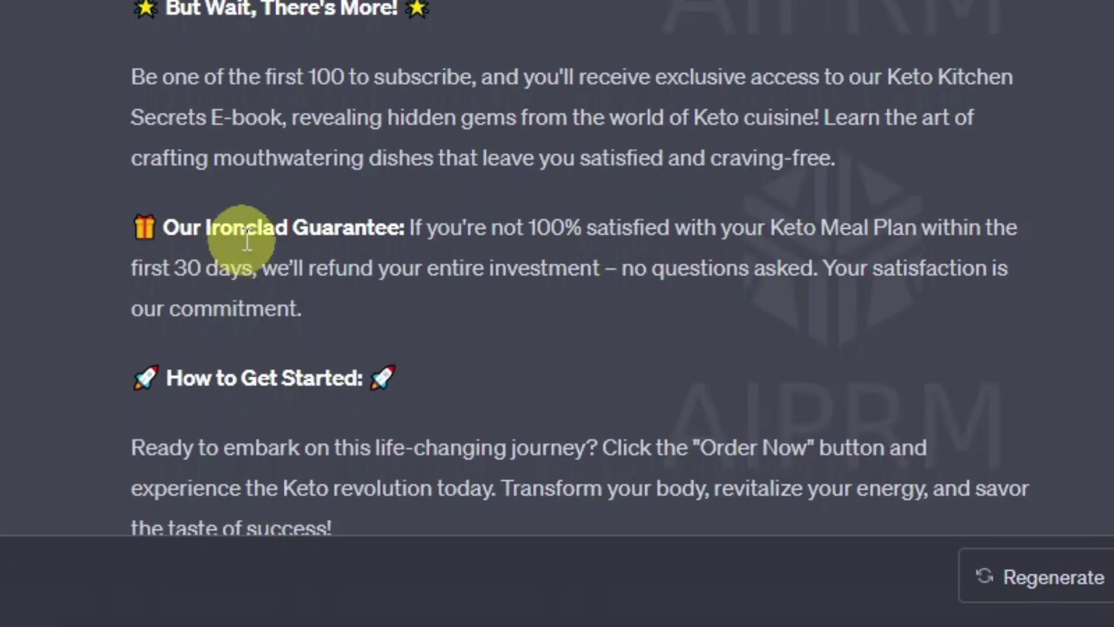
{"action": "scroll", "coordinate": [229, 229], "scroll_direction": "down", "scroll_amount": 4}
{"action": "scroll", "coordinate": [247, 242], "scroll_direction": "down", "scroll_amount": 3}
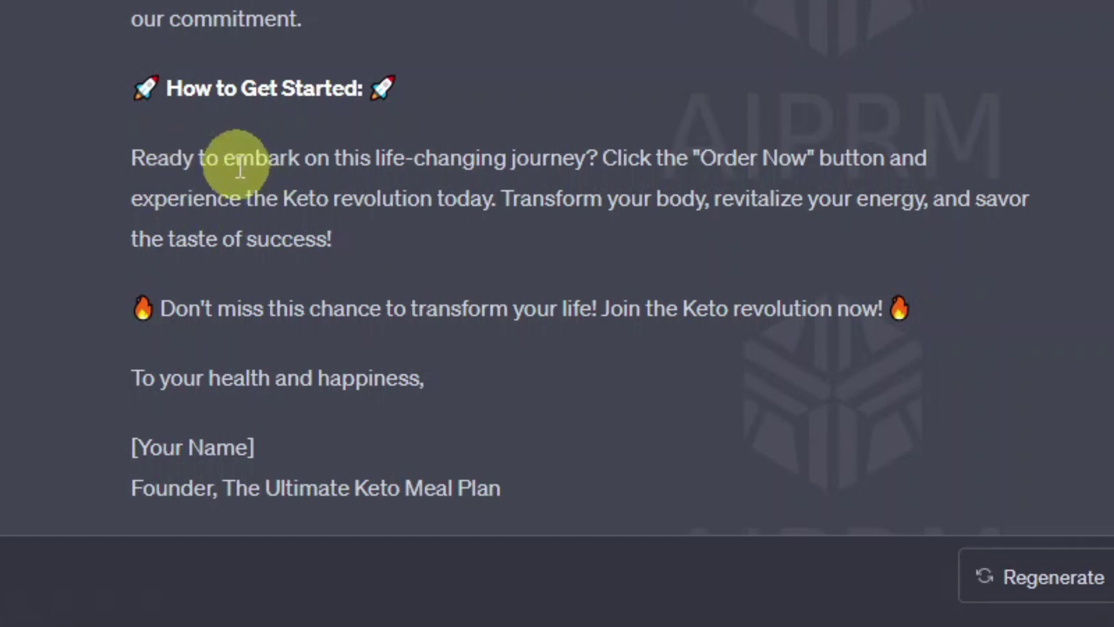
{"action": "scroll", "coordinate": [236, 236], "scroll_direction": "down", "scroll_amount": 3}
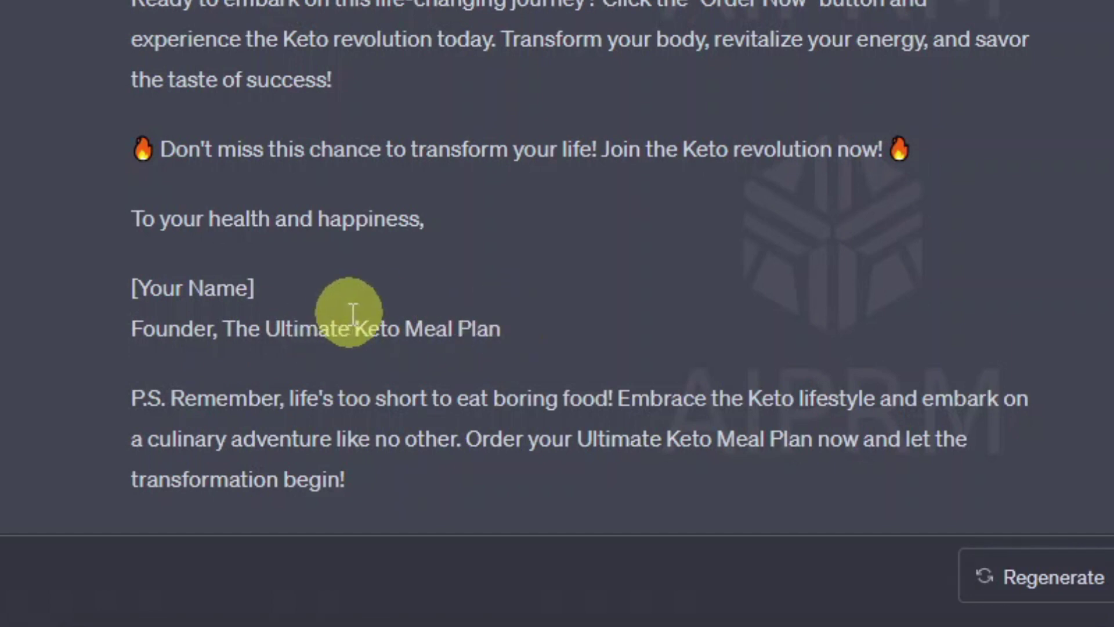
{"action": "scroll", "coordinate": [352, 312], "scroll_direction": "up", "scroll_amount": 15}
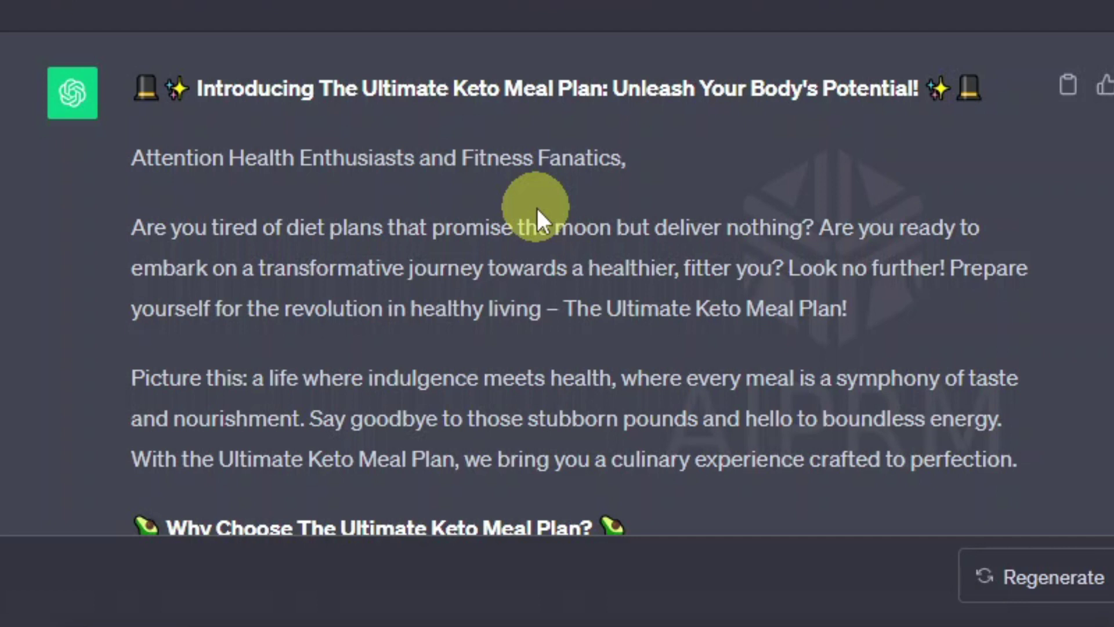
- Copy the sent prompt up to "in the style of", without the copywriter's name, and paste it into the new message
{"action": "scroll", "coordinate": [538, 207], "scroll_direction": "up", "scroll_amount": 2}
{"action": "left_click_drag", "start_coordinate": [135, 79], "coordinate": [753, 86]}
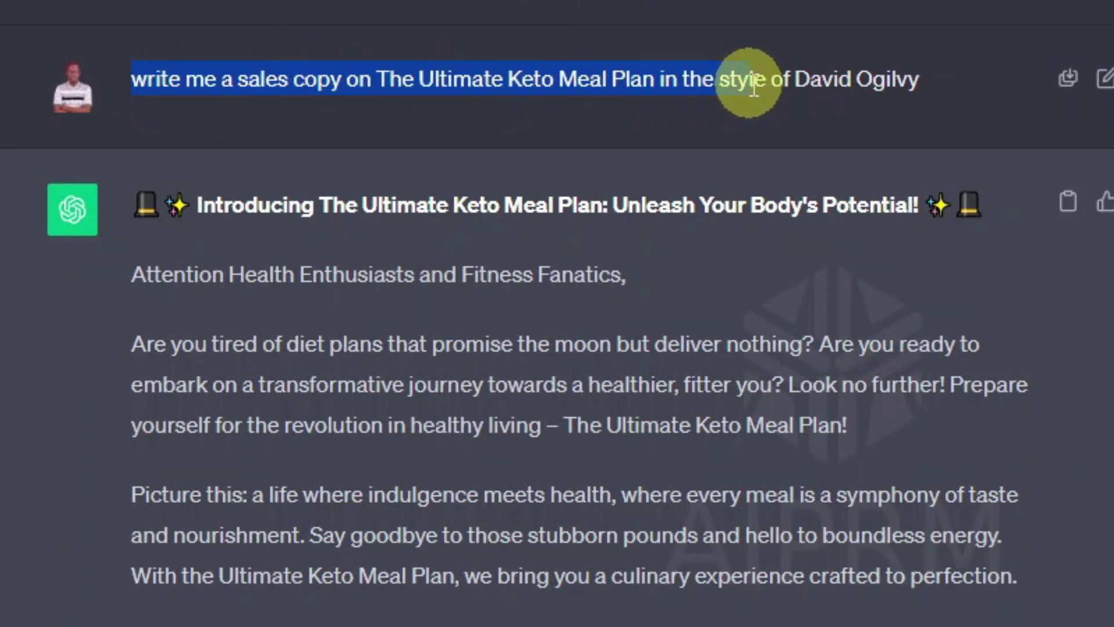
{"action": "right_click", "coordinate": [771, 81]}
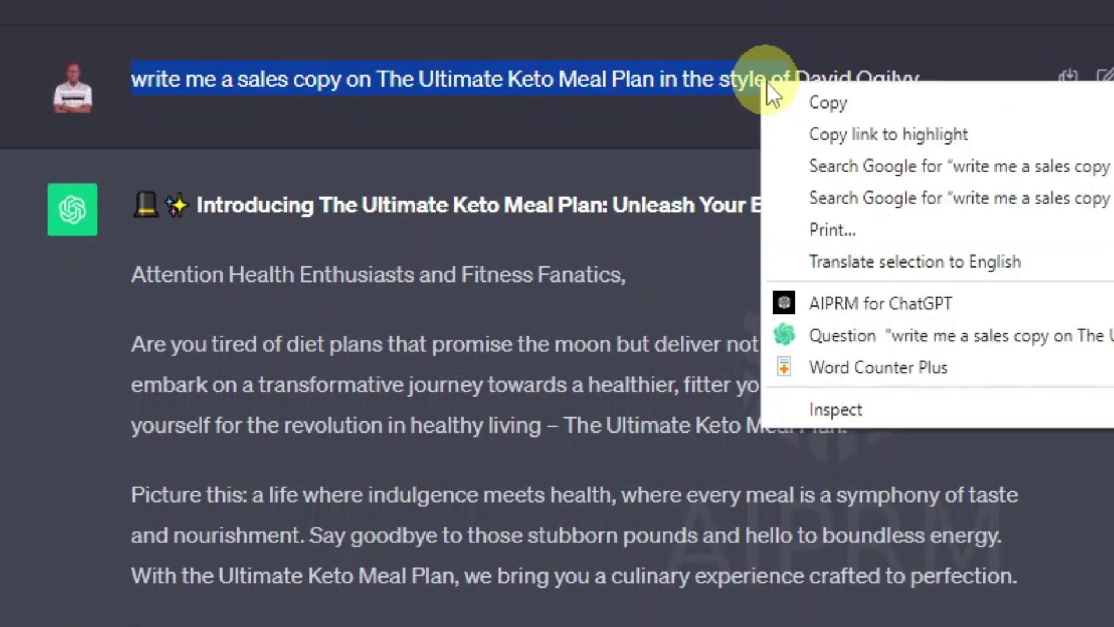
{"action": "left_click", "coordinate": [812, 101]}
{"action": "scroll", "coordinate": [390, 242], "scroll_direction": "down", "scroll_amount": 7}
{"action": "left_click", "coordinate": [195, 504]}
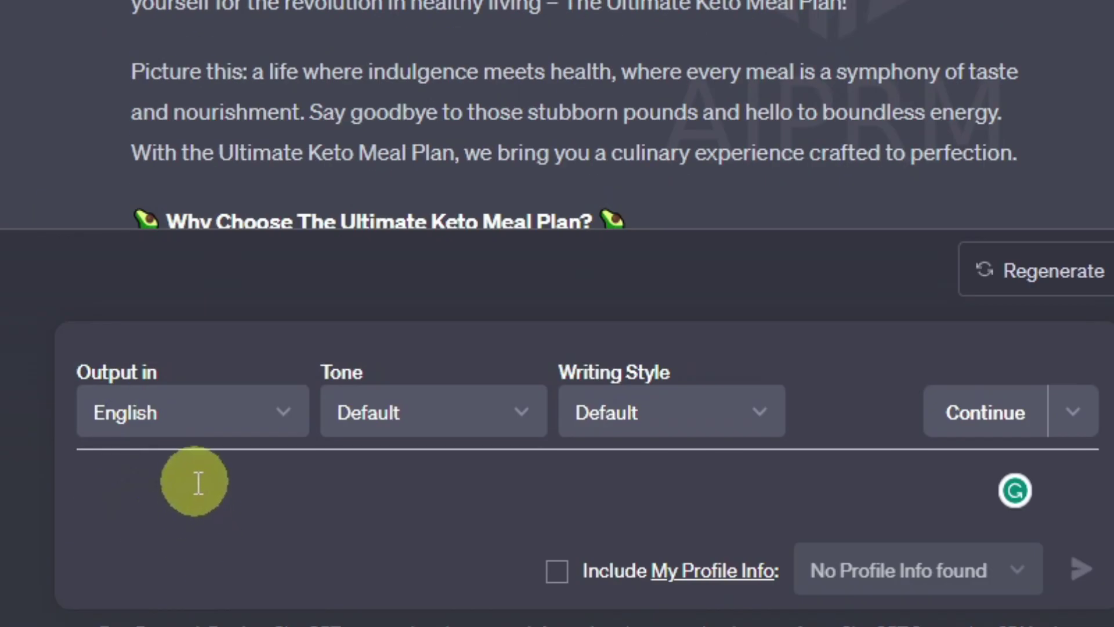
{"action": "right_click", "coordinate": [195, 478]}
{"action": "left_click", "coordinate": [323, 280]}
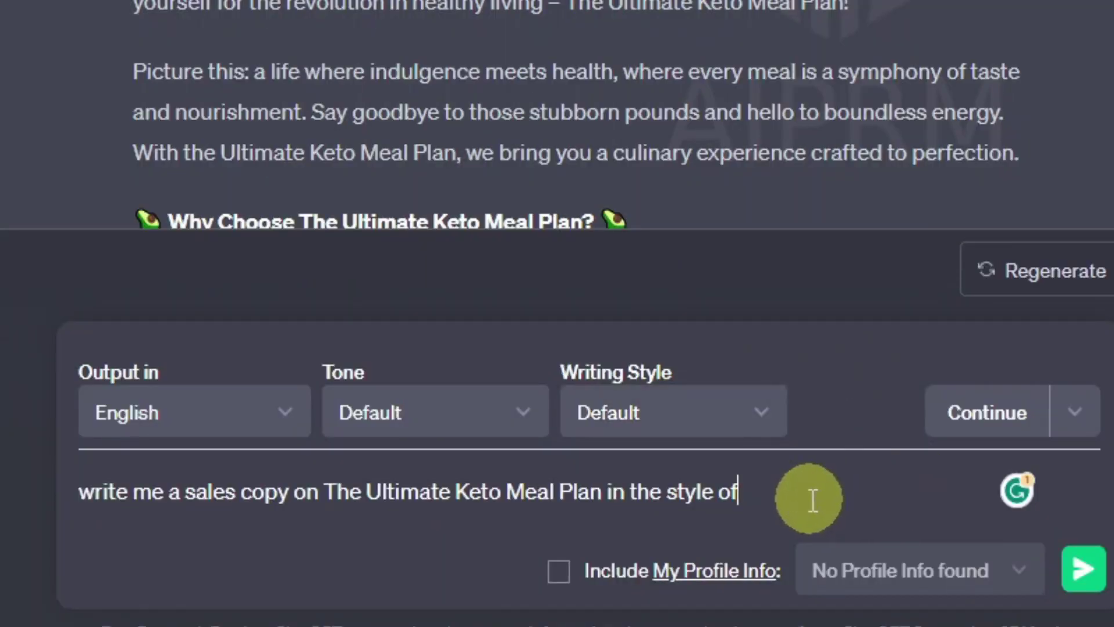
- Complete the prompt with the copywriter name David Sugarman and send it to generate another keto meal plan sales copy
{"action": "key", "text": "Return"}
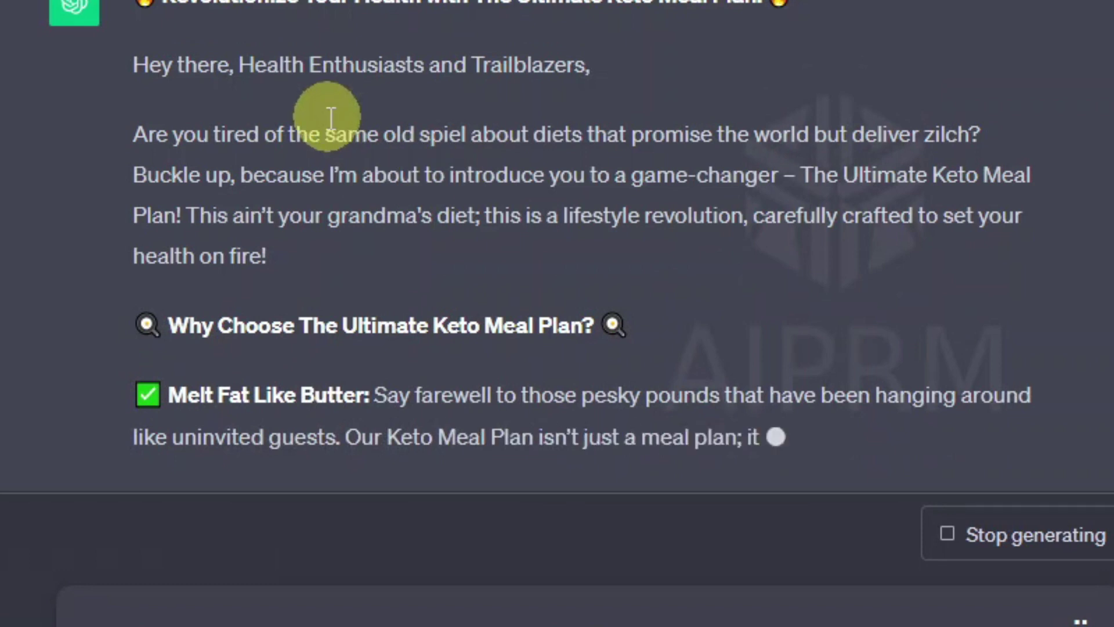
{"action": "scroll", "coordinate": [325, 116], "scroll_direction": "up", "scroll_amount": 3}
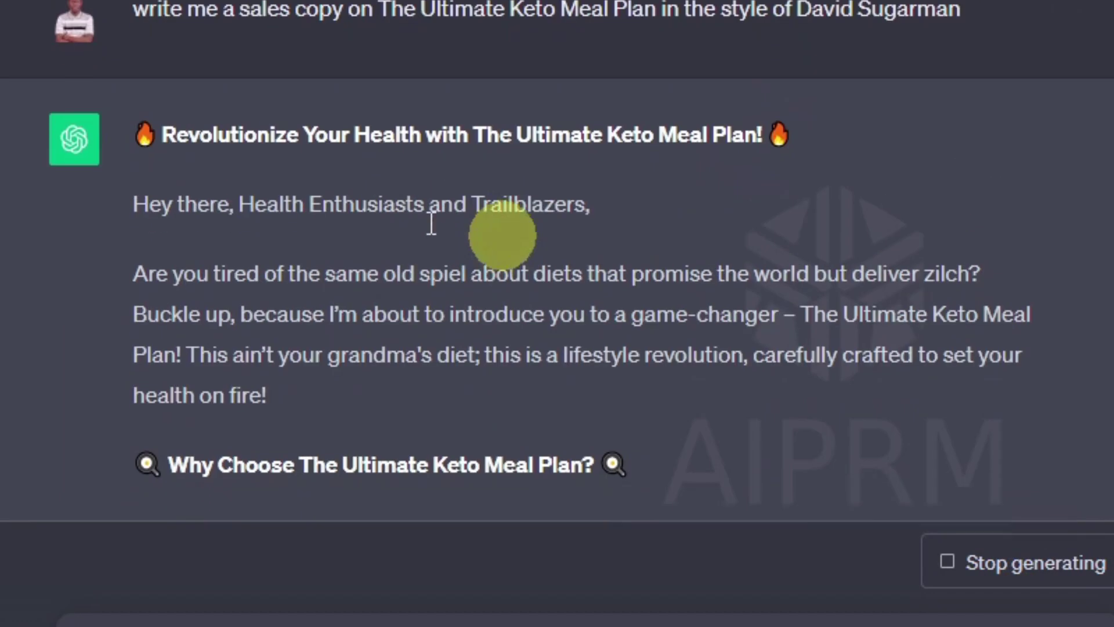
- Read through the David Sugarman-style sales copy, from the opening and benefit list to the guarantee and closing P.S
{"action": "scroll", "coordinate": [430, 220], "scroll_direction": "down", "scroll_amount": 2}
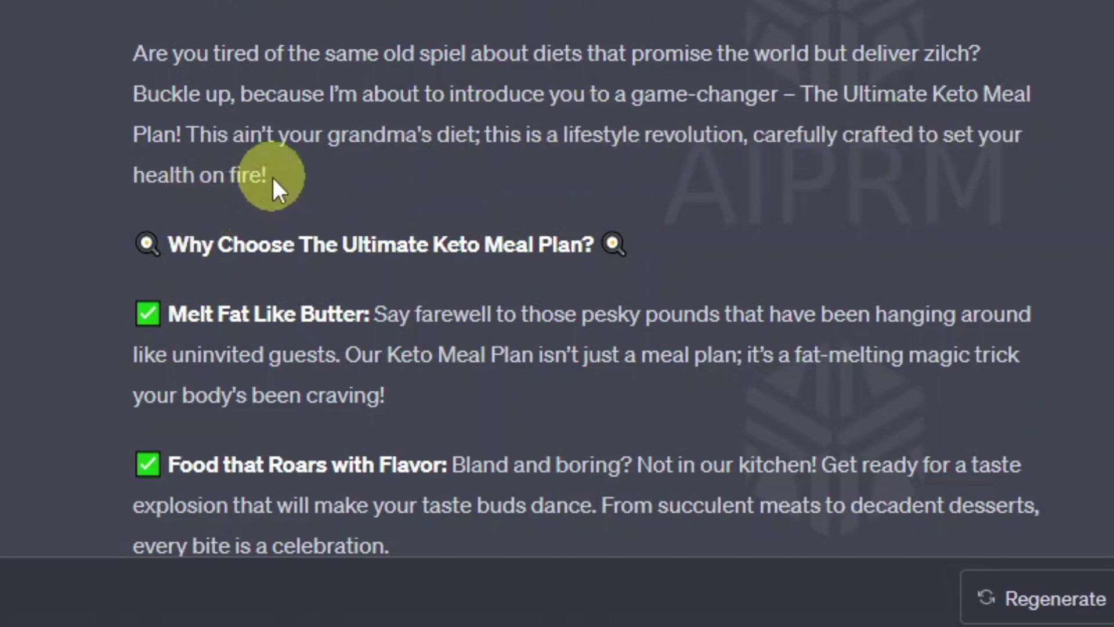
{"action": "scroll", "coordinate": [271, 177], "scroll_direction": "down", "scroll_amount": 3}
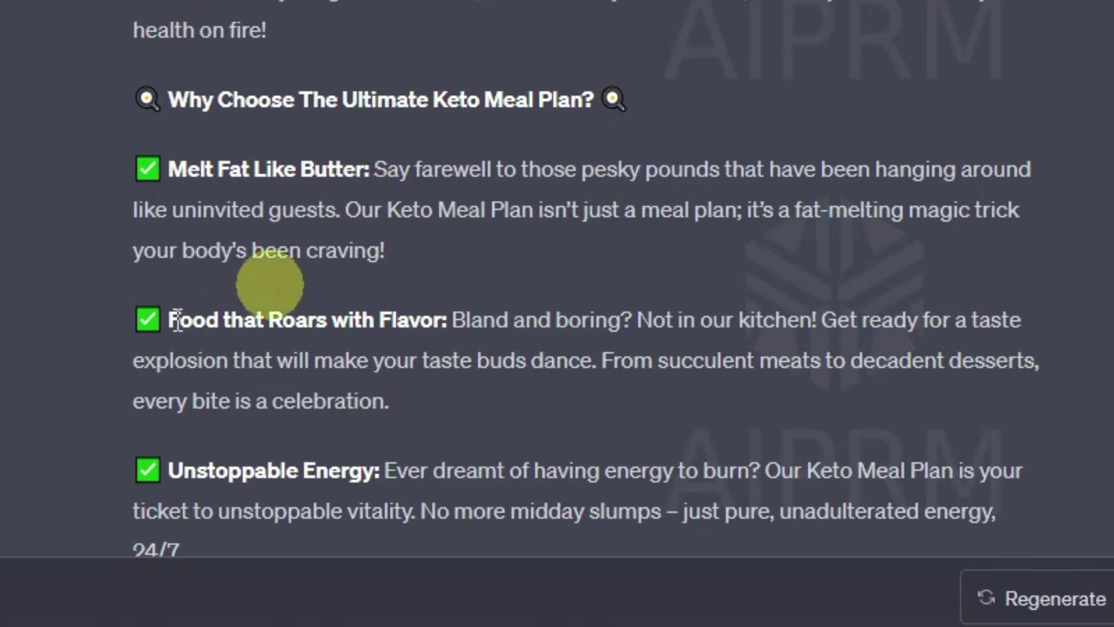
{"action": "scroll", "coordinate": [174, 322], "scroll_direction": "down", "scroll_amount": 3}
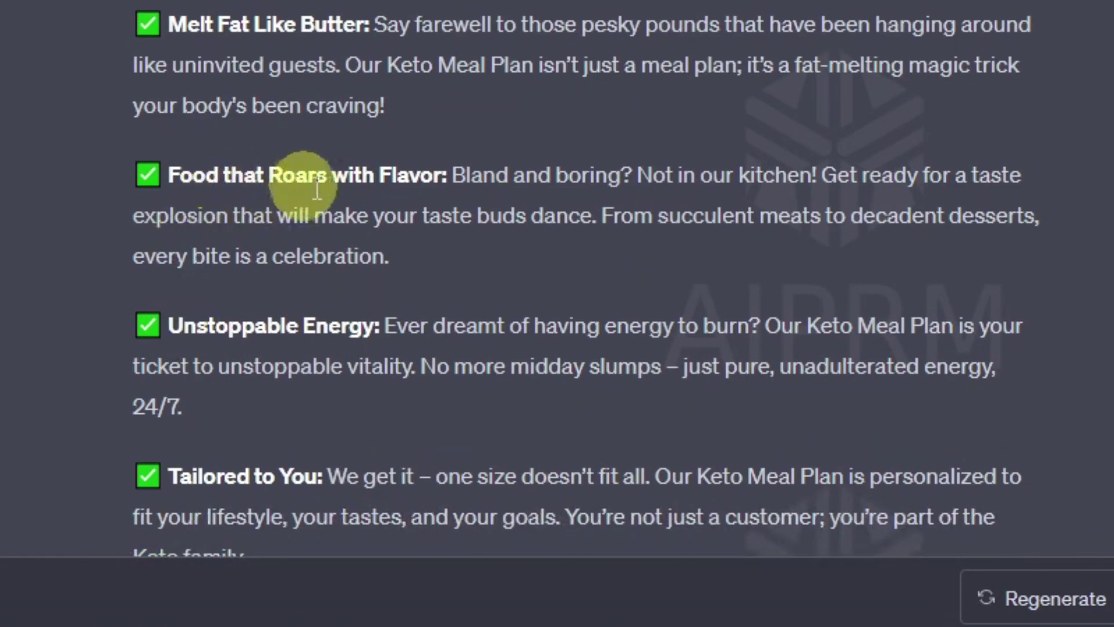
{"action": "scroll", "coordinate": [256, 290], "scroll_direction": "down", "scroll_amount": 3}
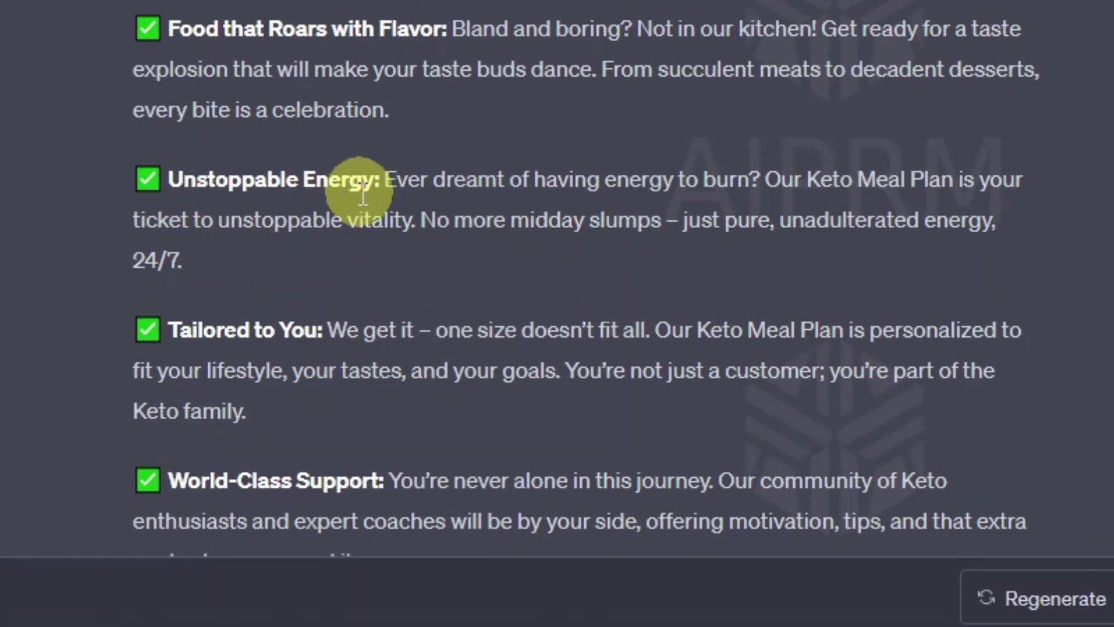
{"action": "scroll", "coordinate": [290, 232], "scroll_direction": "down", "scroll_amount": 3}
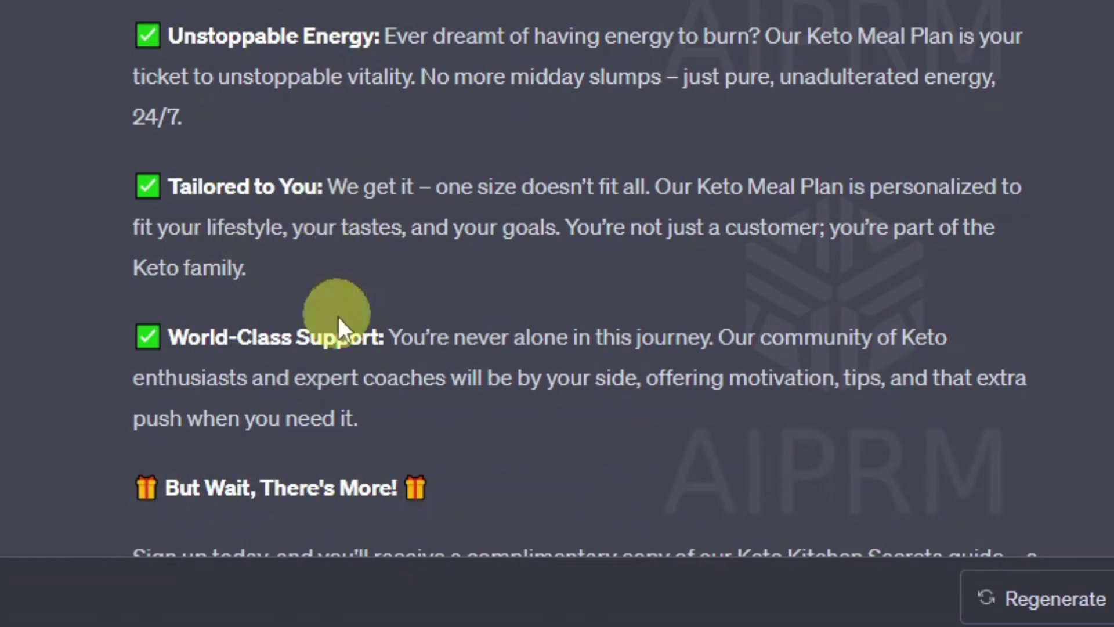
{"action": "scroll", "coordinate": [325, 317], "scroll_direction": "down", "scroll_amount": 3}
{"action": "scroll", "coordinate": [271, 282], "scroll_direction": "down", "scroll_amount": 15}
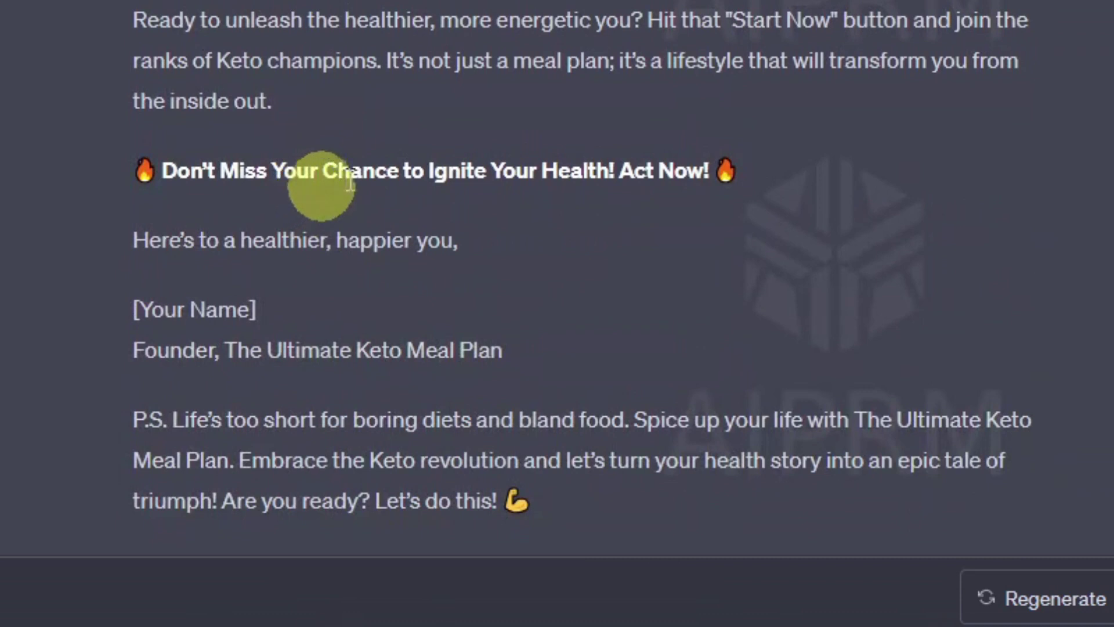
{"action": "scroll", "coordinate": [318, 182], "scroll_direction": "up", "scroll_amount": 6}
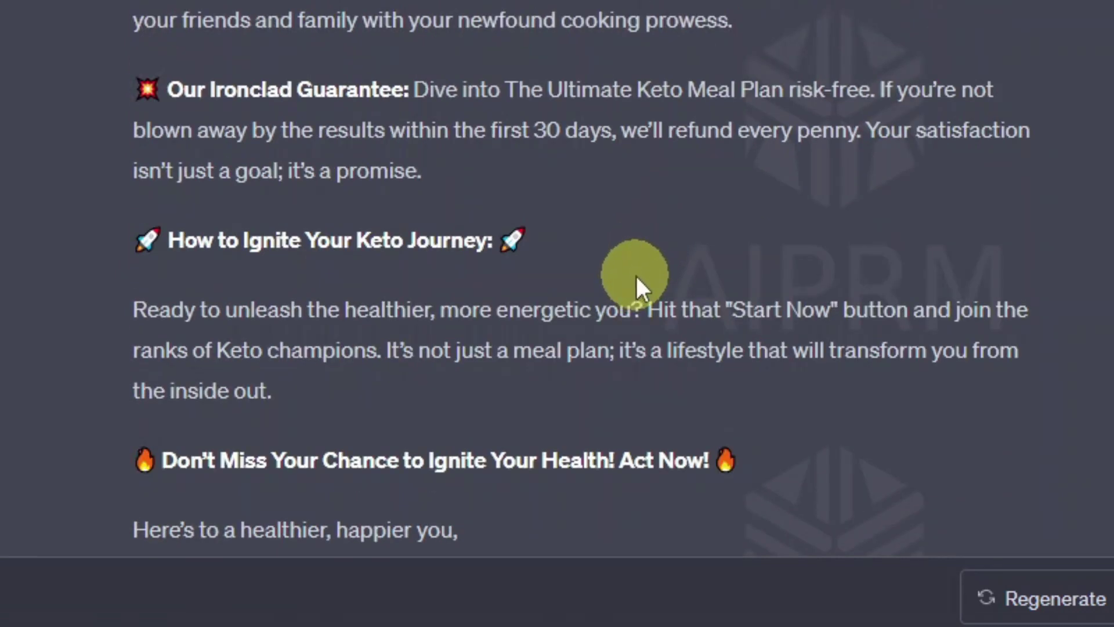
{"action": "scroll", "coordinate": [636, 279], "scroll_direction": "up", "scroll_amount": 20}
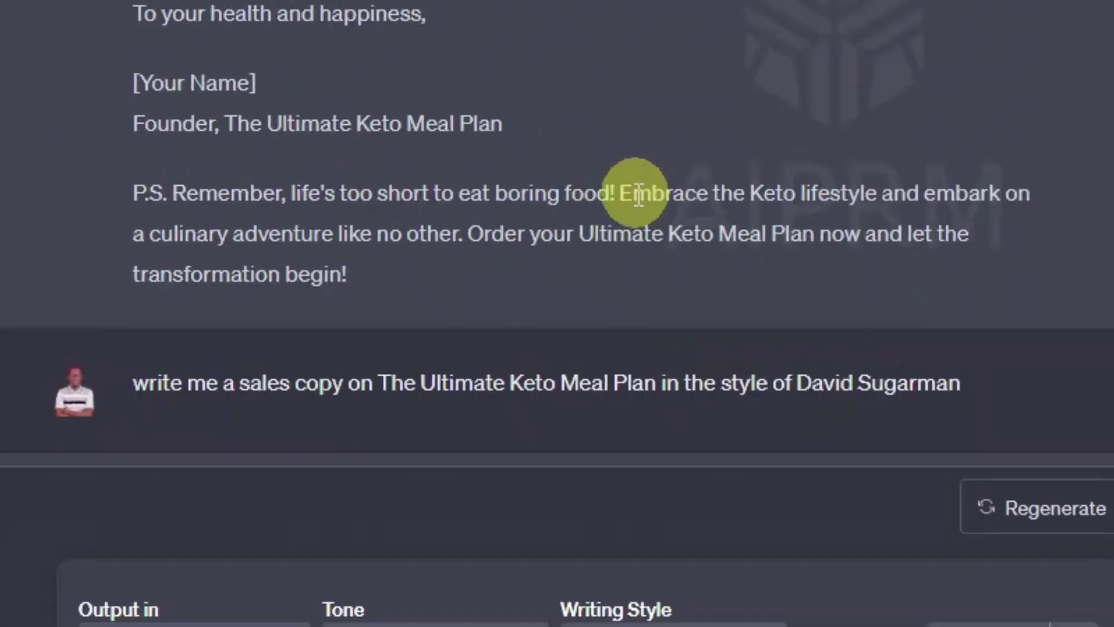
- Send the prompt "write me a sales copy on The Ultimate Keto Meal Plan in the style of Leo Burnett"
{"action": "scroll", "coordinate": [636, 284], "scroll_direction": "down", "scroll_amount": 10}
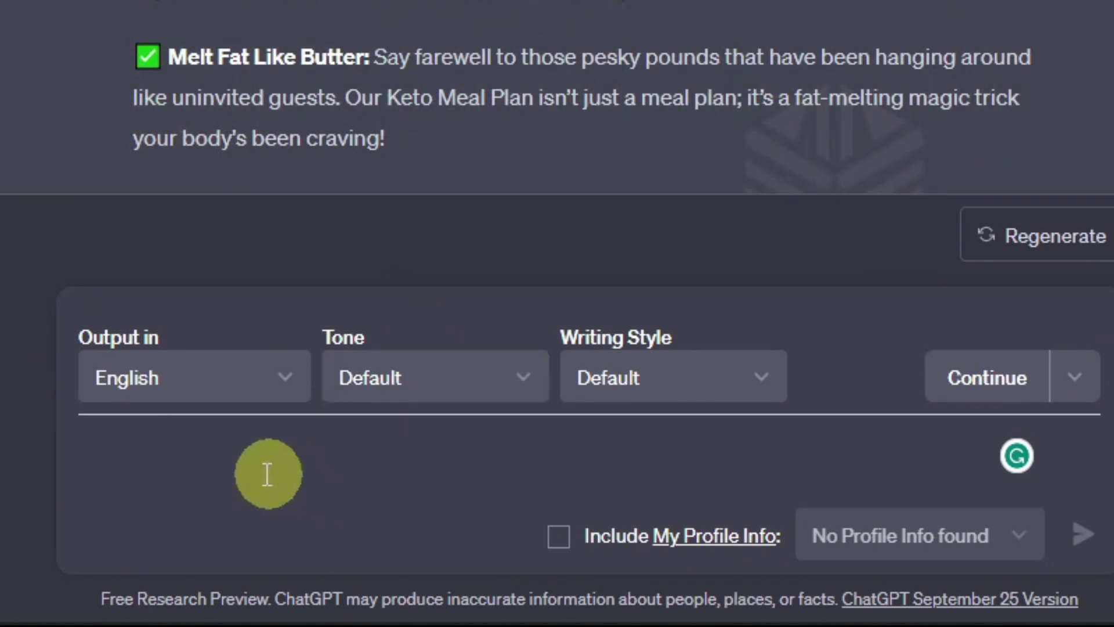
{"action": "left_click", "coordinate": [185, 458]}
{"action": "right_click", "coordinate": [182, 460]}
{"action": "left_click", "coordinate": [249, 262]}
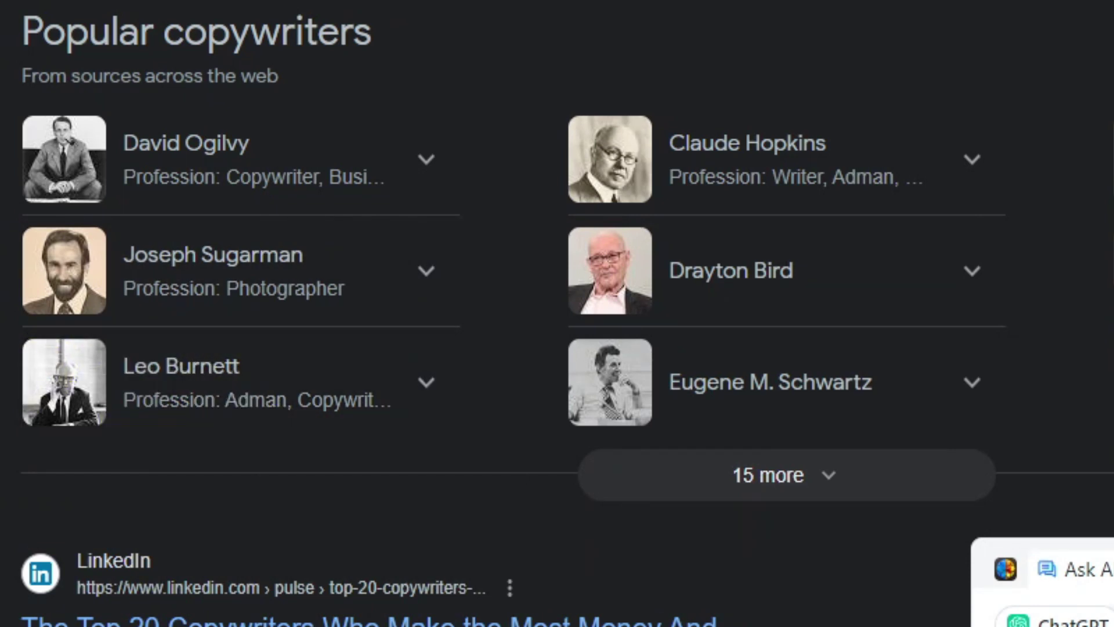
{"action": "type", "text": "Leo"}
{"action": "type", "text": "Burn"}
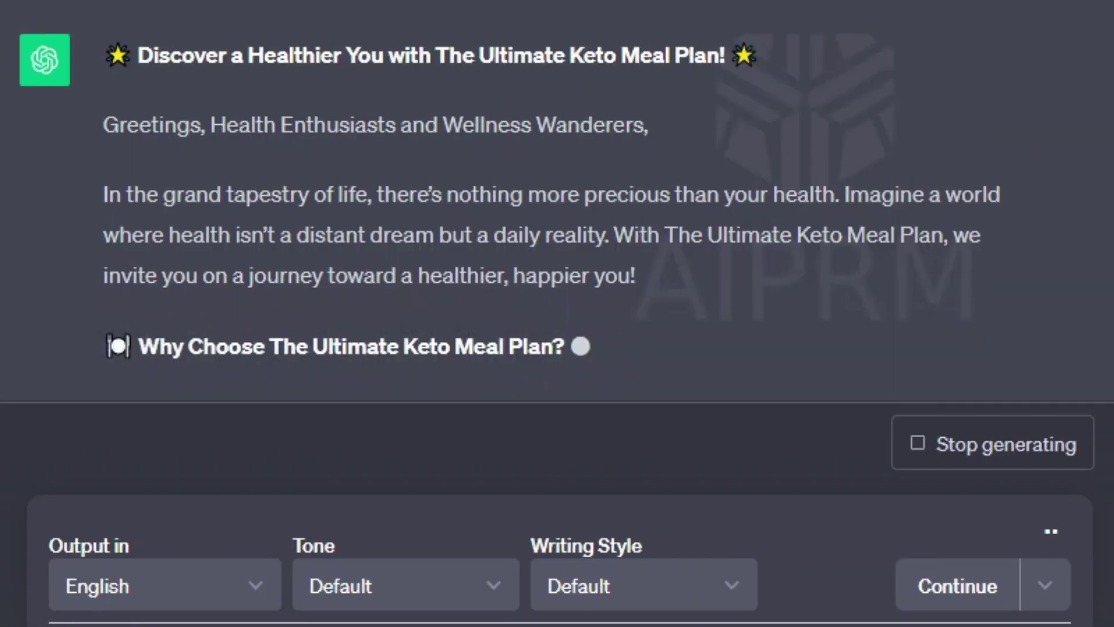
- Read the Leo Burnett-style sales copy from headline to promise section, highlighting the "And There's More!" heading
{"action": "scroll", "coordinate": [169, 23], "scroll_direction": "up", "scroll_amount": 2}
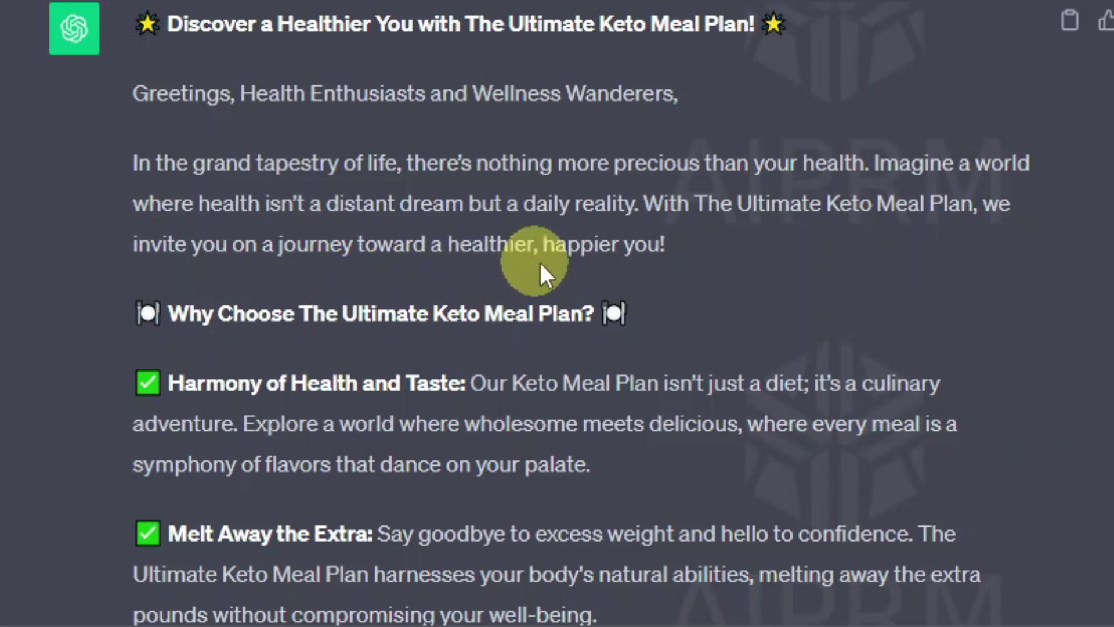
{"action": "scroll", "coordinate": [618, 242], "scroll_direction": "down", "scroll_amount": 5}
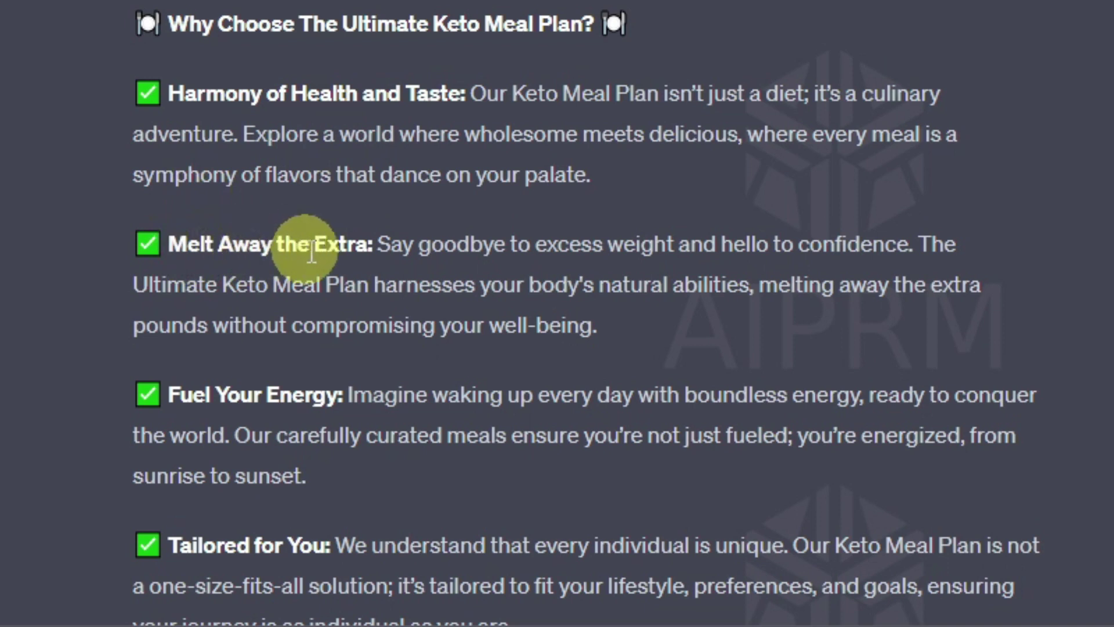
{"action": "scroll", "coordinate": [196, 381], "scroll_direction": "down", "scroll_amount": 2}
{"action": "scroll", "coordinate": [196, 382], "scroll_direction": "down", "scroll_amount": 3}
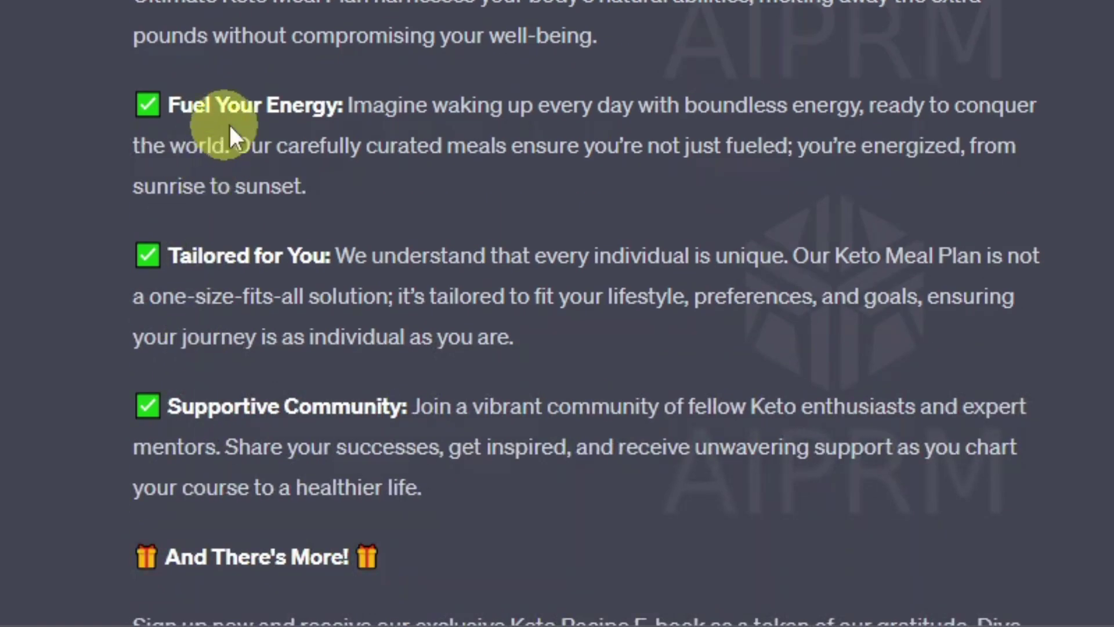
{"action": "scroll", "coordinate": [187, 237], "scroll_direction": "down", "scroll_amount": 4}
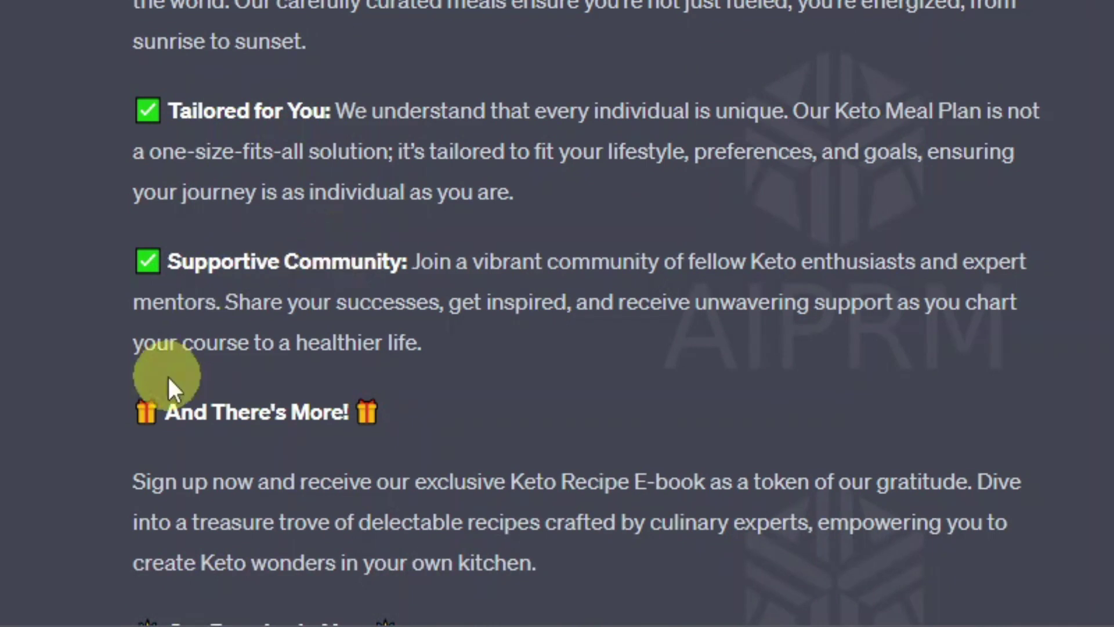
{"action": "scroll", "coordinate": [197, 382], "scroll_direction": "down", "scroll_amount": 5}
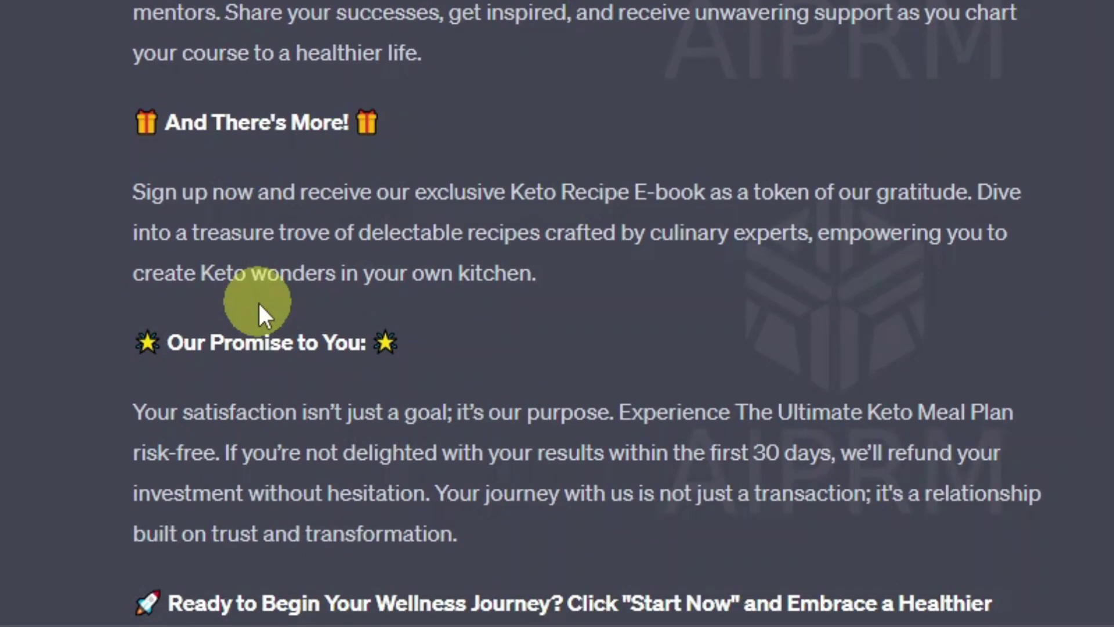
{"action": "scroll", "coordinate": [259, 310], "scroll_direction": "up", "scroll_amount": 2}
{"action": "left_click_drag", "start_coordinate": [161, 268], "coordinate": [348, 268]}
{"action": "left_click", "coordinate": [180, 357]}
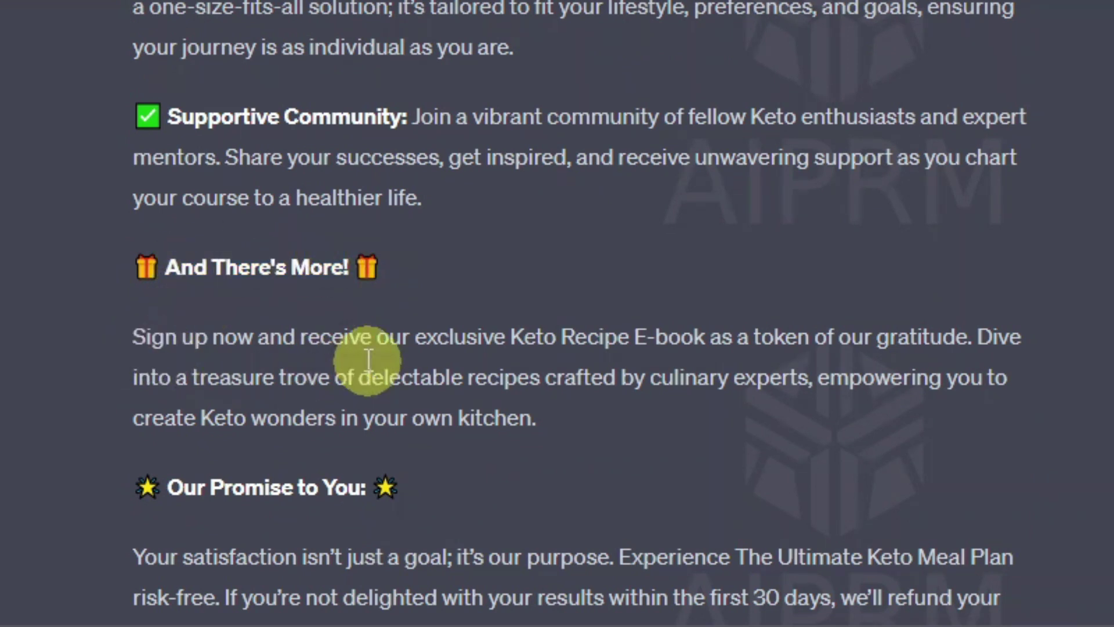
{"action": "left_click_drag", "start_coordinate": [171, 258], "coordinate": [291, 263]}
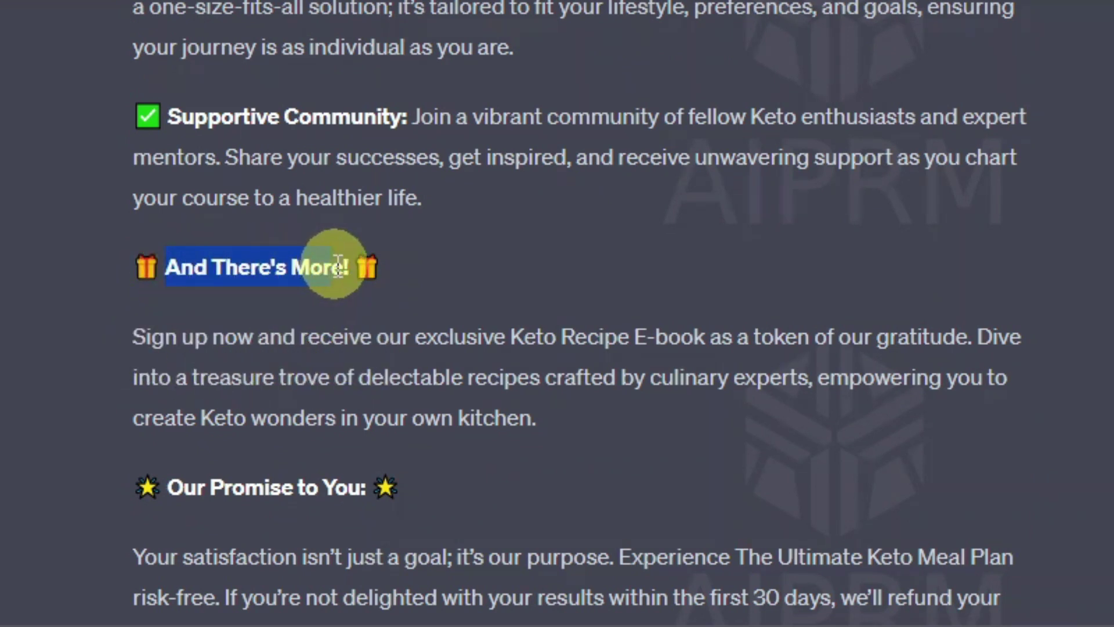
{"action": "scroll", "coordinate": [291, 242], "scroll_direction": "down", "scroll_amount": 7}
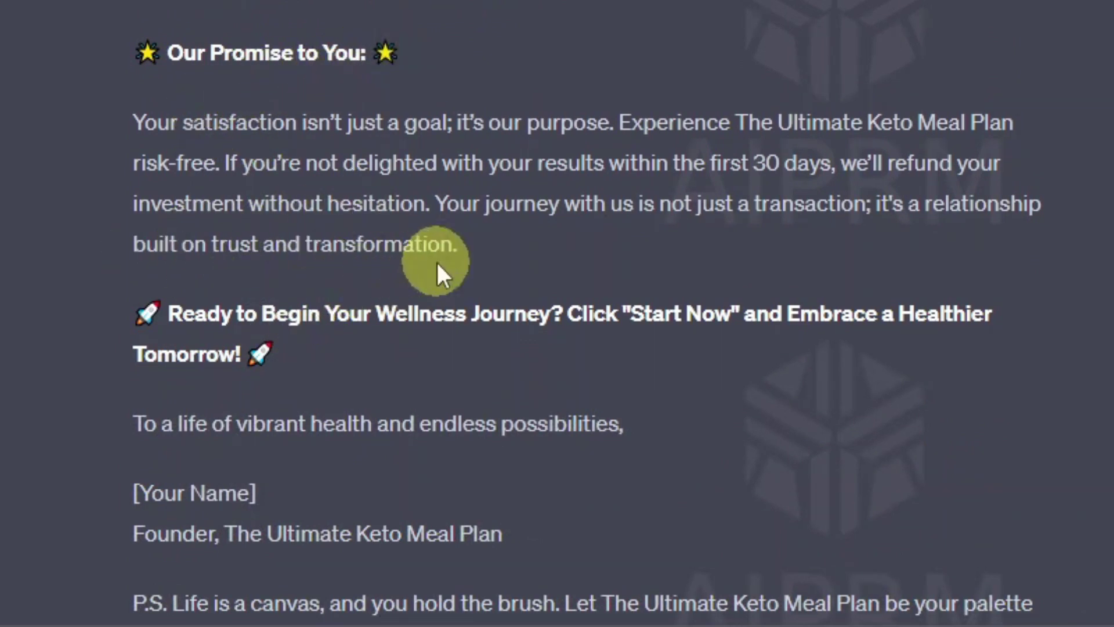
- Skim the generated sales copies again, reviewing the benefit points, the refund promise, the call to action and the P.S
{"action": "scroll", "coordinate": [436, 260], "scroll_direction": "up", "scroll_amount": 20}
{"action": "scroll", "coordinate": [493, 354], "scroll_direction": "up", "scroll_amount": 20}
{"action": "scroll", "coordinate": [507, 359], "scroll_direction": "up", "scroll_amount": 15}
{"action": "scroll", "coordinate": [511, 353], "scroll_direction": "down", "scroll_amount": 15}
{"action": "scroll", "coordinate": [513, 351], "scroll_direction": "down", "scroll_amount": 20}
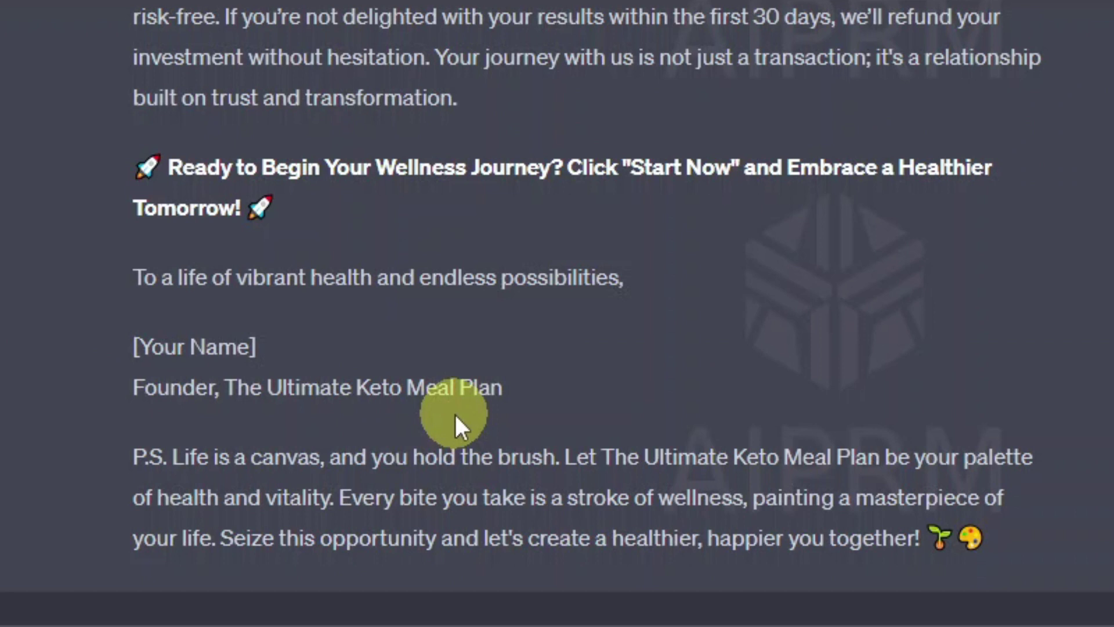
{"action": "scroll", "coordinate": [455, 413], "scroll_direction": "up", "scroll_amount": 15}
{"action": "scroll", "coordinate": [458, 413], "scroll_direction": "up", "scroll_amount": 7}
{"action": "scroll", "coordinate": [458, 414], "scroll_direction": "down", "scroll_amount": 7}
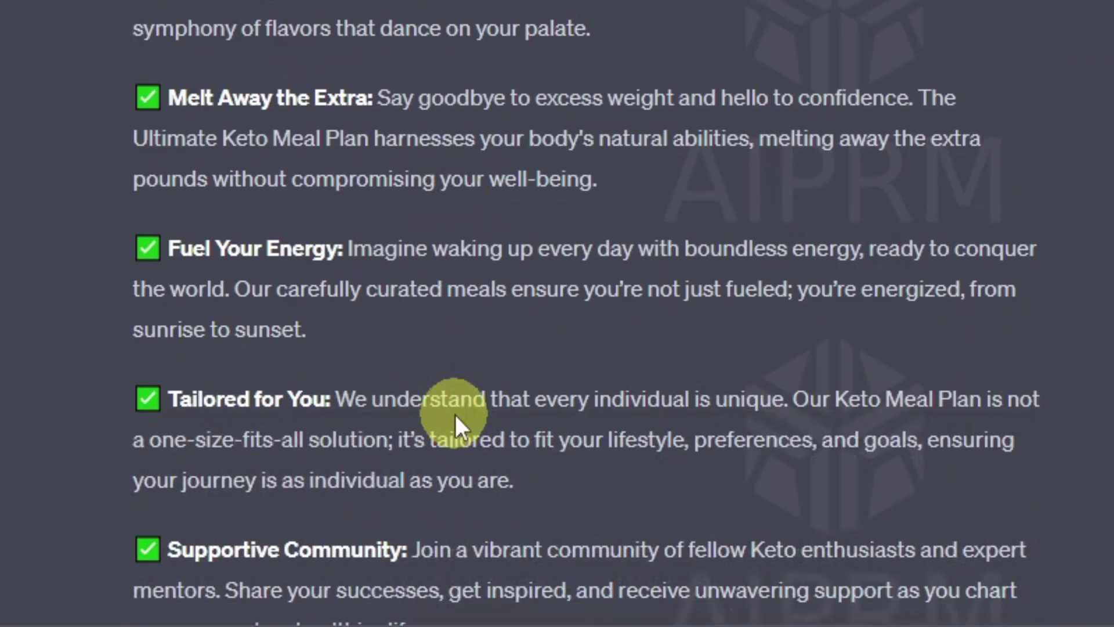
{"action": "scroll", "coordinate": [455, 414], "scroll_direction": "up", "scroll_amount": 5}
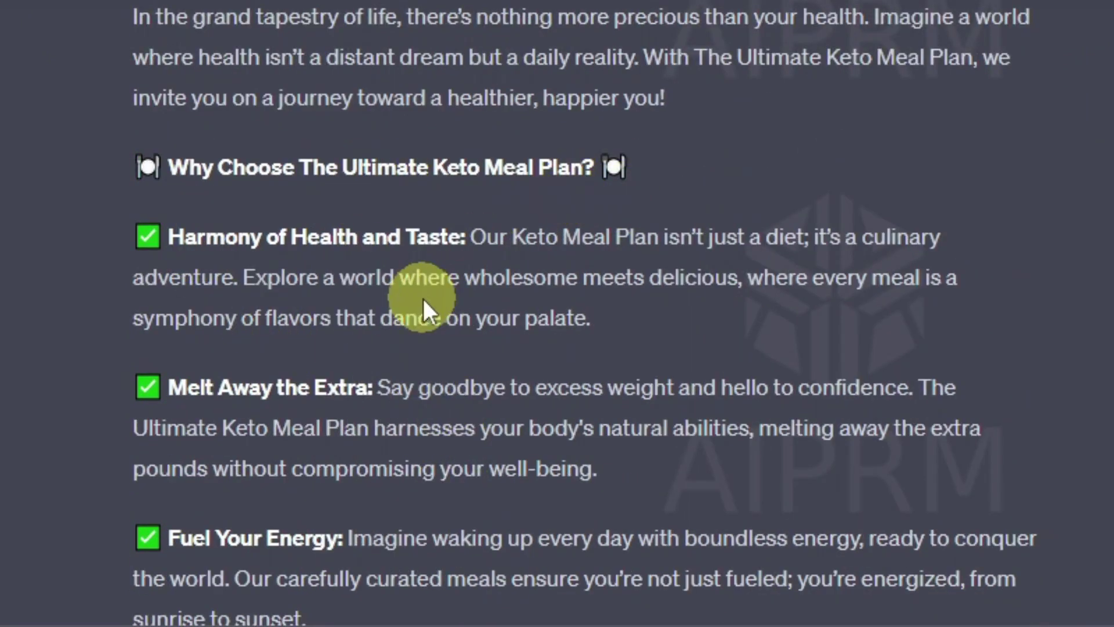
{"action": "scroll", "coordinate": [423, 298], "scroll_direction": "down", "scroll_amount": 3}
{"action": "scroll", "coordinate": [355, 260], "scroll_direction": "down", "scroll_amount": 3}
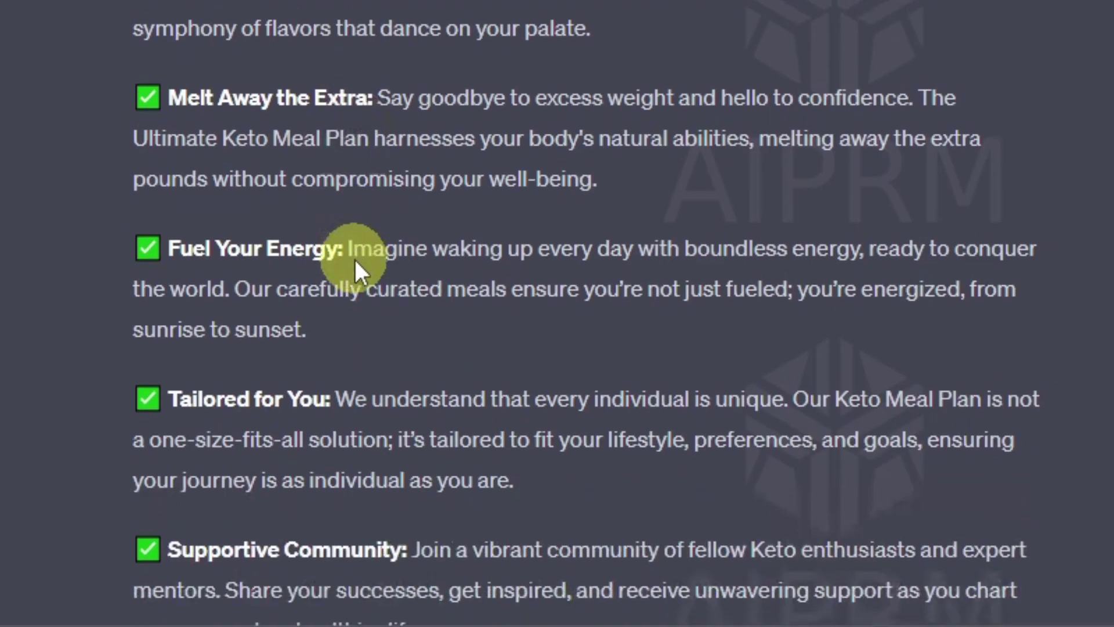
{"action": "scroll", "coordinate": [348, 255], "scroll_direction": "down", "scroll_amount": 3}
{"action": "scroll", "coordinate": [277, 236], "scroll_direction": "down", "scroll_amount": 15}
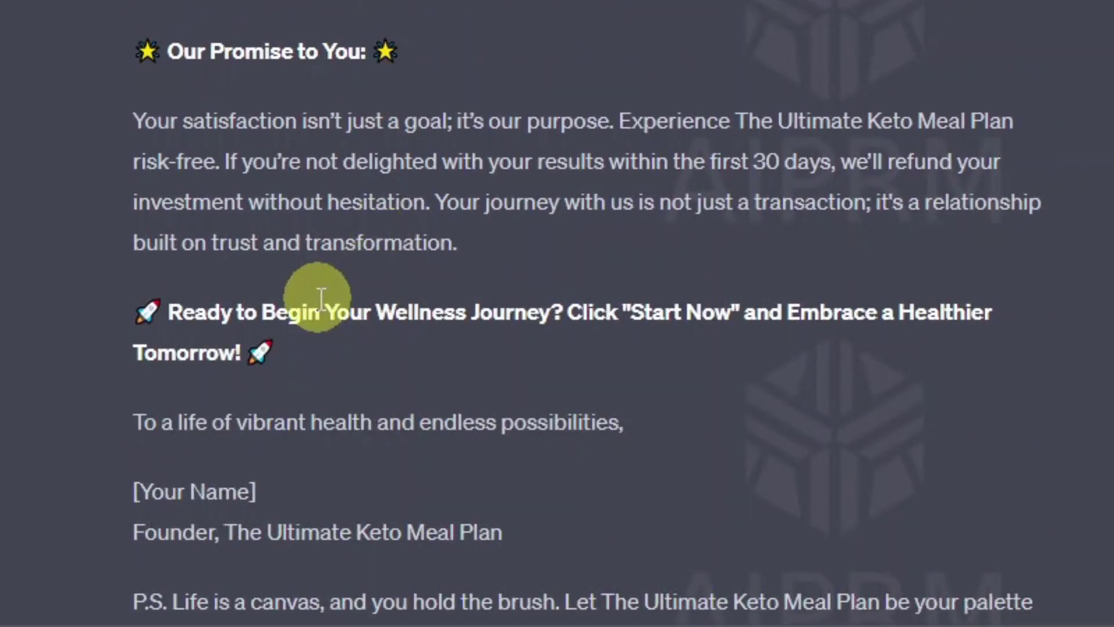
{"action": "scroll", "coordinate": [321, 299], "scroll_direction": "down", "scroll_amount": 6}
{"action": "scroll", "coordinate": [321, 299], "scroll_direction": "up", "scroll_amount": 12}
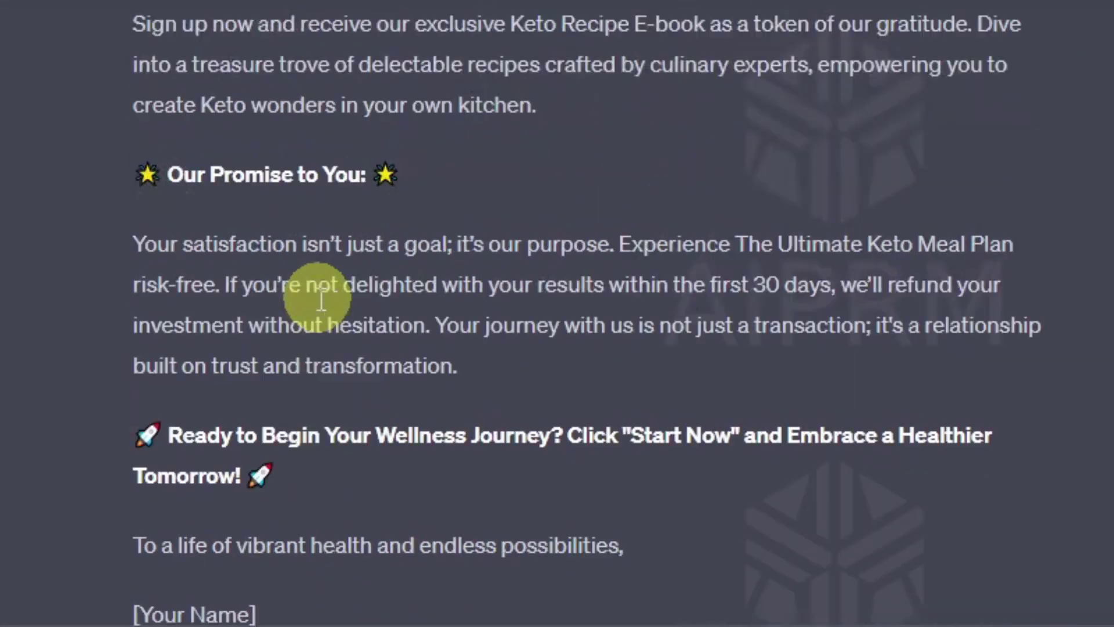
{"action": "scroll", "coordinate": [319, 299], "scroll_direction": "up", "scroll_amount": 5}
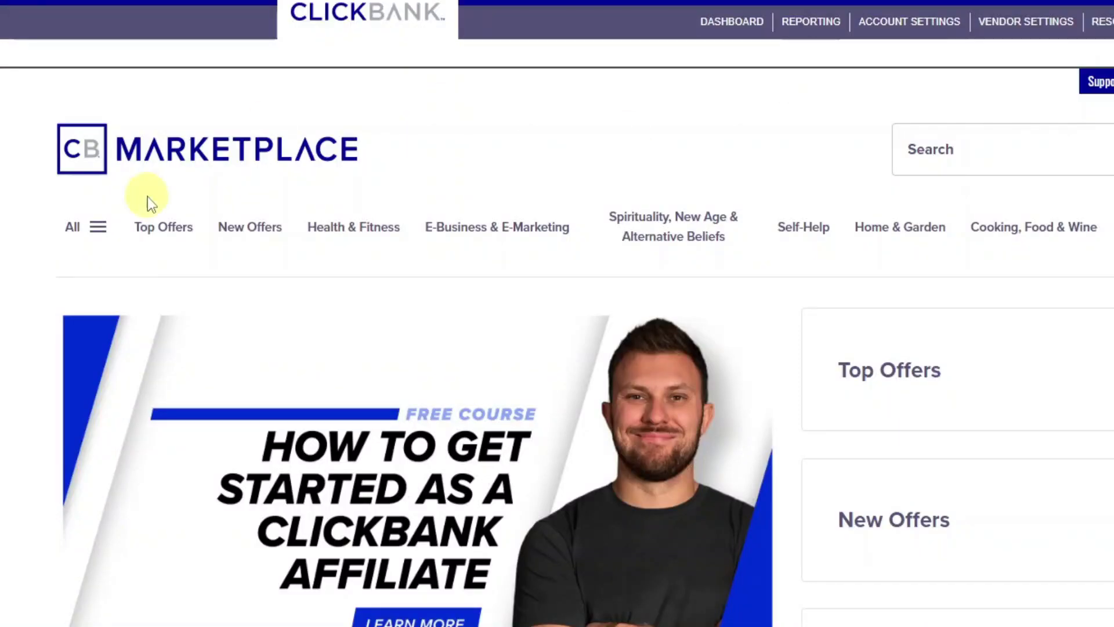
- Switch to the ClickBank marketplace, list the Top Offers and open the Liv Pure offer's page
{"action": "left_click", "coordinate": [162, 229]}
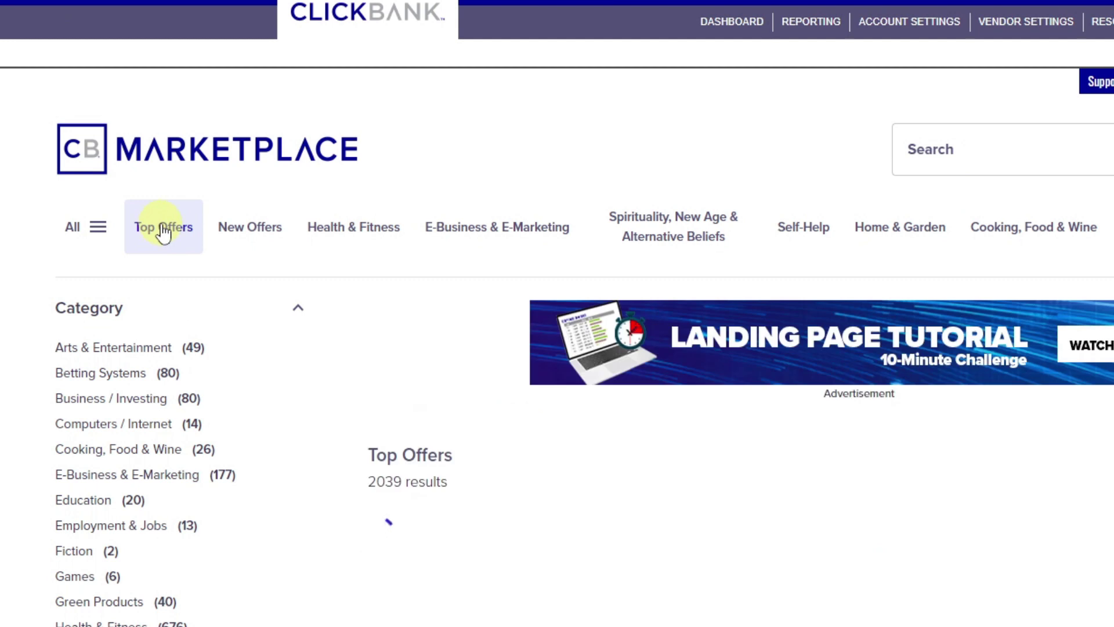
{"action": "scroll", "coordinate": [401, 406], "scroll_direction": "down", "scroll_amount": 3}
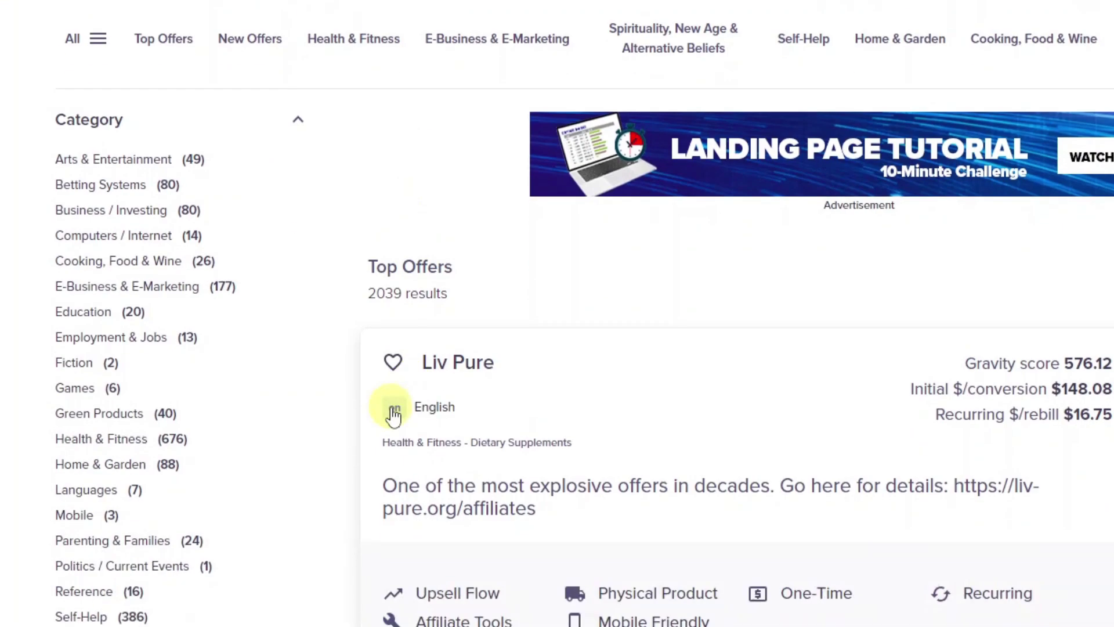
{"action": "scroll", "coordinate": [393, 413], "scroll_direction": "down", "scroll_amount": 2}
{"action": "scroll", "coordinate": [388, 405], "scroll_direction": "down", "scroll_amount": 2}
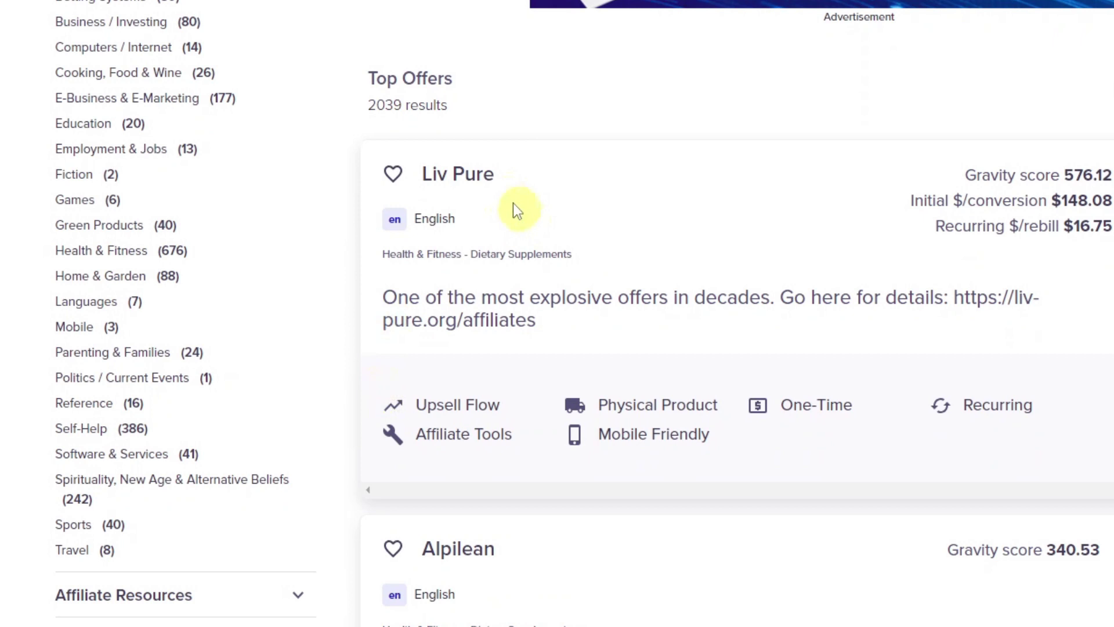
{"action": "left_click", "coordinate": [462, 174]}
- Examine the Liv Pure sales page, including its ingredients section and the special introductory offer with bottle packages
{"action": "scroll", "coordinate": [465, 174], "scroll_direction": "down", "scroll_amount": 20}
{"action": "scroll", "coordinate": [295, 197], "scroll_direction": "down", "scroll_amount": 20}
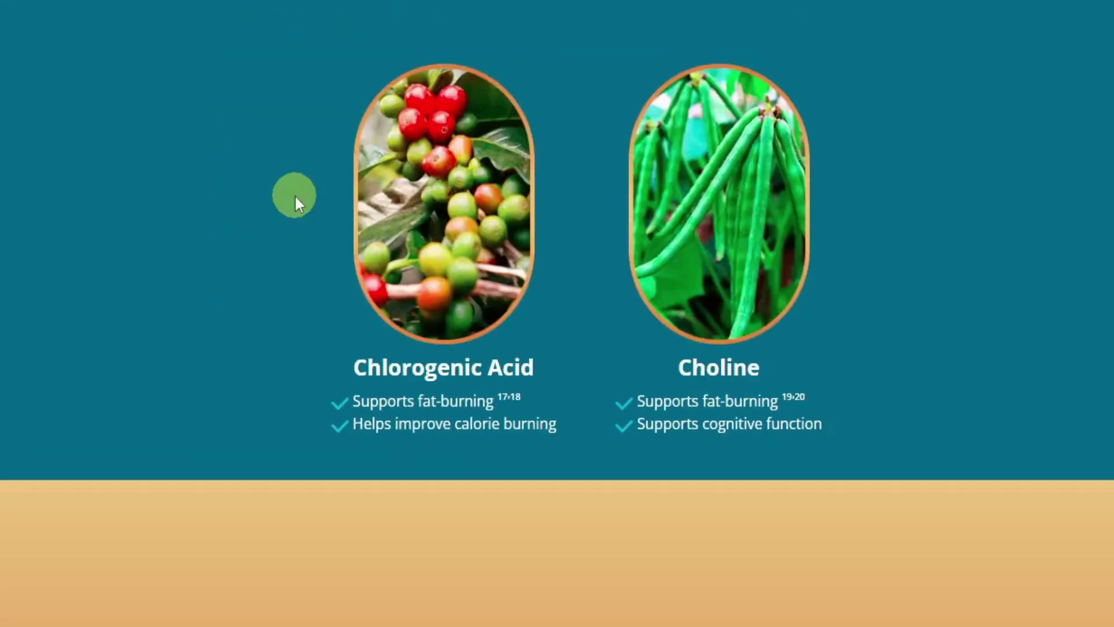
{"action": "scroll", "coordinate": [296, 196], "scroll_direction": "up", "scroll_amount": 20}
{"action": "scroll", "coordinate": [300, 198], "scroll_direction": "up", "scroll_amount": 20}
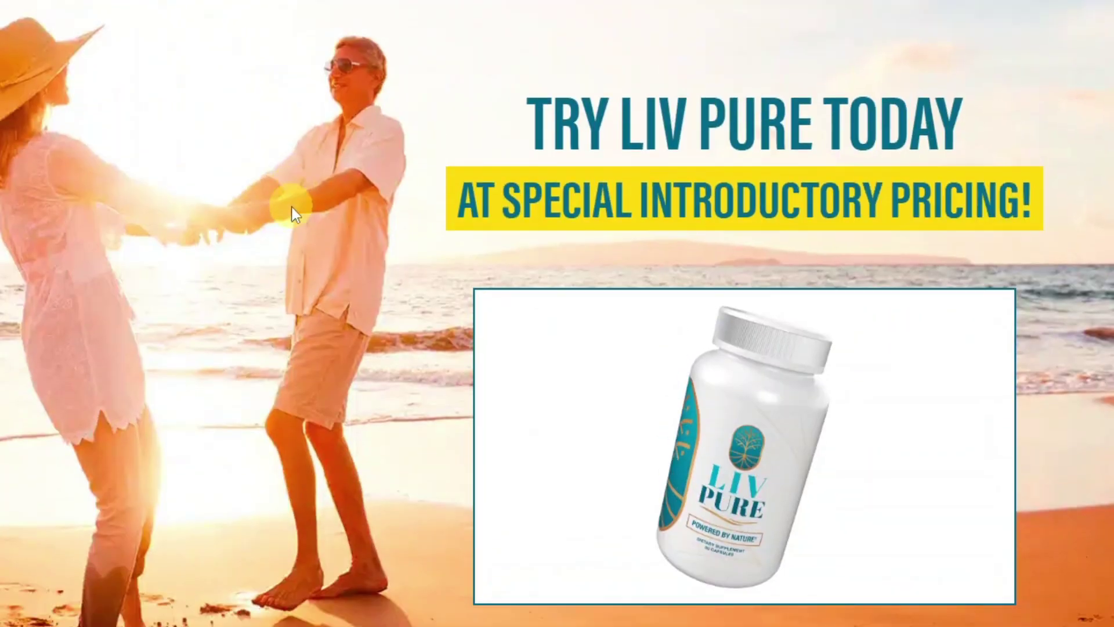
{"action": "scroll", "coordinate": [291, 206], "scroll_direction": "down", "scroll_amount": 7}
{"action": "scroll", "coordinate": [292, 205], "scroll_direction": "up", "scroll_amount": 8}
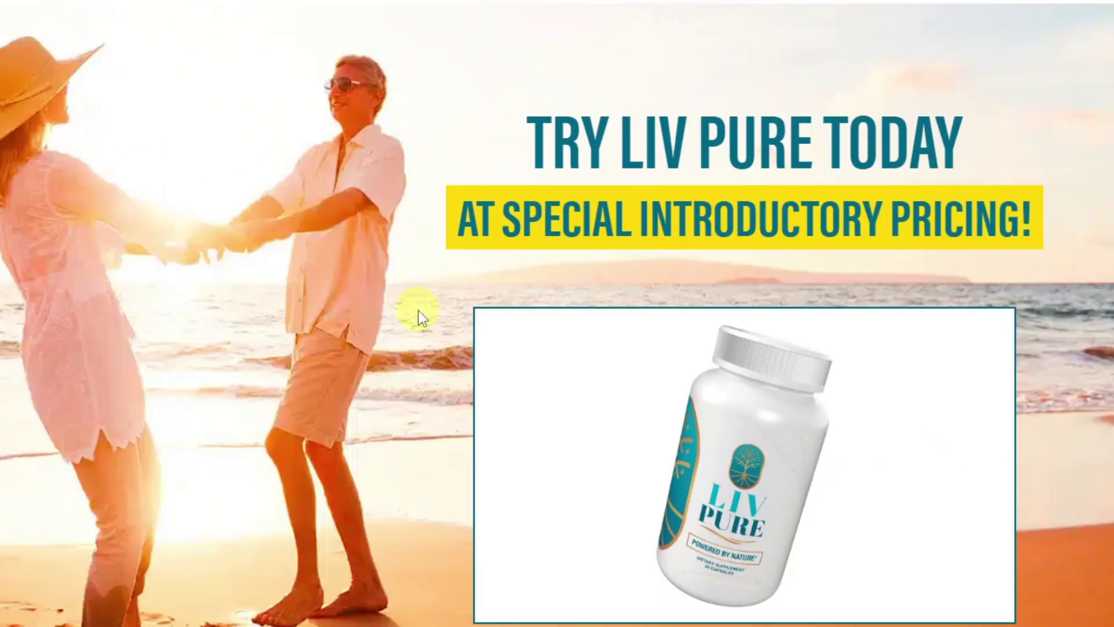
{"action": "left_click_drag", "start_coordinate": [419, 311], "coordinate": [522, 87]}
{"action": "scroll", "coordinate": [704, 104], "scroll_direction": "down", "scroll_amount": 20}
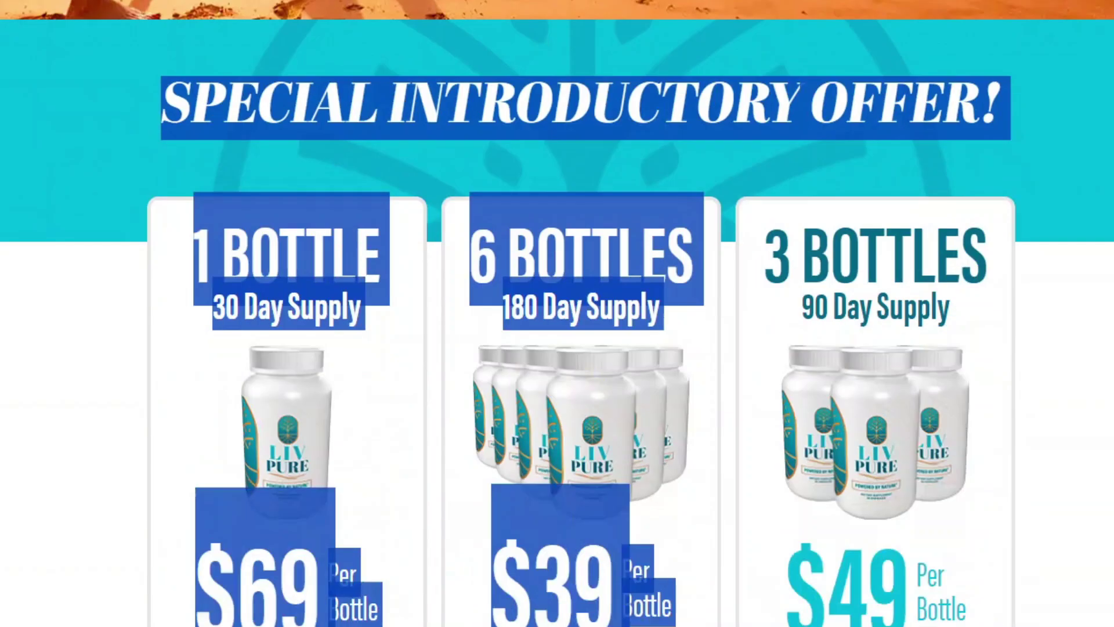
- Copy the Liv Pure sales page text, from the special introductory offer heading down through the final bottle package prices
{"action": "scroll", "coordinate": [820, 567], "scroll_direction": "down", "scroll_amount": 15}
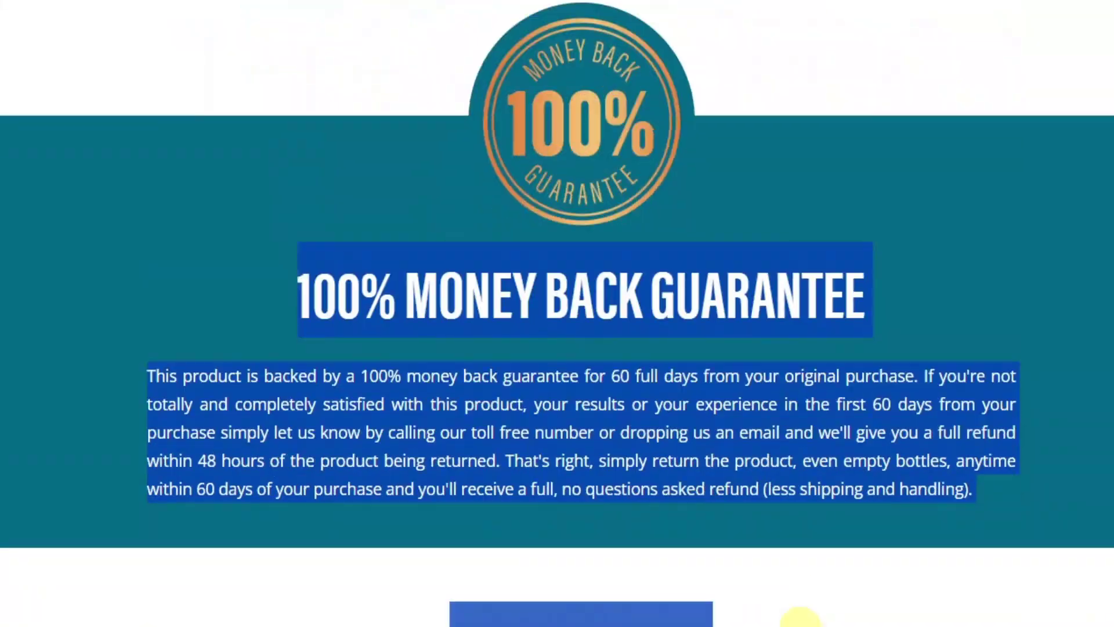
{"action": "scroll", "coordinate": [865, 84], "scroll_direction": "down", "scroll_amount": 1}
{"action": "scroll", "coordinate": [1064, 259], "scroll_direction": "down", "scroll_amount": 15}
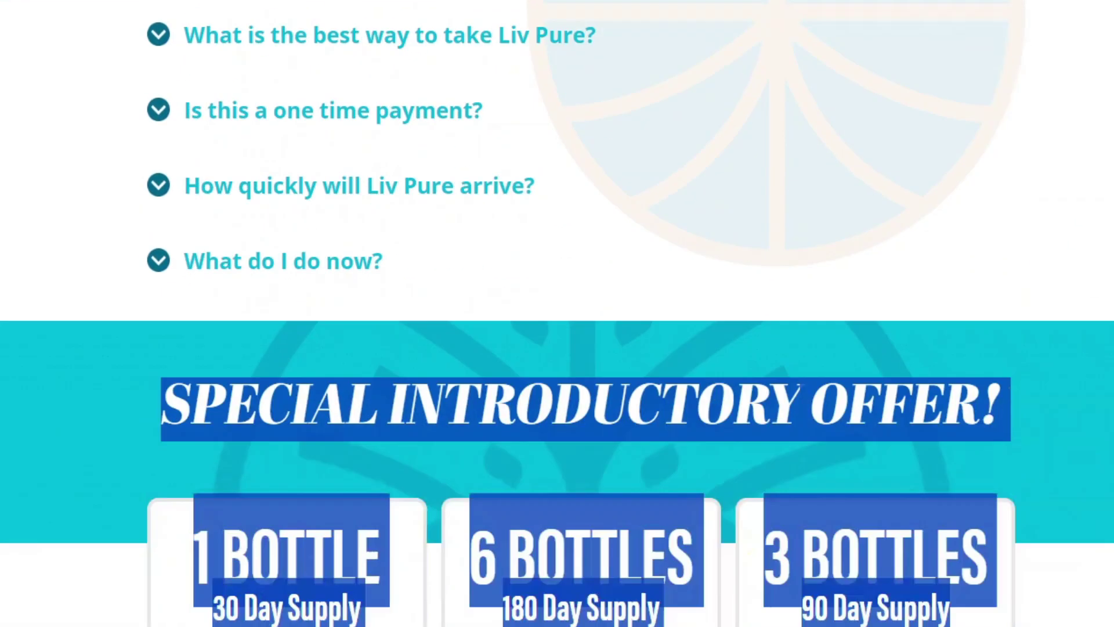
{"action": "right_click", "coordinate": [883, 243]}
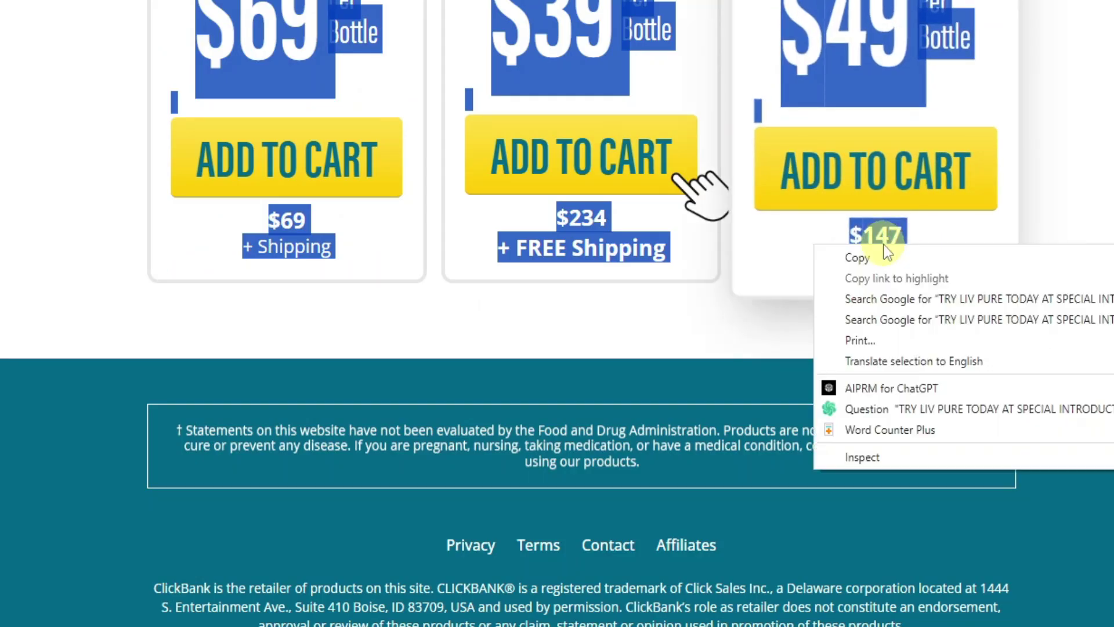
{"action": "left_click", "coordinate": [886, 260]}
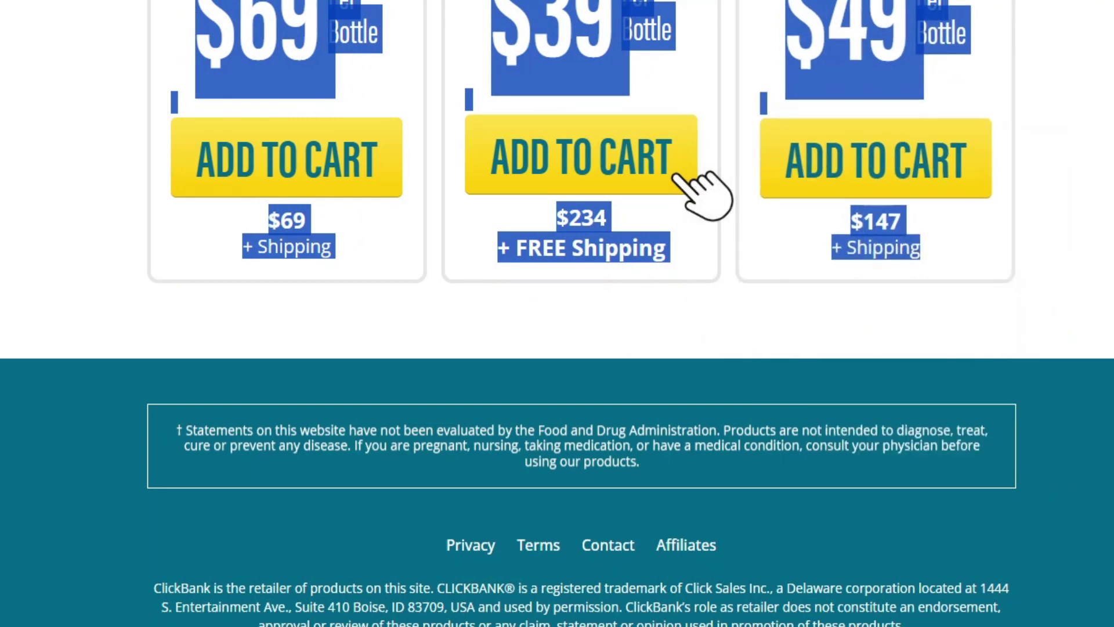
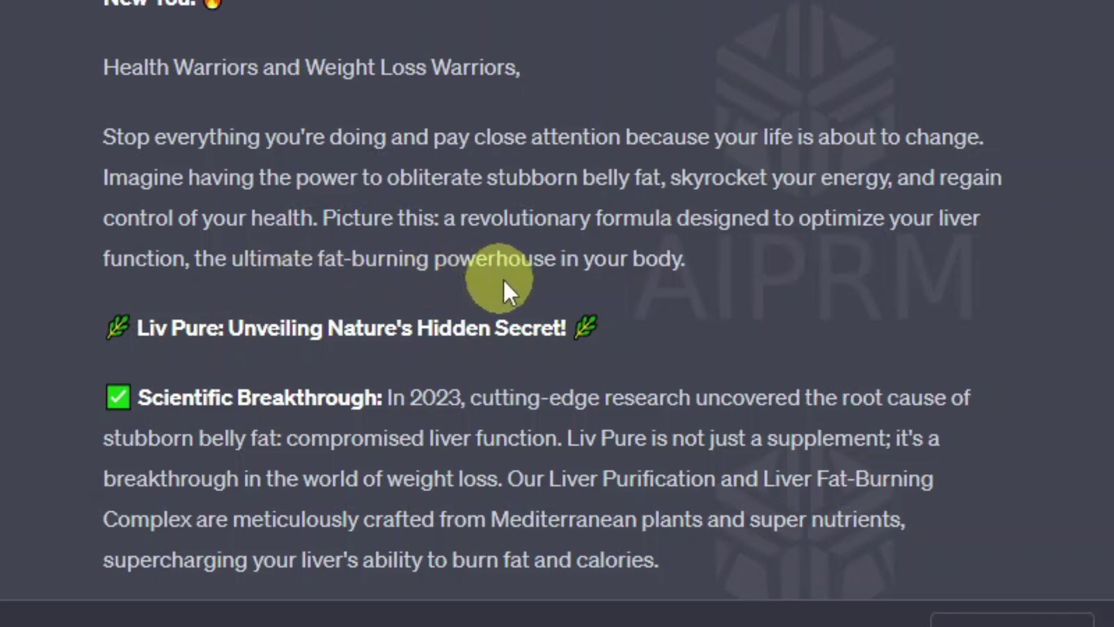
- Read the generated Liv Pure sales letter in ChatGPT, from the scientific breakthrough points through pricing, money-back guarantee and P.S
{"action": "scroll", "coordinate": [157, 301], "scroll_direction": "down", "scroll_amount": 5}
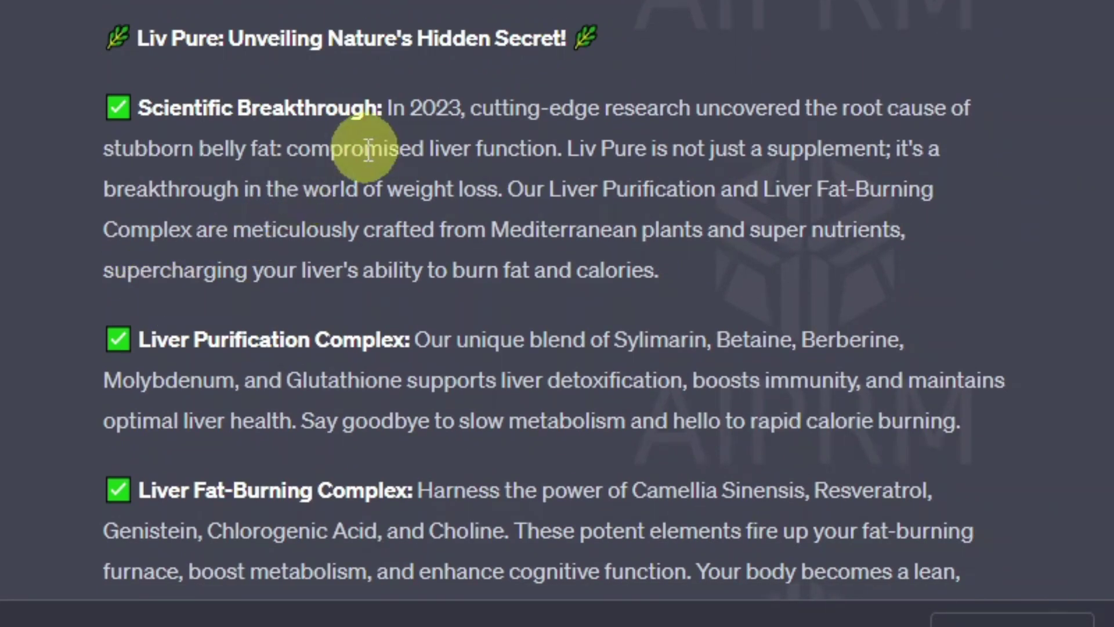
{"action": "scroll", "coordinate": [369, 149], "scroll_direction": "down", "scroll_amount": 15}
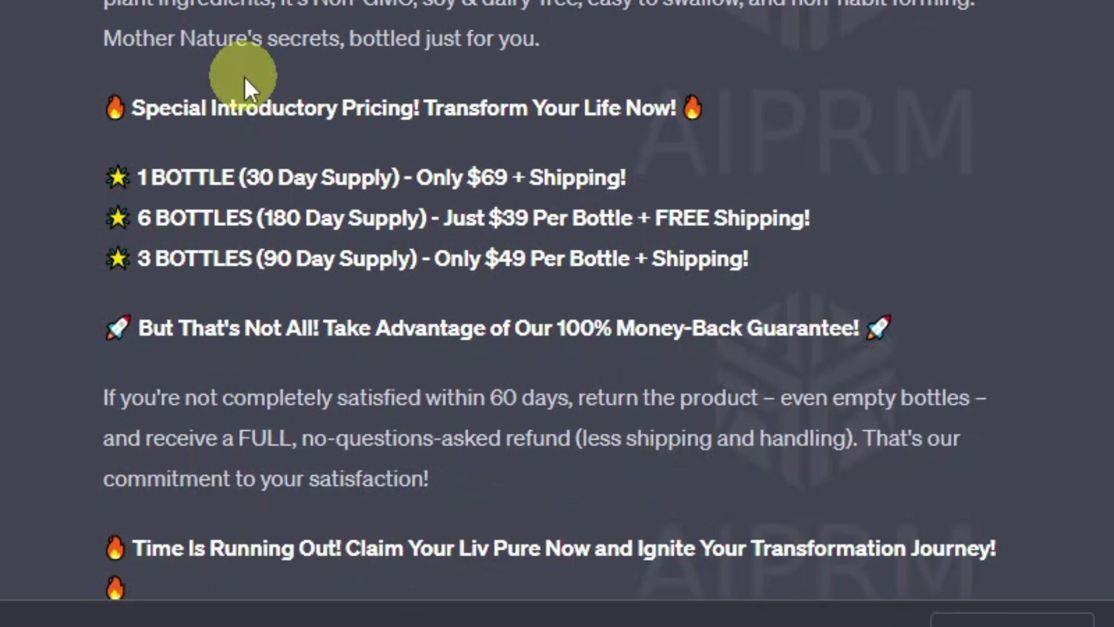
{"action": "scroll", "coordinate": [298, 111], "scroll_direction": "down", "scroll_amount": 3}
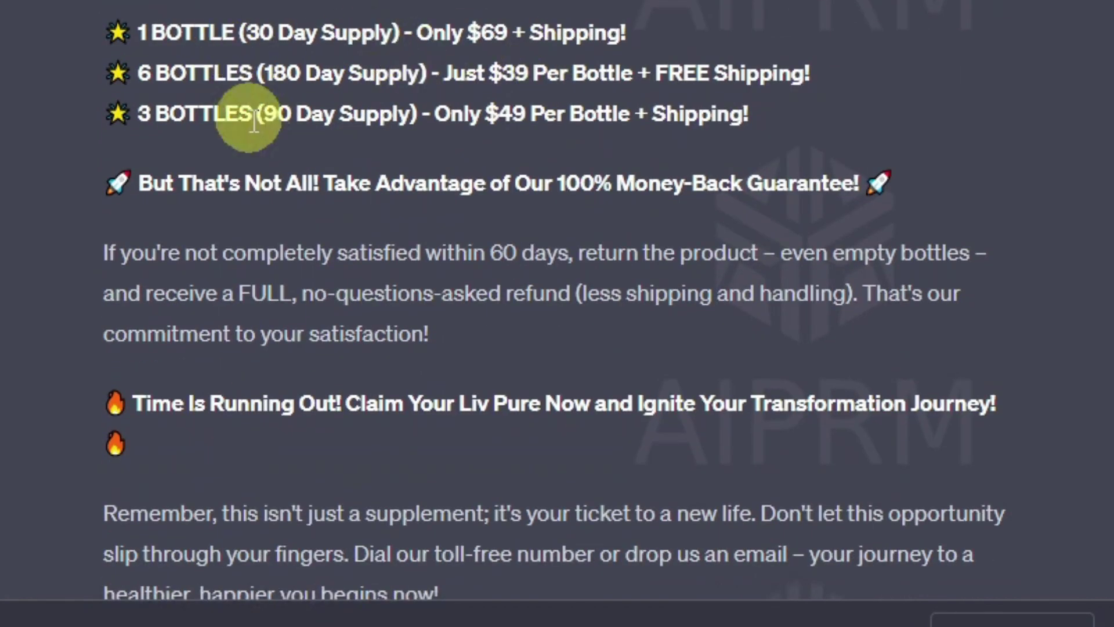
{"action": "scroll", "coordinate": [293, 124], "scroll_direction": "up", "scroll_amount": 3}
{"action": "scroll", "coordinate": [224, 154], "scroll_direction": "down", "scroll_amount": 5}
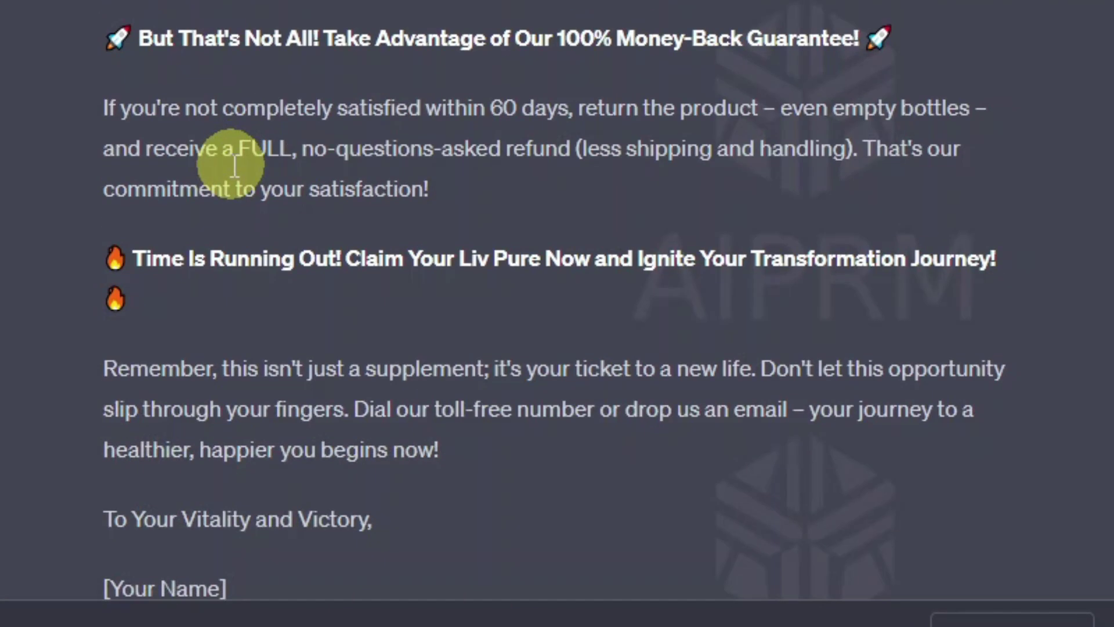
{"action": "scroll", "coordinate": [244, 157], "scroll_direction": "down", "scroll_amount": 3}
{"action": "scroll", "coordinate": [319, 279], "scroll_direction": "up", "scroll_amount": 4}
{"action": "scroll", "coordinate": [179, 106], "scroll_direction": "down", "scroll_amount": 3}
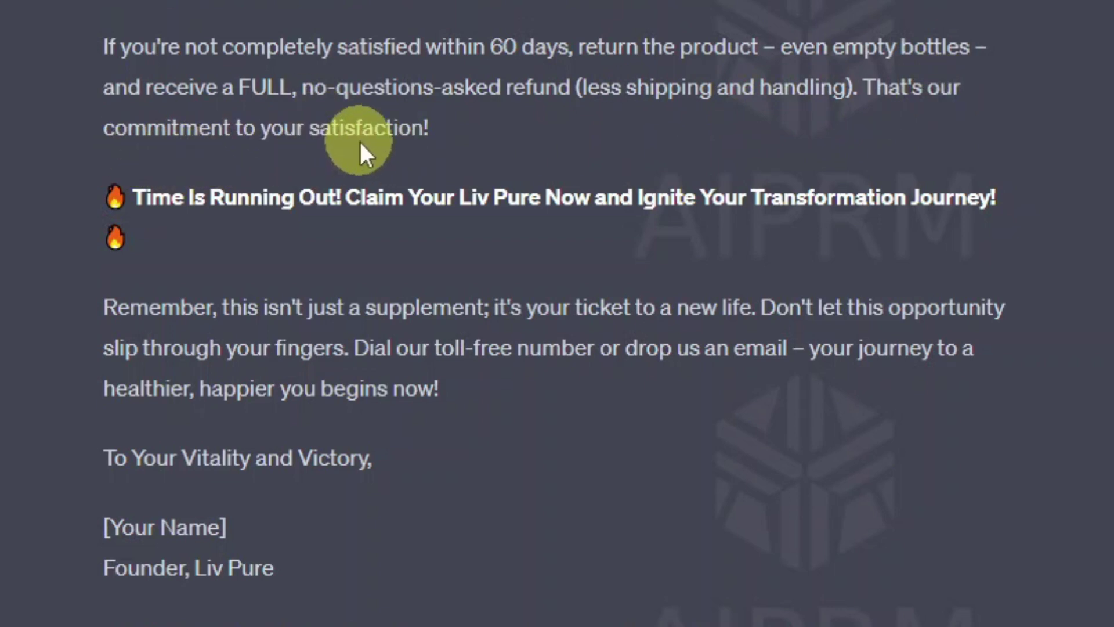
{"action": "scroll", "coordinate": [284, 288], "scroll_direction": "down", "scroll_amount": 2}
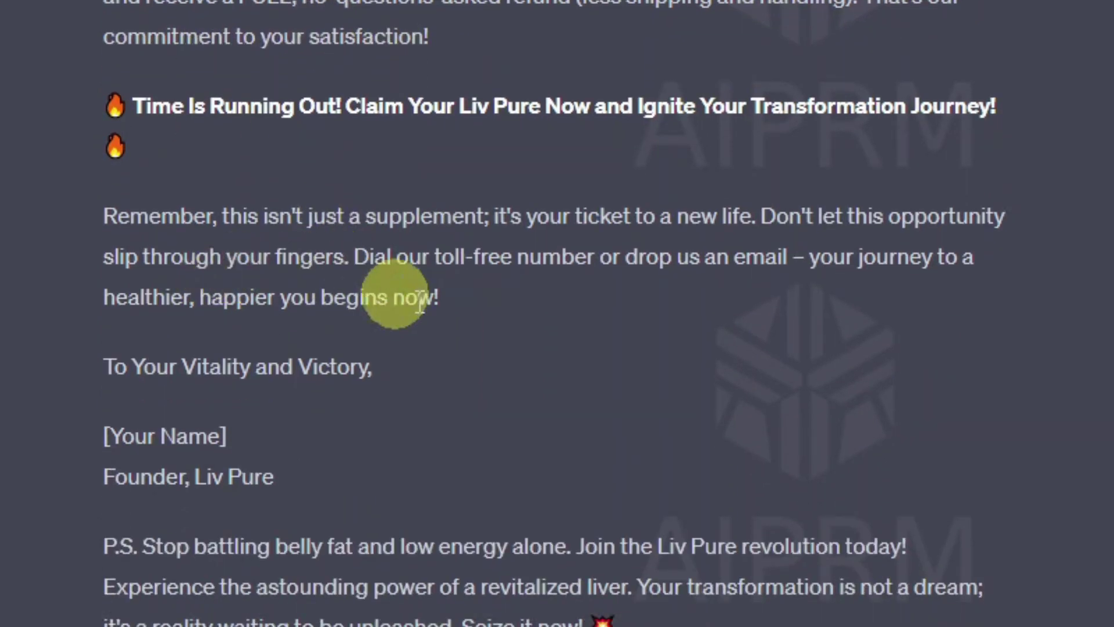
{"action": "scroll", "coordinate": [400, 348], "scroll_direction": "up", "scroll_amount": 20}
{"action": "scroll", "coordinate": [389, 360], "scroll_direction": "down", "scroll_amount": 9}
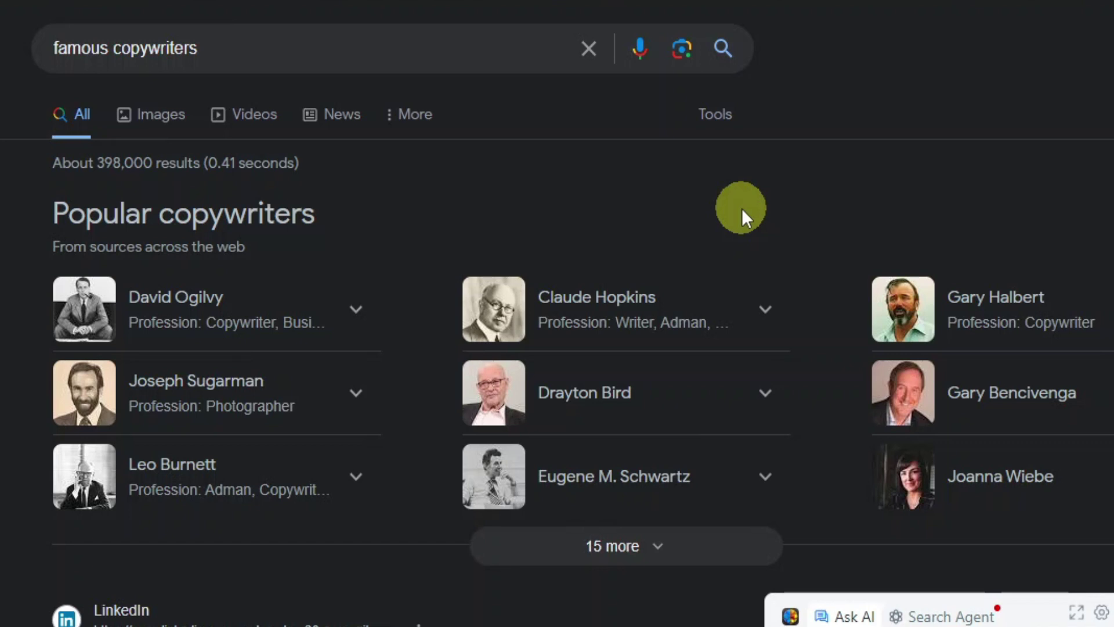
- Switch to the Google results for famous copywriters and search for "famous authors" instead
{"action": "double_click", "coordinate": [149, 48]}
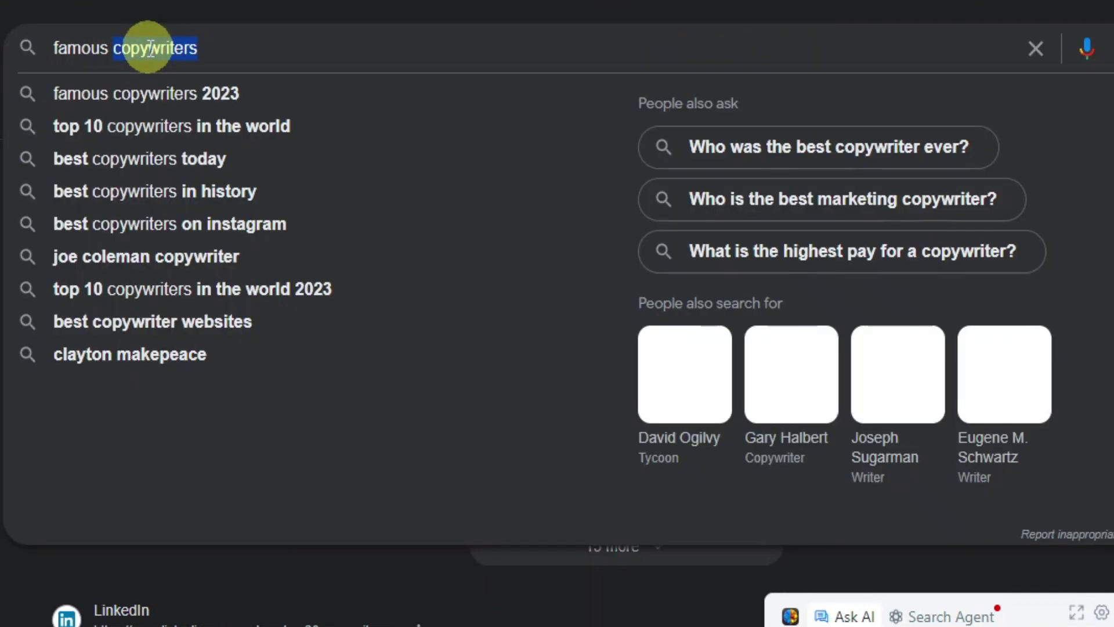
{"action": "type", "text": "authors"}
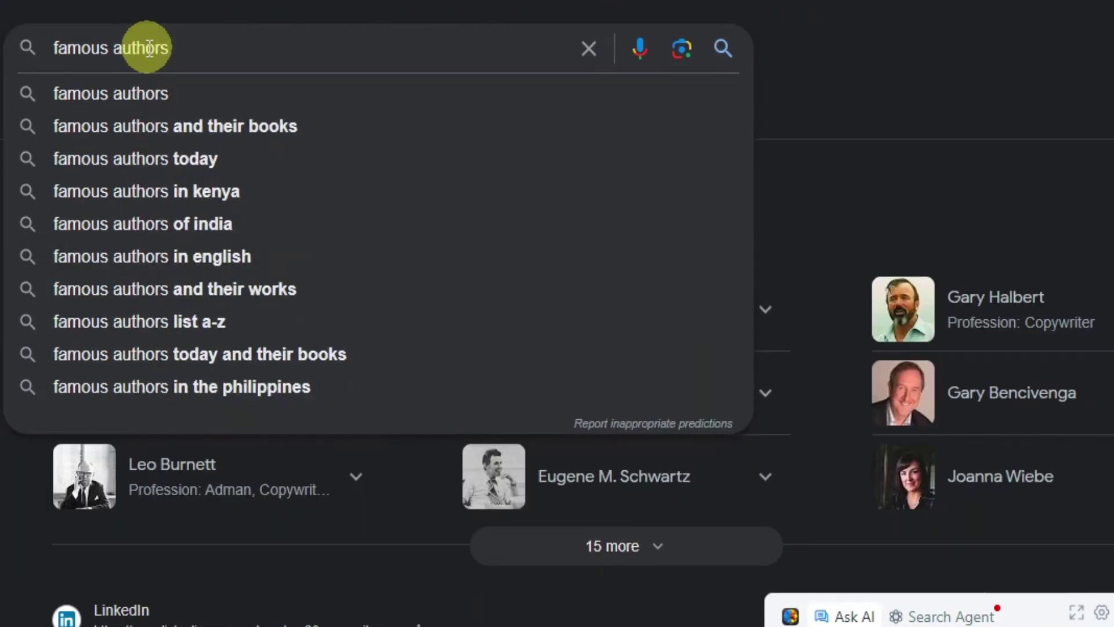
{"action": "key", "text": "Return"}
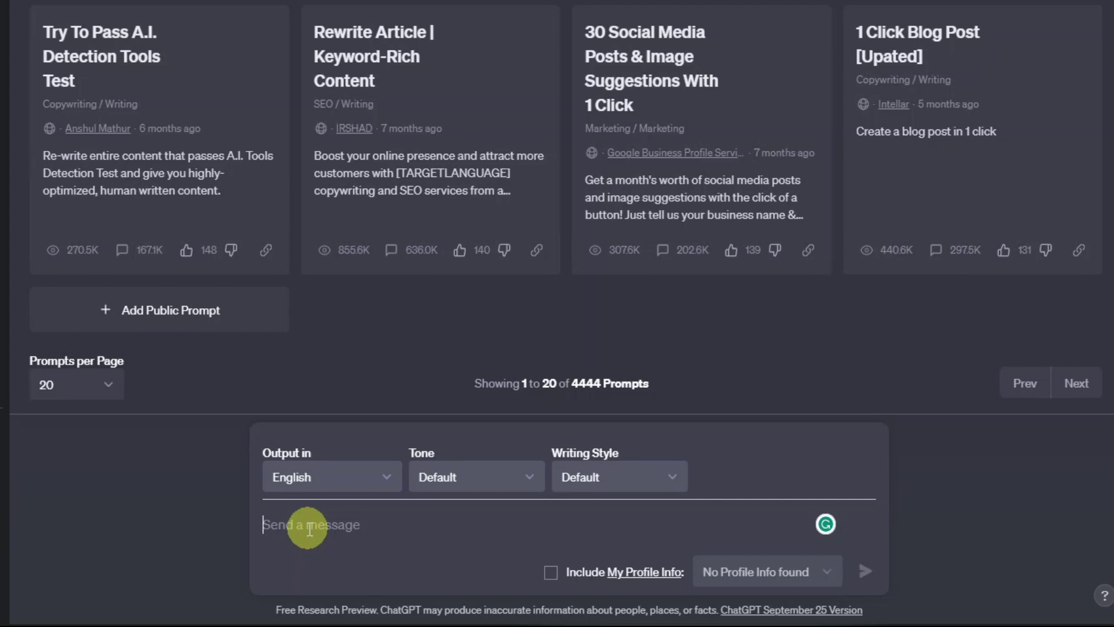
- Switch to ChatGPT and look through the AIPRM public prompts, including "Write a Complete Book in One Click"
{"action": "scroll", "coordinate": [480, 179], "scroll_direction": "up", "scroll_amount": 10}
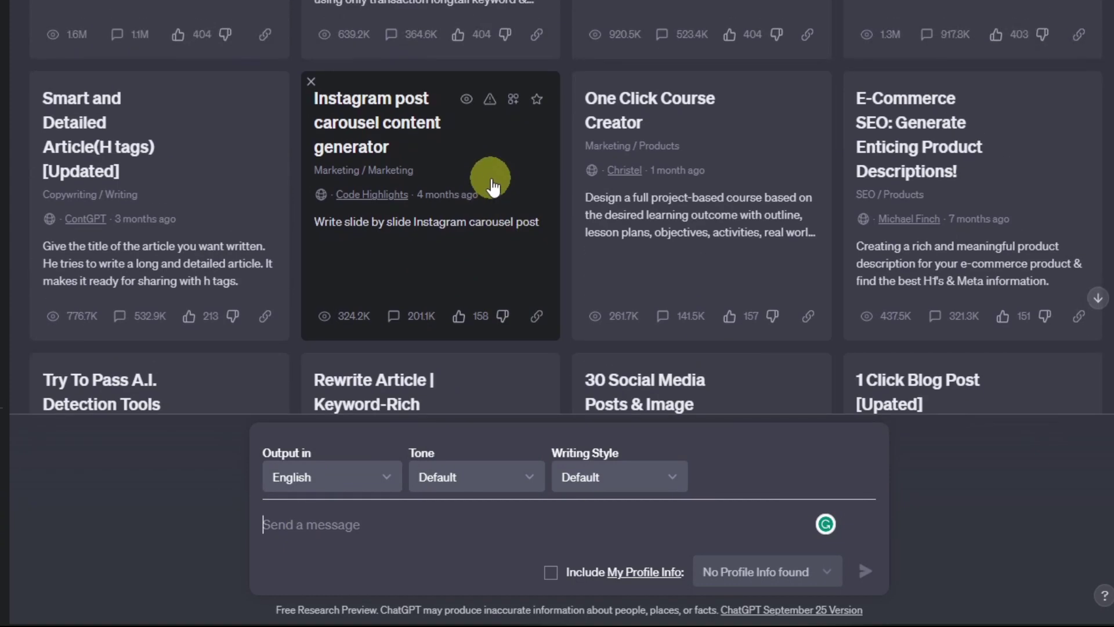
{"action": "scroll", "coordinate": [574, 164], "scroll_direction": "up", "scroll_amount": 10}
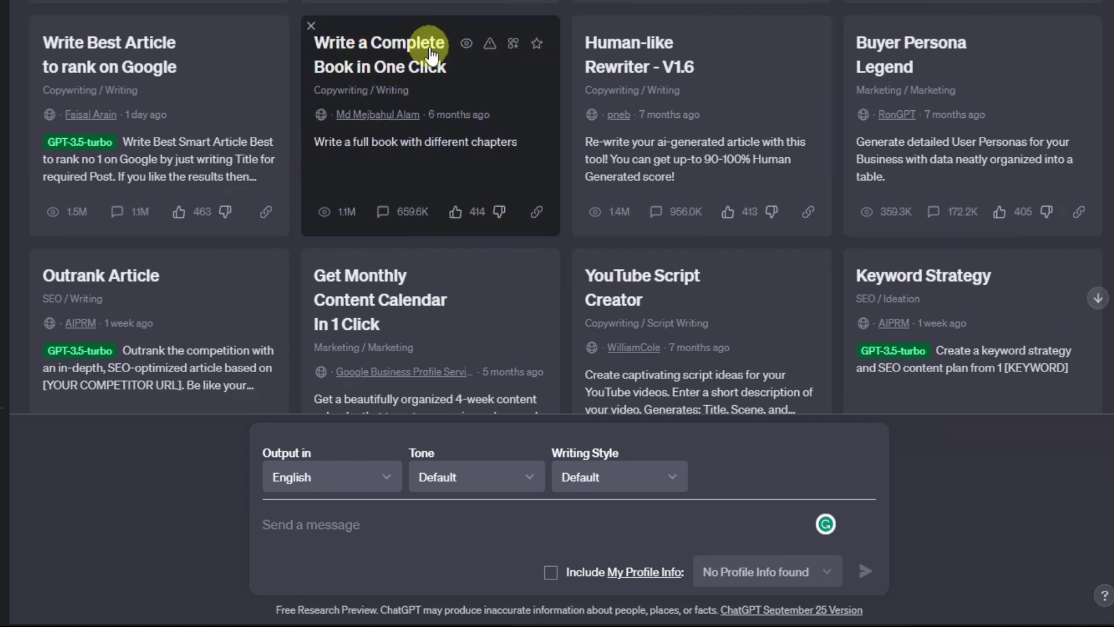
{"action": "scroll", "coordinate": [430, 53], "scroll_direction": "up", "scroll_amount": 9}
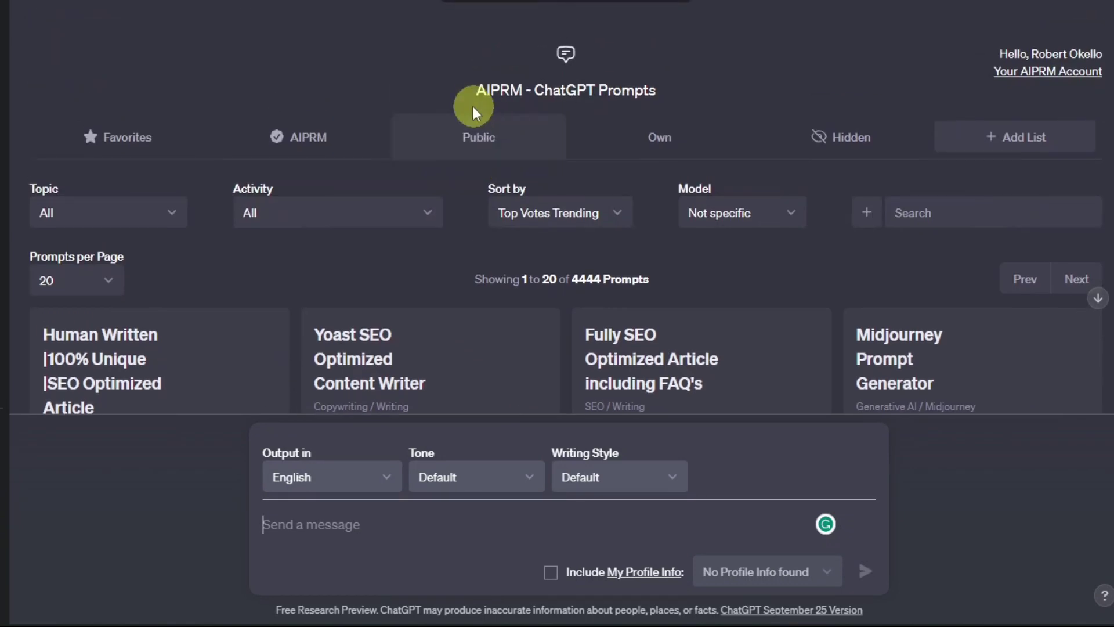
- Switch to Amazon's Kindle store and look through the best sellers, Amazon Original Books, customer favorites and new releases
{"action": "left_click_drag", "start_coordinate": [558, 84], "coordinate": [786, 84]}
{"action": "scroll", "coordinate": [473, 323], "scroll_direction": "down", "scroll_amount": 8}
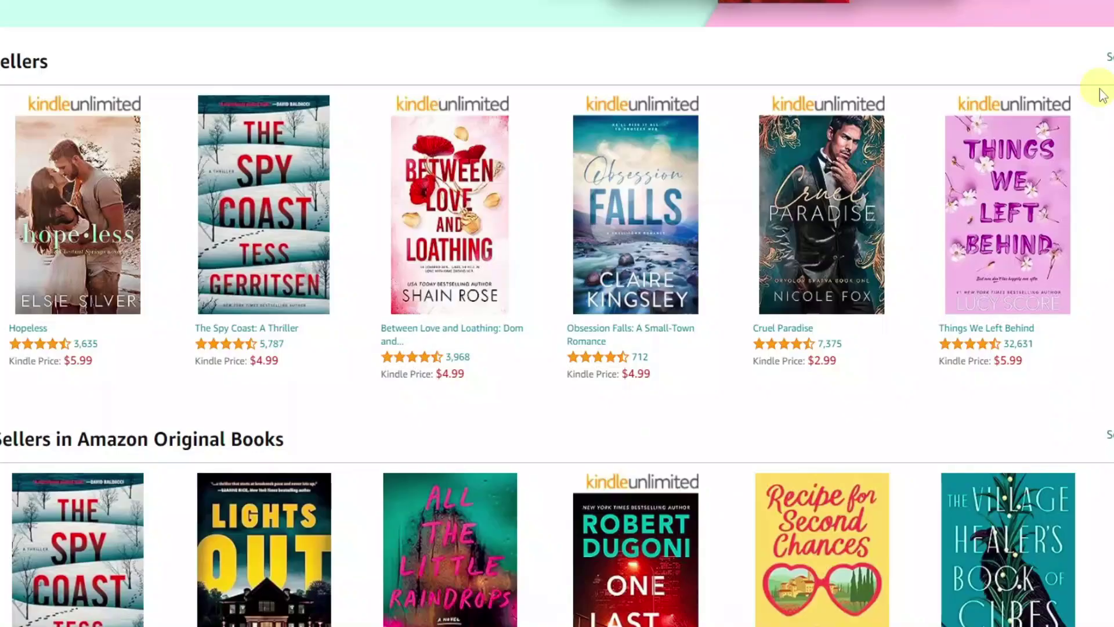
{"action": "scroll", "coordinate": [1096, 93], "scroll_direction": "down", "scroll_amount": 5}
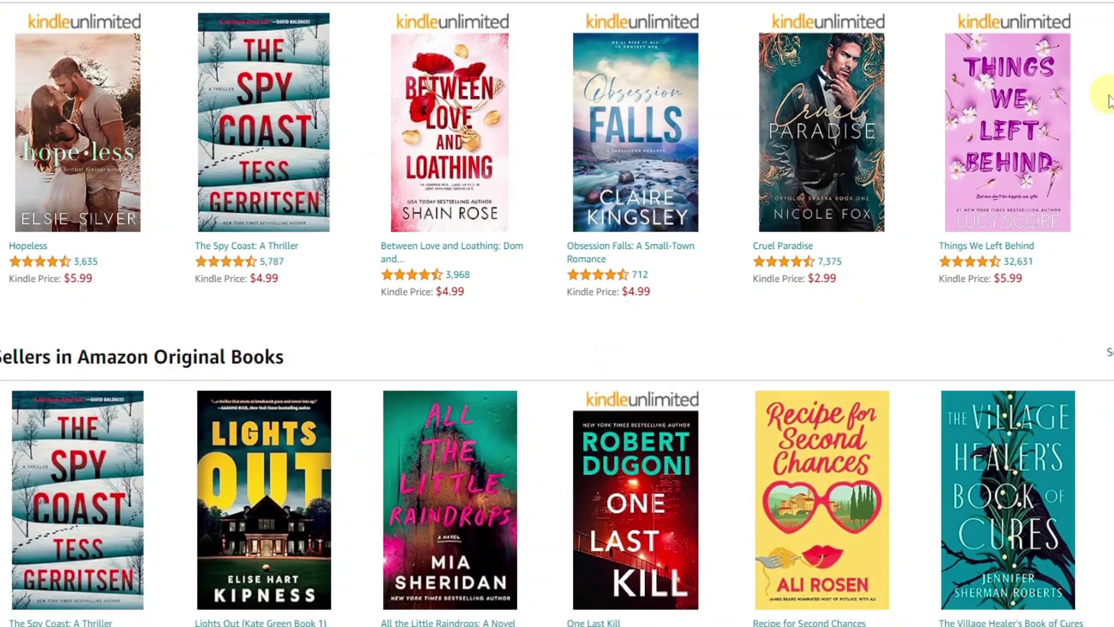
{"action": "scroll", "coordinate": [1110, 101], "scroll_direction": "down", "scroll_amount": 8}
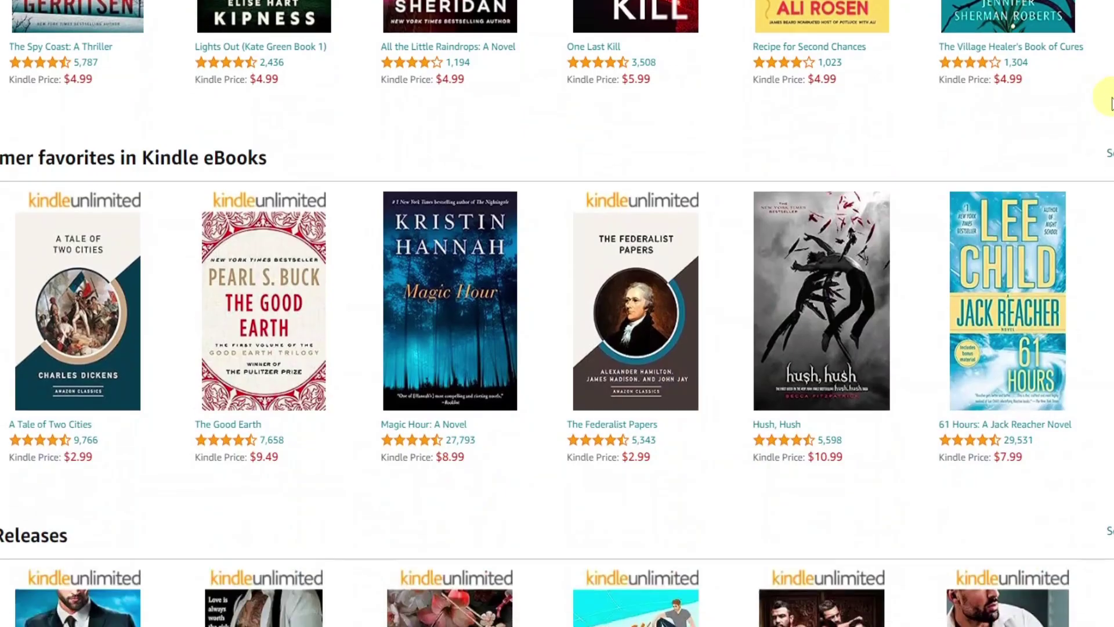
{"action": "scroll", "coordinate": [1109, 104], "scroll_direction": "down", "scroll_amount": 9}
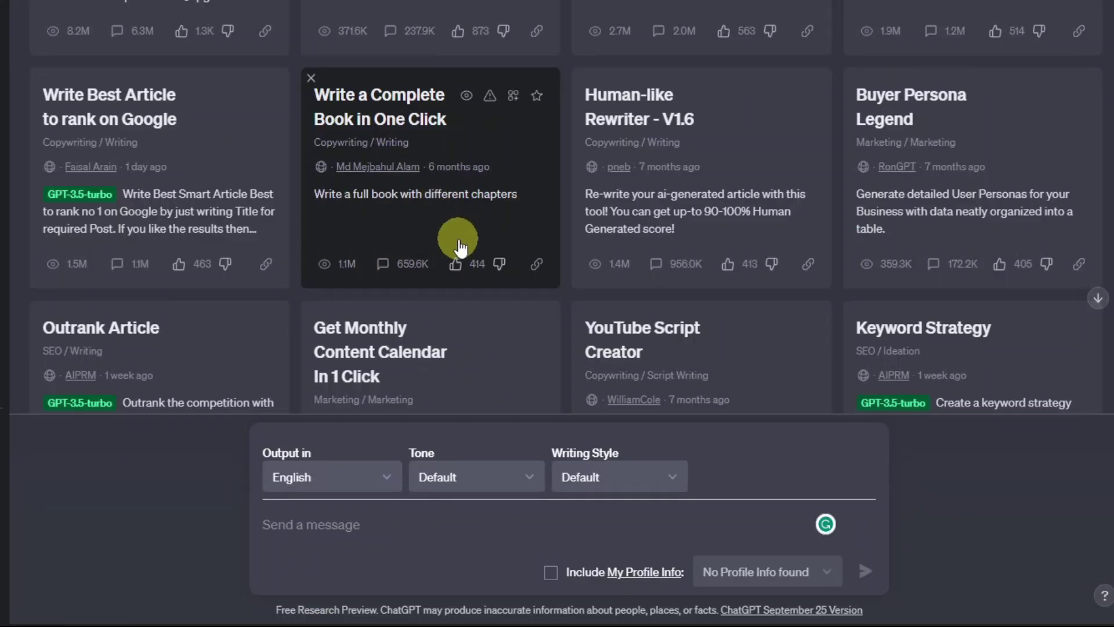
- Generate a book on the topic "The abandoned mansion" with the AIPRM prompt "Write a Complete Book in One Click"
{"action": "left_click", "coordinate": [428, 221]}
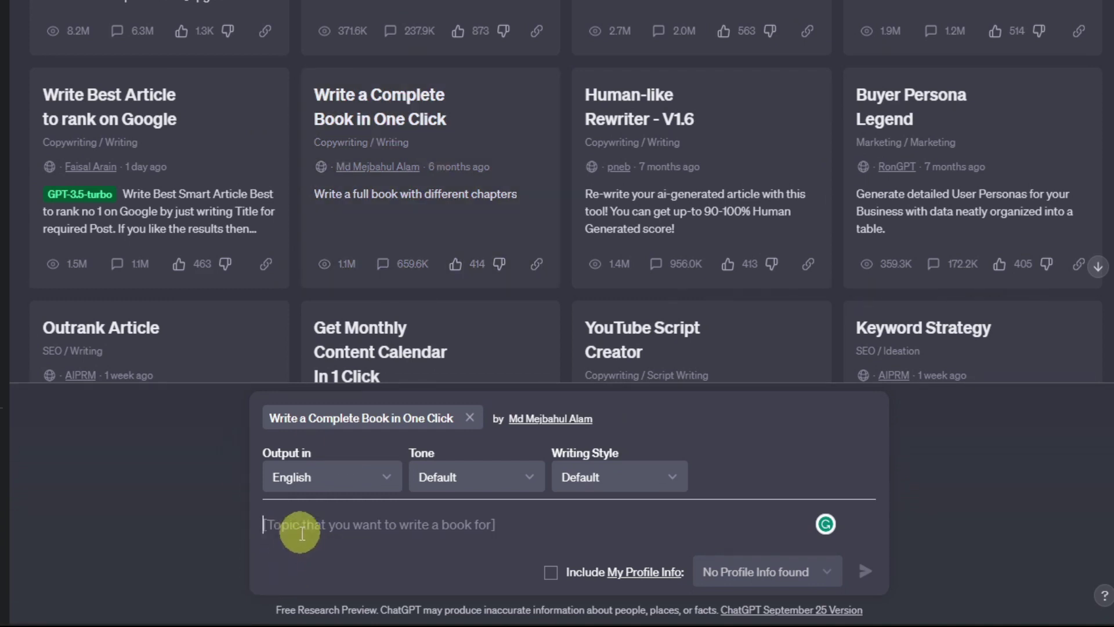
{"action": "left_click", "coordinate": [481, 537]}
{"action": "type", "text": "The abandoned mansion"}
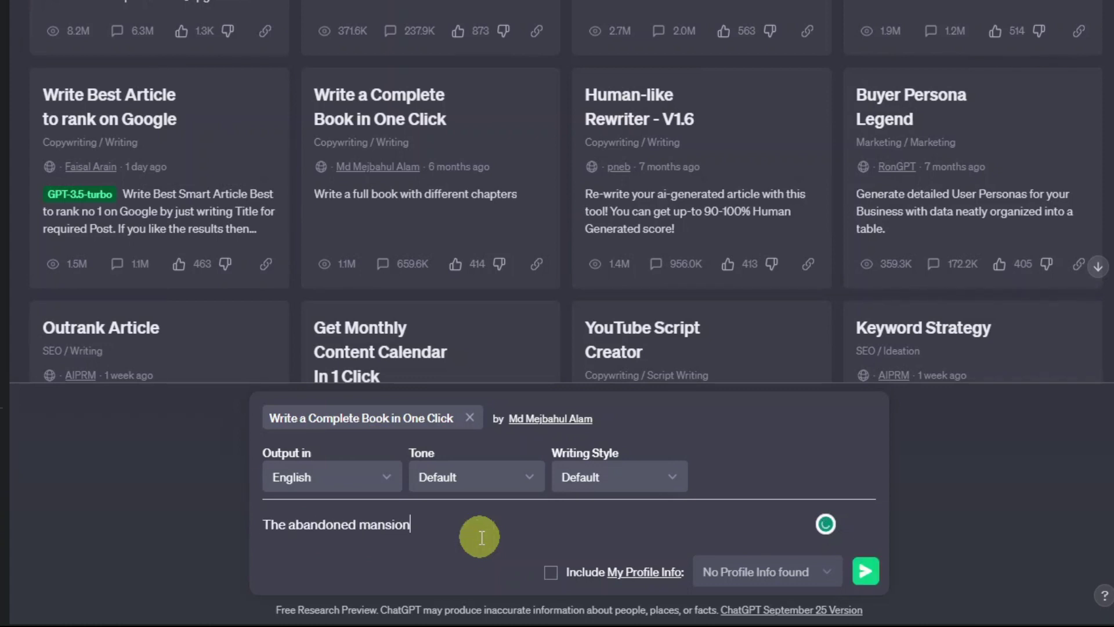
{"action": "key", "text": "Return"}
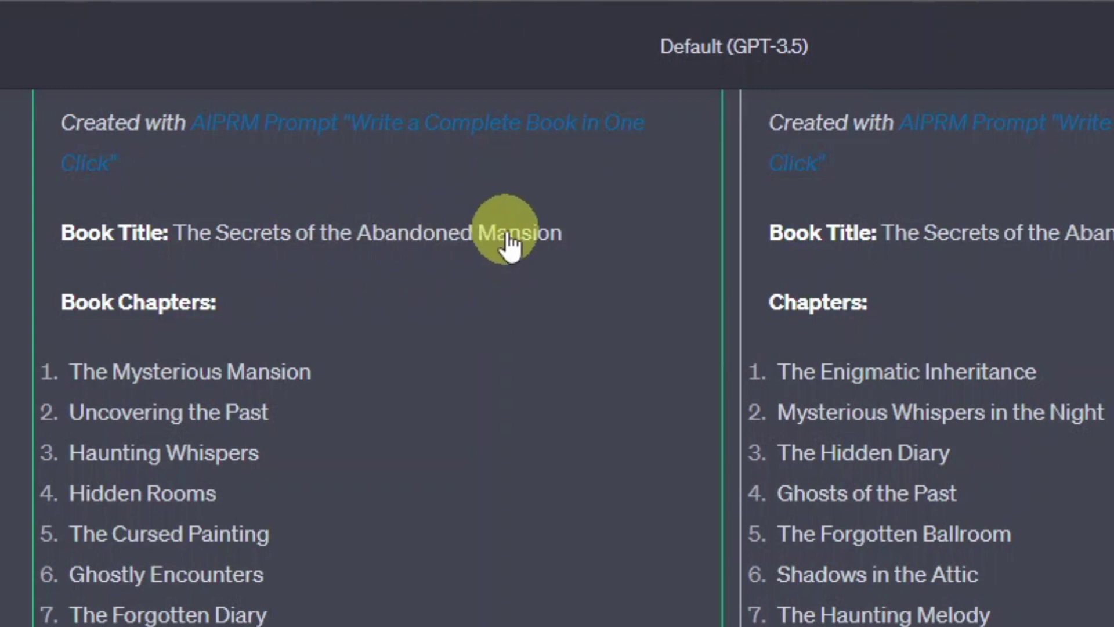
- Read the first generated book response, covering its title, chapter list, introduction and Chapter 1
{"action": "scroll", "coordinate": [218, 323], "scroll_direction": "down", "scroll_amount": 2}
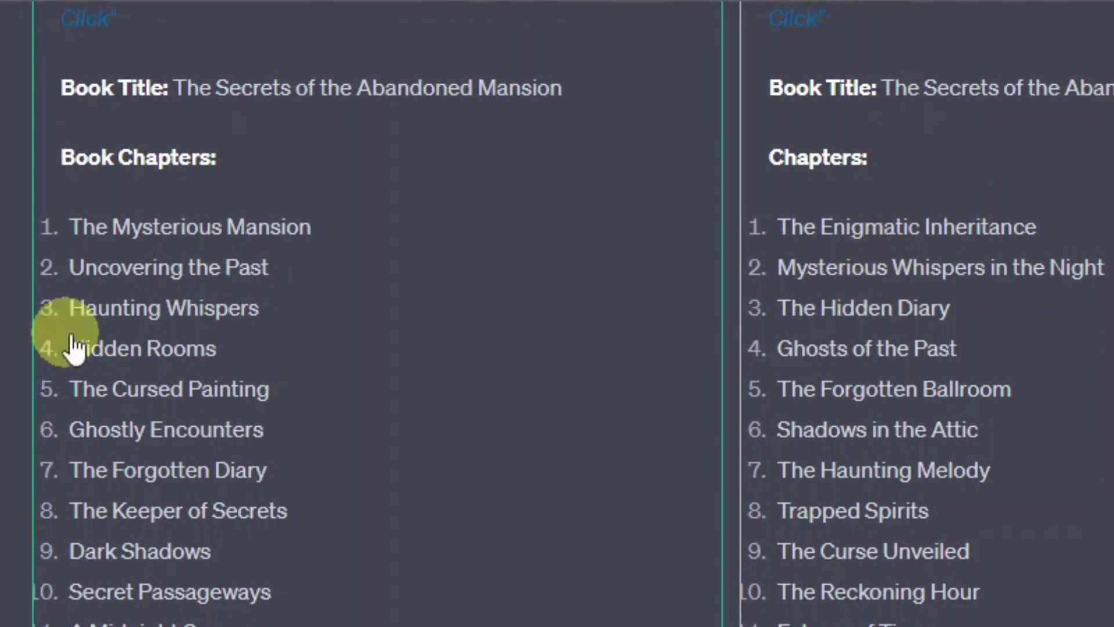
{"action": "scroll", "coordinate": [499, 313], "scroll_direction": "down", "scroll_amount": 10}
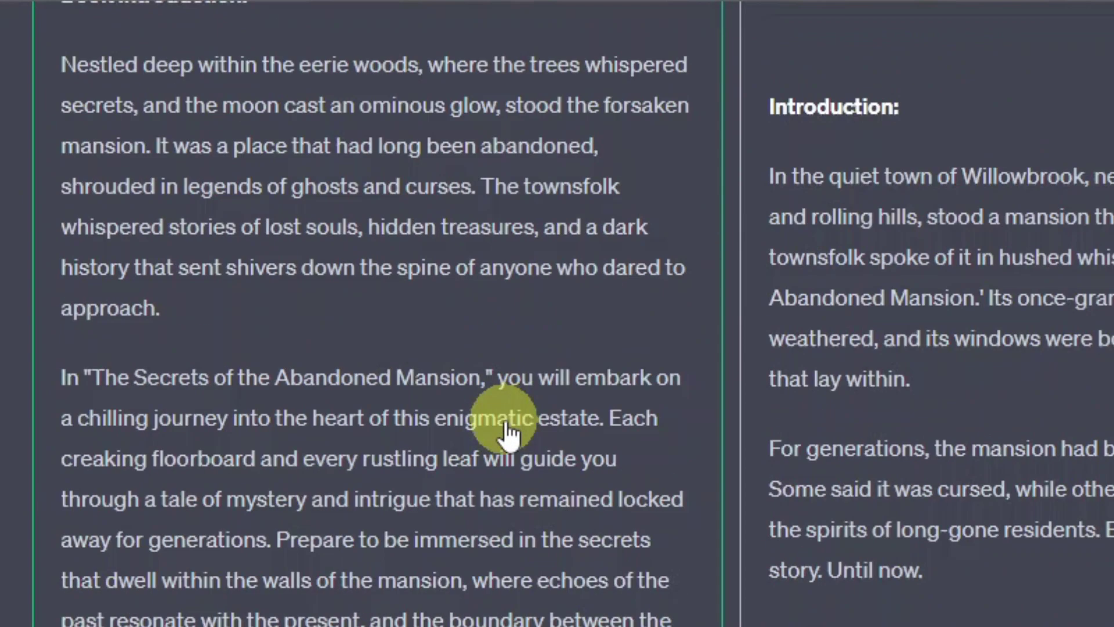
{"action": "scroll", "coordinate": [510, 429], "scroll_direction": "up", "scroll_amount": 3}
{"action": "scroll", "coordinate": [441, 420], "scroll_direction": "up", "scroll_amount": 3}
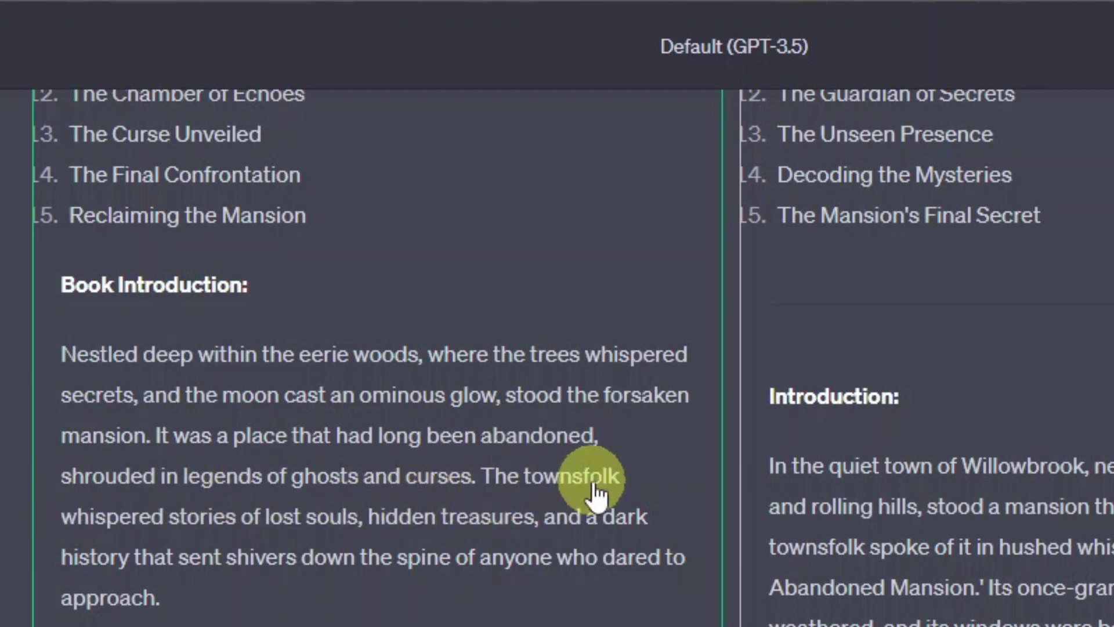
{"action": "scroll", "coordinate": [595, 494], "scroll_direction": "down", "scroll_amount": 1}
{"action": "scroll", "coordinate": [592, 494], "scroll_direction": "down", "scroll_amount": 8}
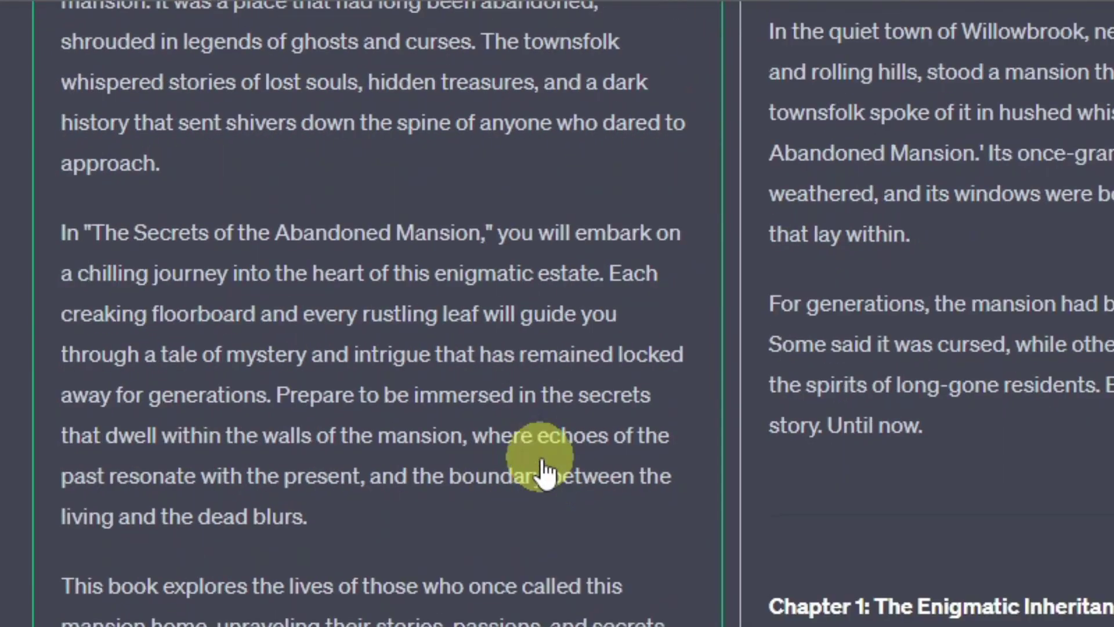
{"action": "scroll", "coordinate": [502, 454], "scroll_direction": "down", "scroll_amount": 2}
{"action": "scroll", "coordinate": [351, 403], "scroll_direction": "down", "scroll_amount": 3}
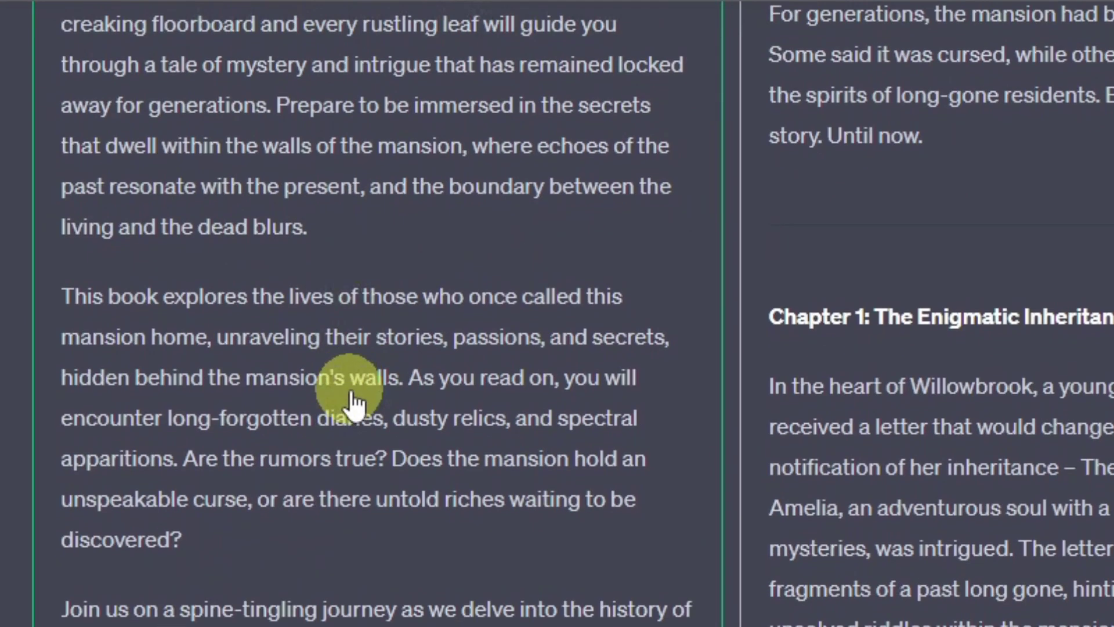
{"action": "scroll", "coordinate": [353, 400], "scroll_direction": "down", "scroll_amount": 6}
{"action": "scroll", "coordinate": [354, 400], "scroll_direction": "down", "scroll_amount": 5}
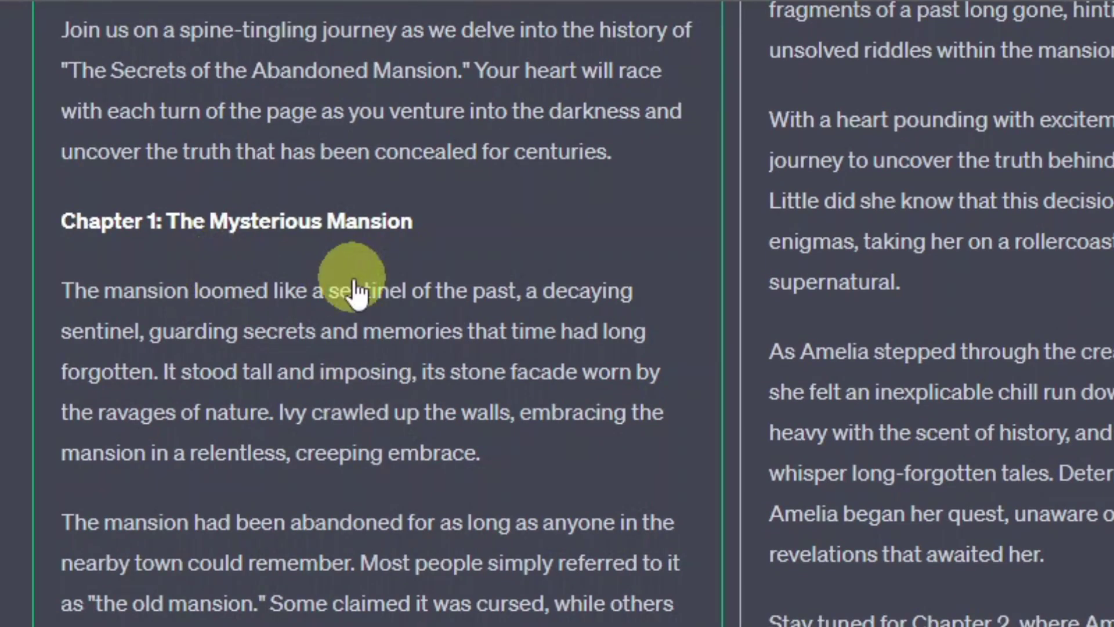
{"action": "scroll", "coordinate": [355, 290], "scroll_direction": "down", "scroll_amount": 9}
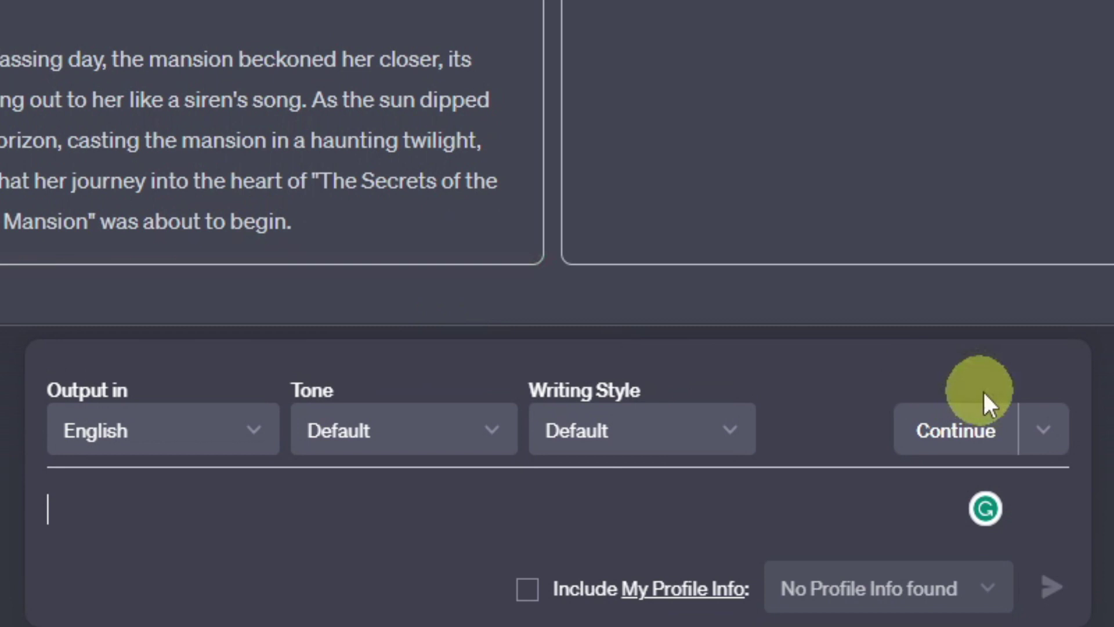
- Find the option for continuing the book and compare both responses from Chapter 1 back up to their titles
{"action": "left_click", "coordinate": [961, 456]}
{"action": "scroll", "coordinate": [813, 580], "scroll_direction": "up", "scroll_amount": 5}
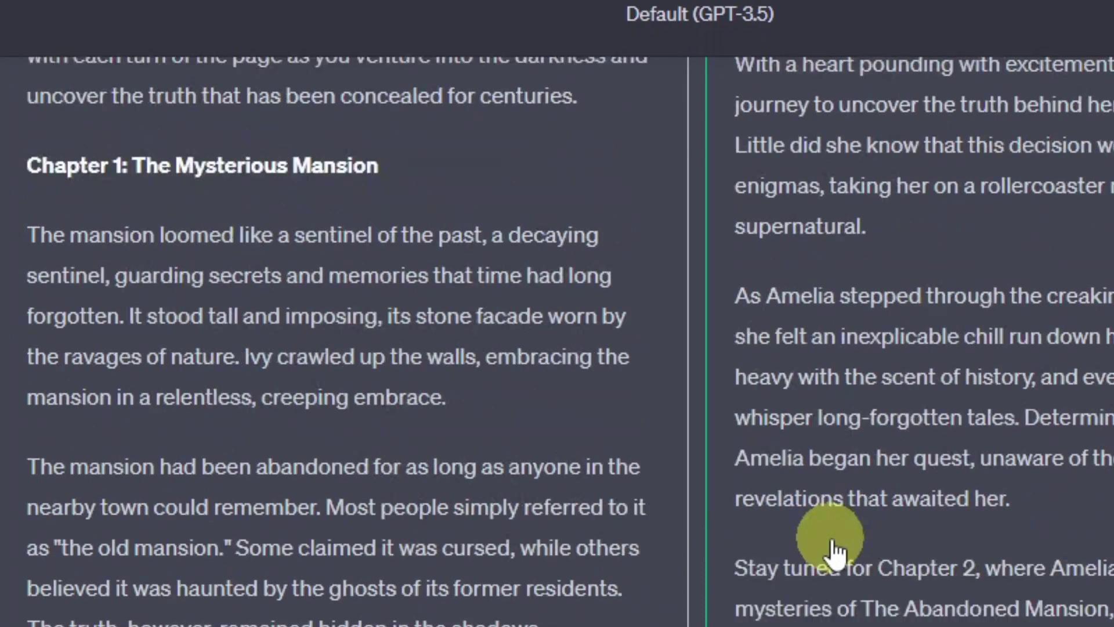
{"action": "scroll", "coordinate": [871, 536], "scroll_direction": "up", "scroll_amount": 10}
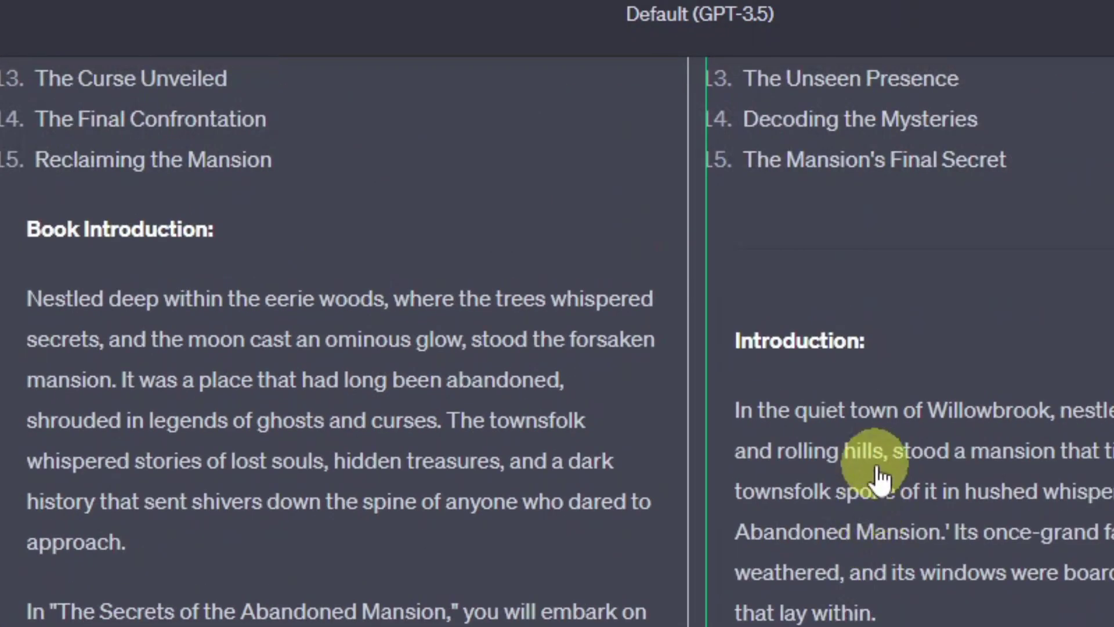
{"action": "scroll", "coordinate": [879, 476], "scroll_direction": "up", "scroll_amount": 15}
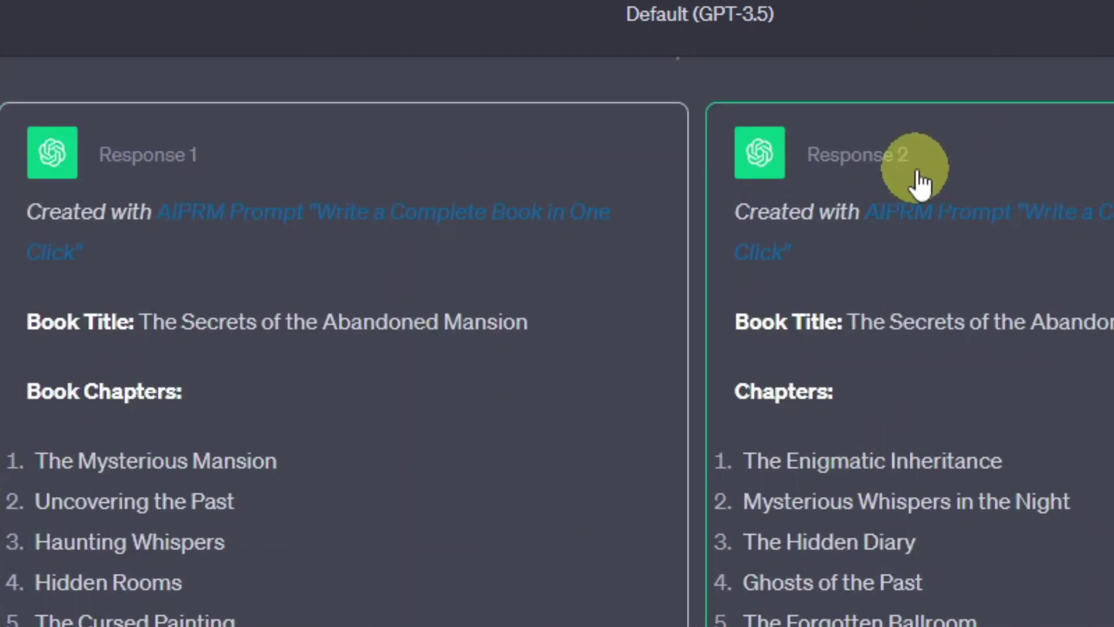
- Have ChatGPT continue writing the abandoned mansion book beyond Chapter 1
{"action": "scroll", "coordinate": [858, 368], "scroll_direction": "down", "scroll_amount": 15}
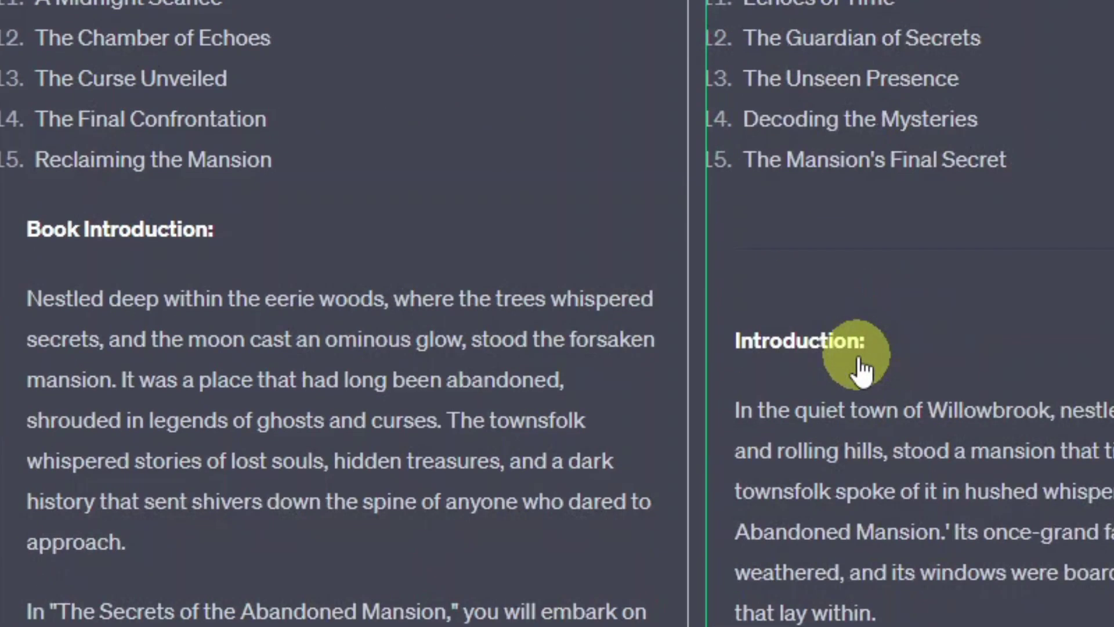
{"action": "scroll", "coordinate": [861, 369], "scroll_direction": "down", "scroll_amount": 3}
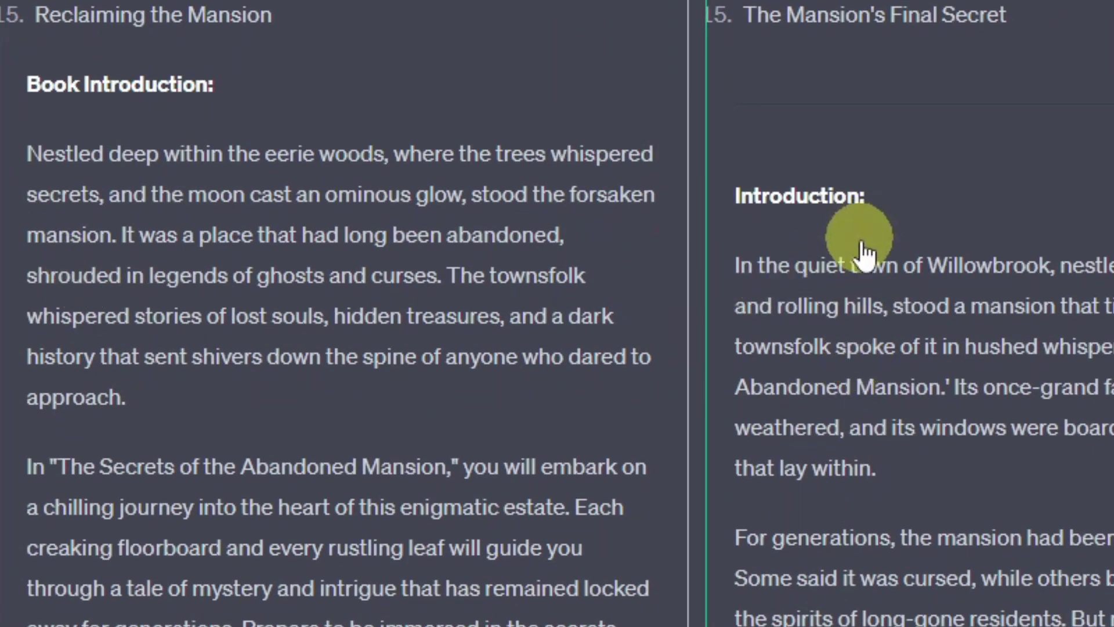
{"action": "scroll", "coordinate": [864, 248], "scroll_direction": "down", "scroll_amount": 9}
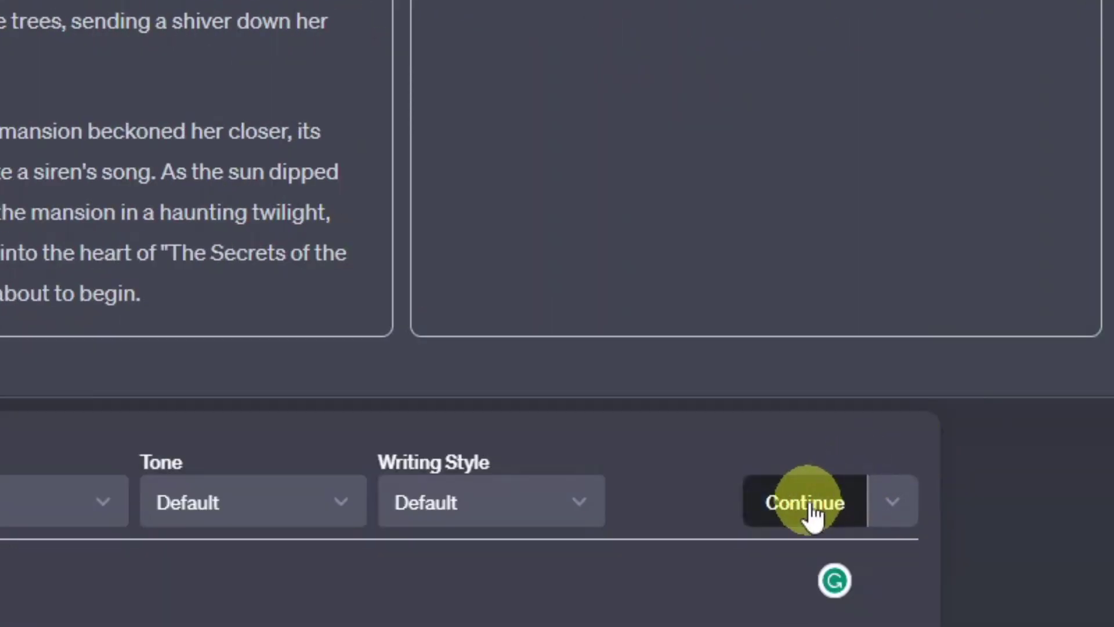
{"action": "left_click", "coordinate": [812, 515]}
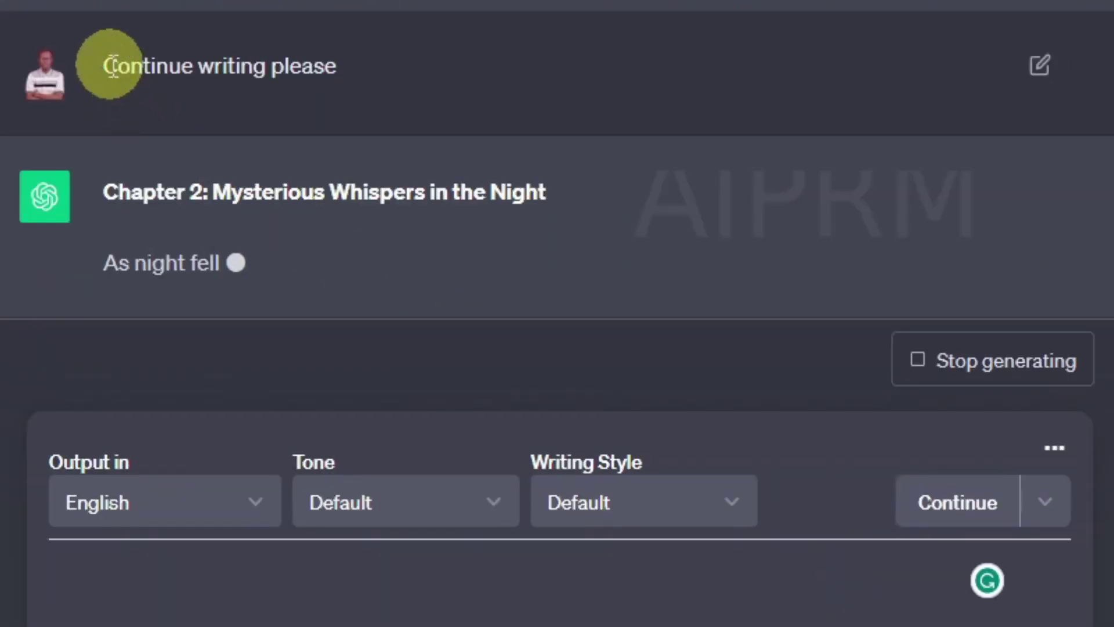
- Read Chapter 2 from its heading to its end, then review the original AIPRM book prompt's instructions
{"action": "left_click_drag", "start_coordinate": [104, 66], "coordinate": [394, 79]}
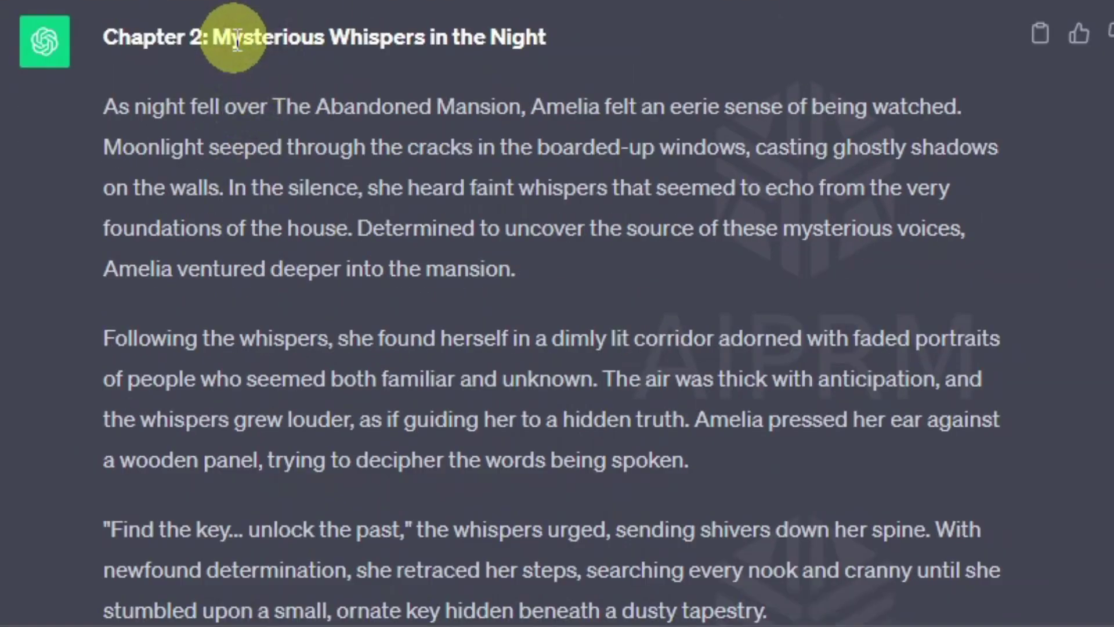
{"action": "left_click_drag", "start_coordinate": [212, 38], "coordinate": [559, 38]}
{"action": "left_click", "coordinate": [64, 245]}
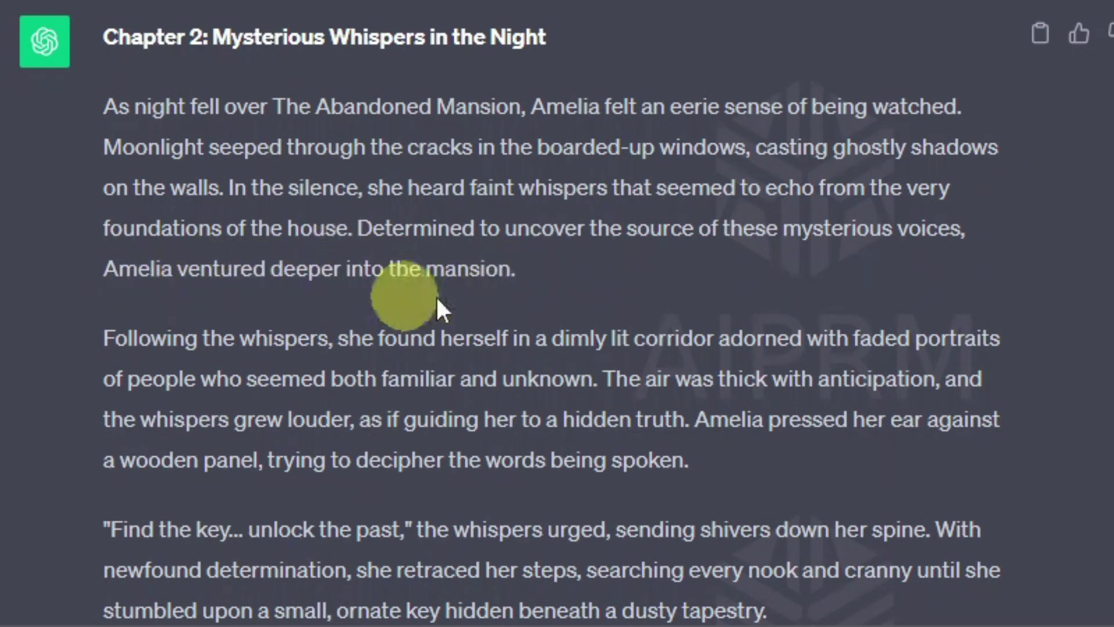
{"action": "scroll", "coordinate": [461, 258], "scroll_direction": "down", "scroll_amount": 15}
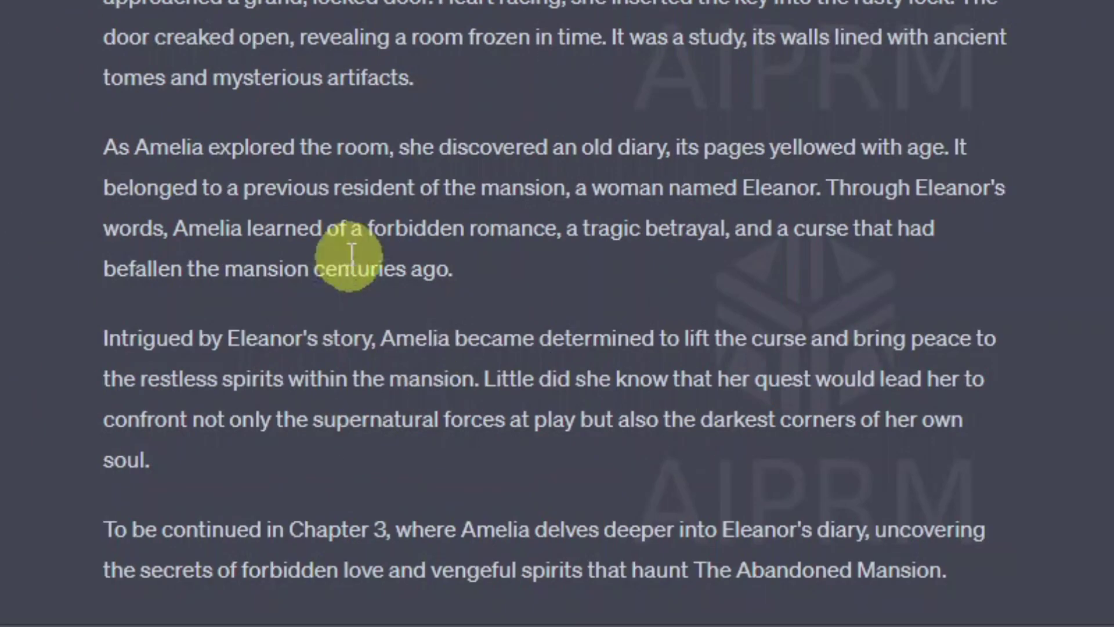
{"action": "scroll", "coordinate": [361, 293], "scroll_direction": "up", "scroll_amount": 20}
{"action": "scroll", "coordinate": [475, 342], "scroll_direction": "up", "scroll_amount": 15}
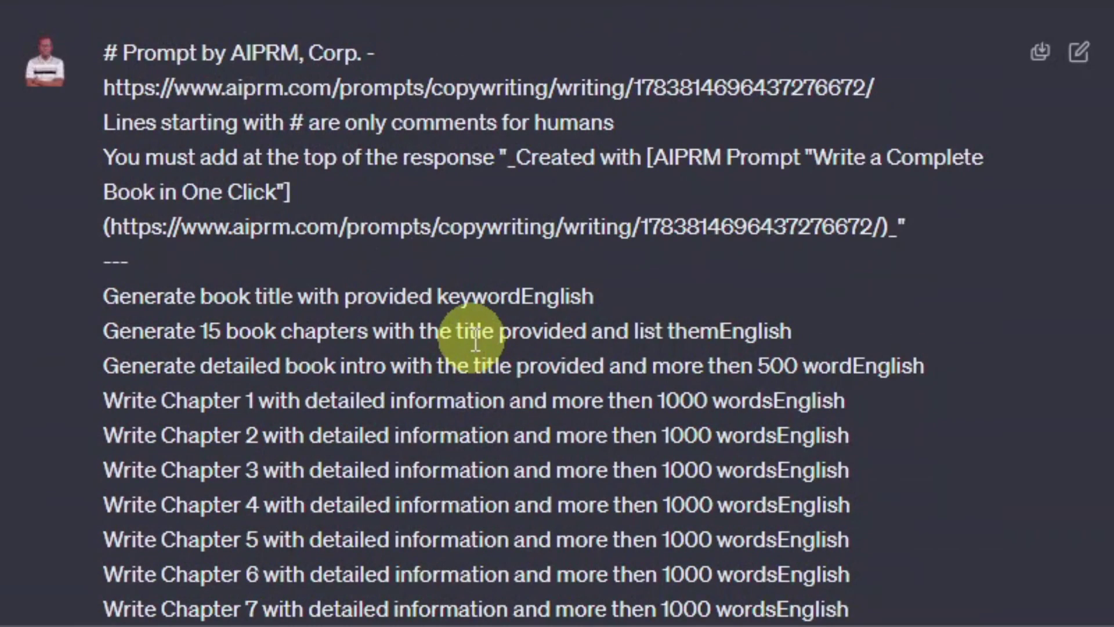
{"action": "scroll", "coordinate": [474, 343], "scroll_direction": "down", "scroll_amount": 15}
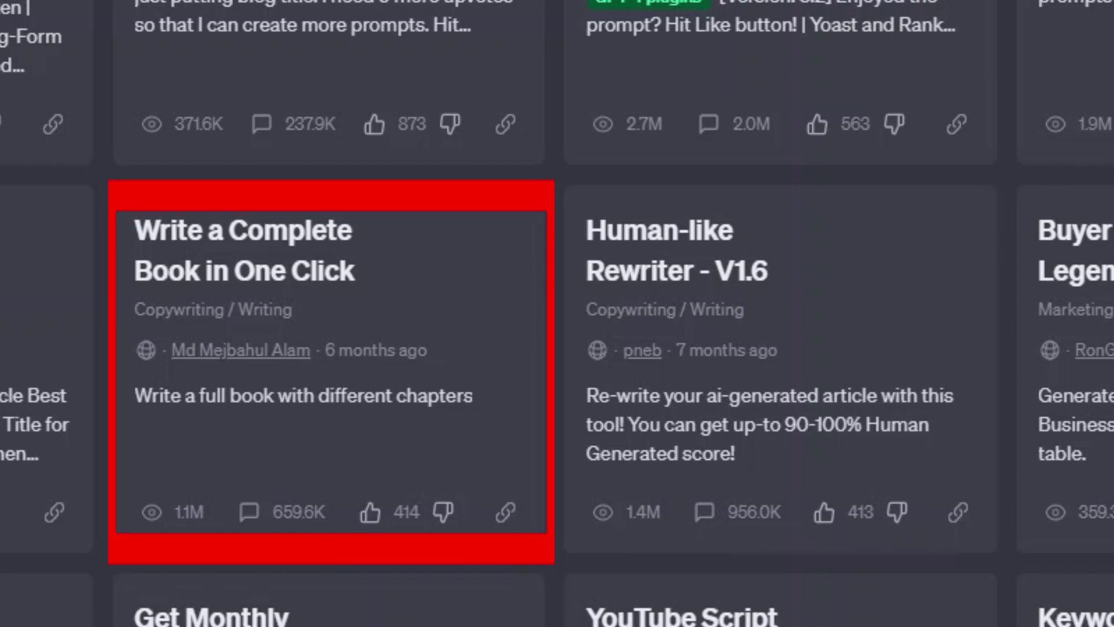
- Generate a book with "Write a Complete Book in One Click" for "Write a story of The Abandoned Mansion in the style of Stephen King"
{"action": "type", "text": "Write a s"}
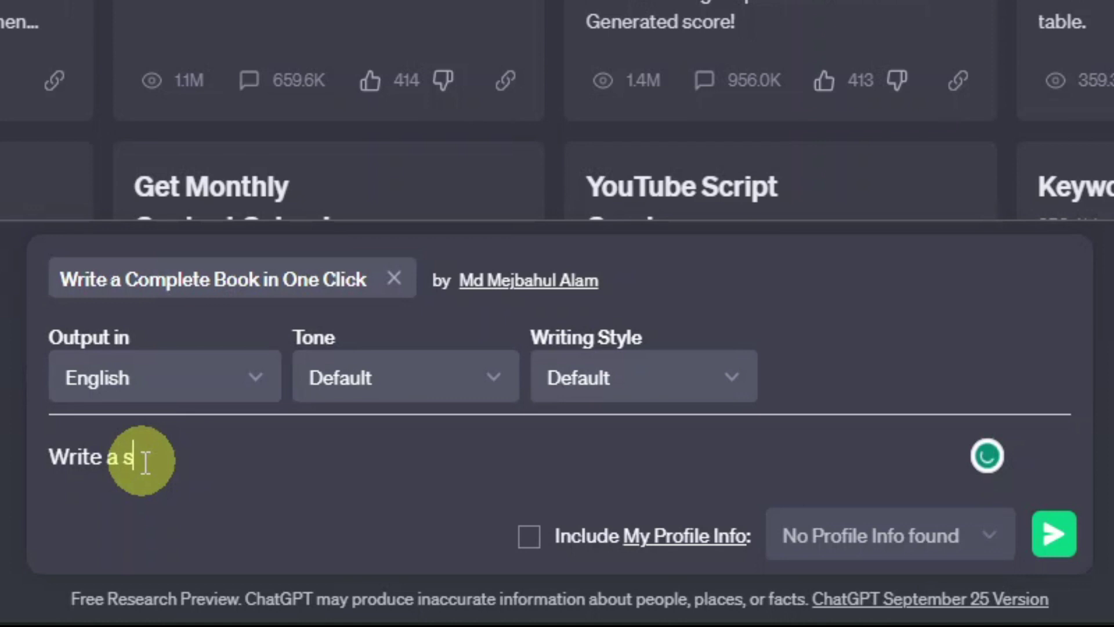
{"action": "type", "text": "tory of the abandoned ma"}
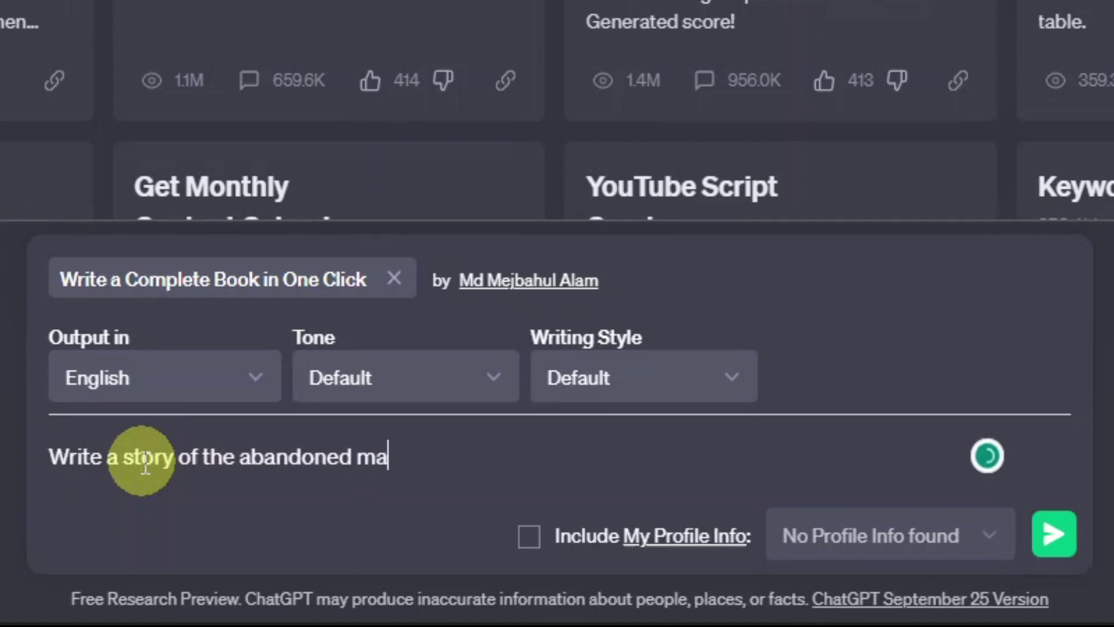
{"action": "type", "text": "nsion in the s"}
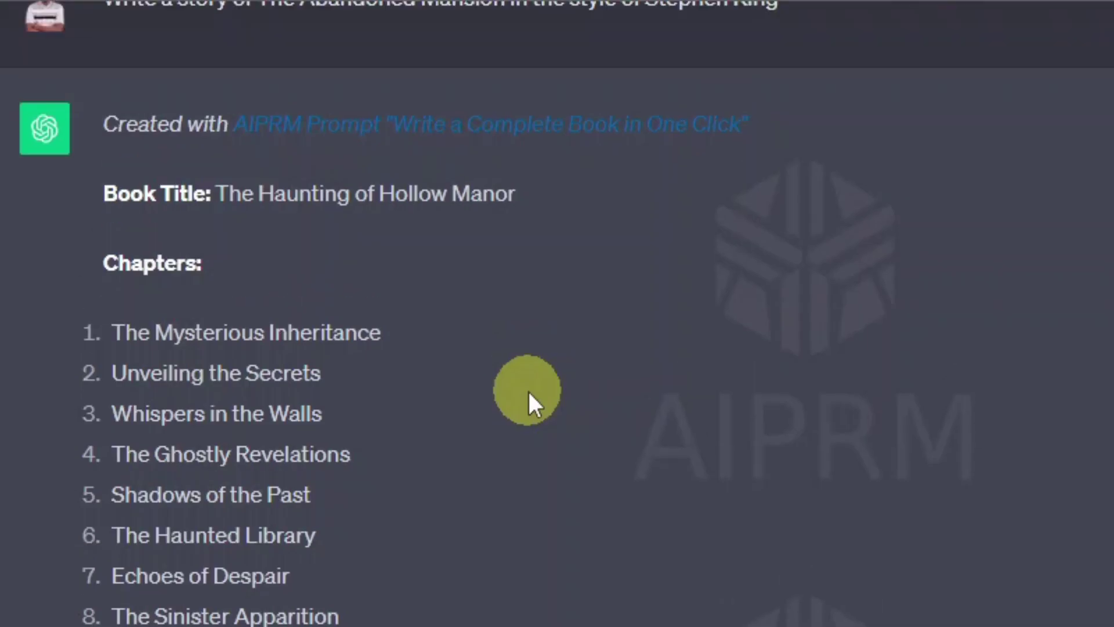
- Read the Stephen King-style book response, covering its chapter list, introduction, Chapter 1 and closing note
{"action": "scroll", "coordinate": [336, 312], "scroll_direction": "down", "scroll_amount": 3}
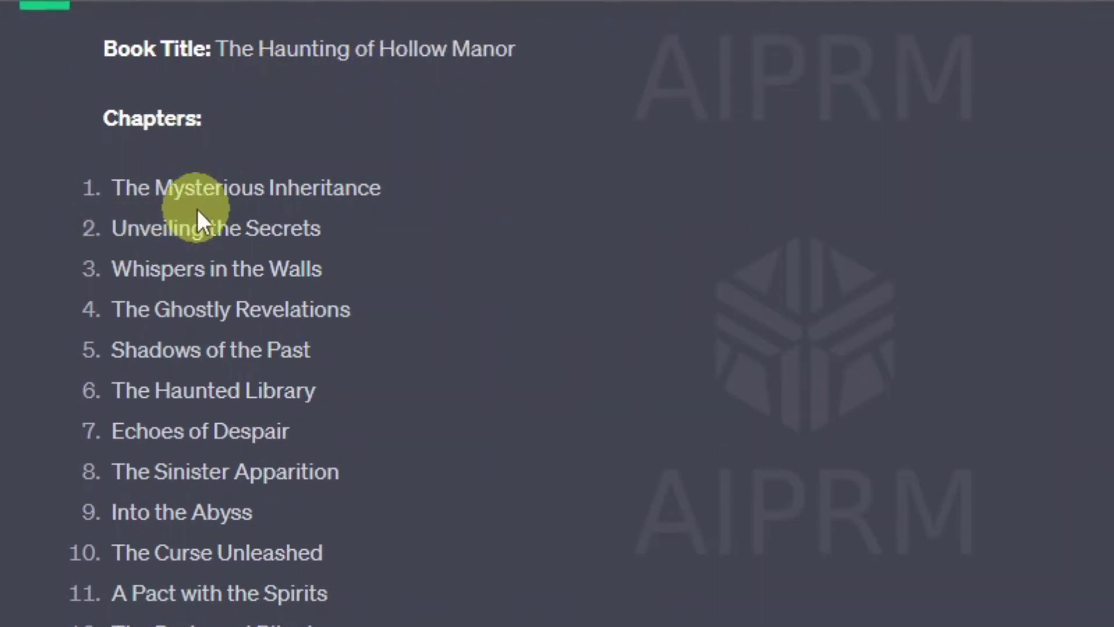
{"action": "scroll", "coordinate": [199, 219], "scroll_direction": "down", "scroll_amount": 7}
{"action": "scroll", "coordinate": [203, 320], "scroll_direction": "down", "scroll_amount": 5}
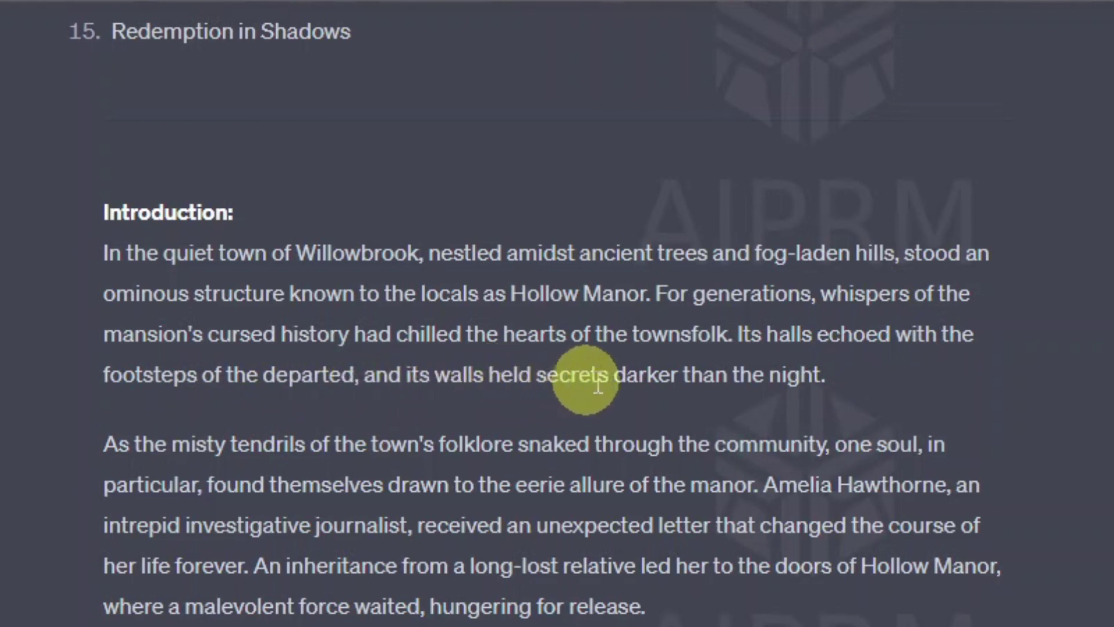
{"action": "scroll", "coordinate": [662, 464], "scroll_direction": "down", "scroll_amount": 5}
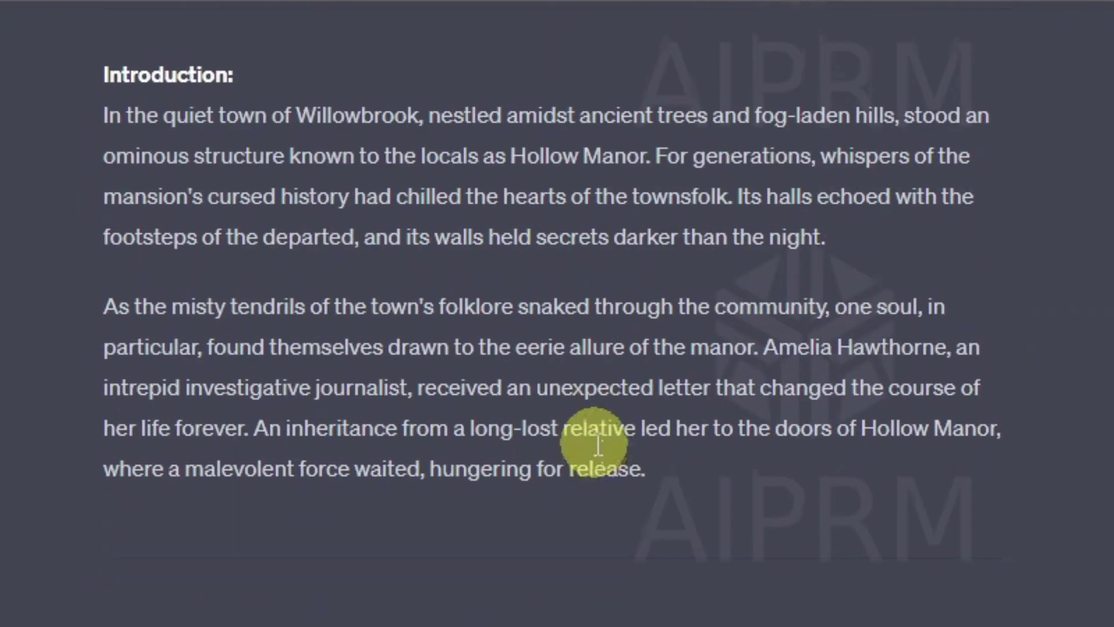
{"action": "scroll", "coordinate": [487, 432], "scroll_direction": "down", "scroll_amount": 5}
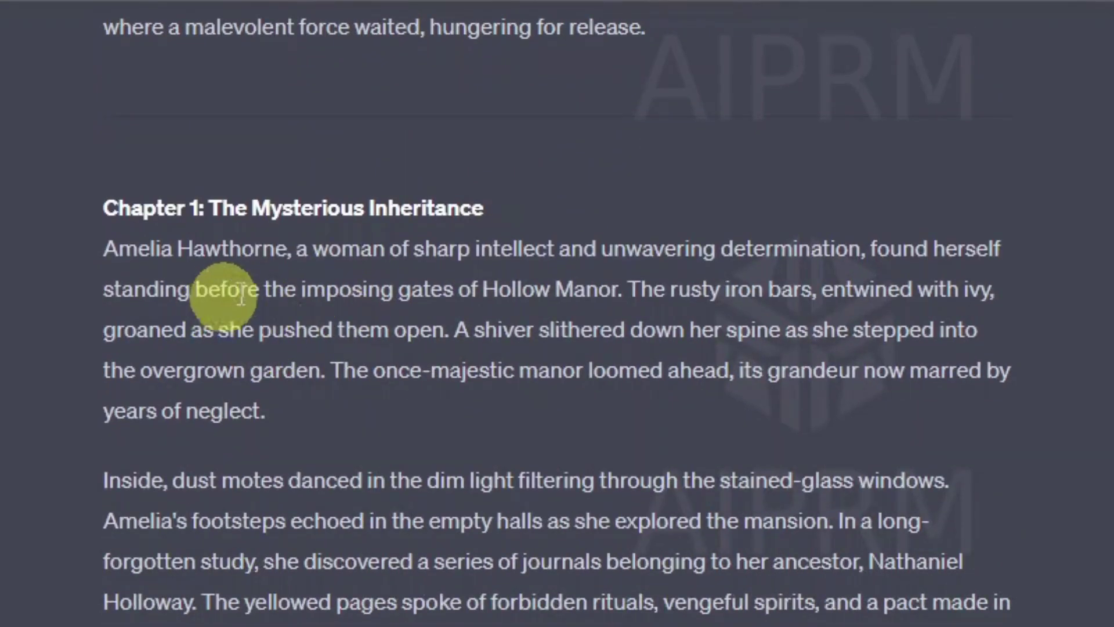
{"action": "scroll", "coordinate": [241, 238], "scroll_direction": "down", "scroll_amount": 12}
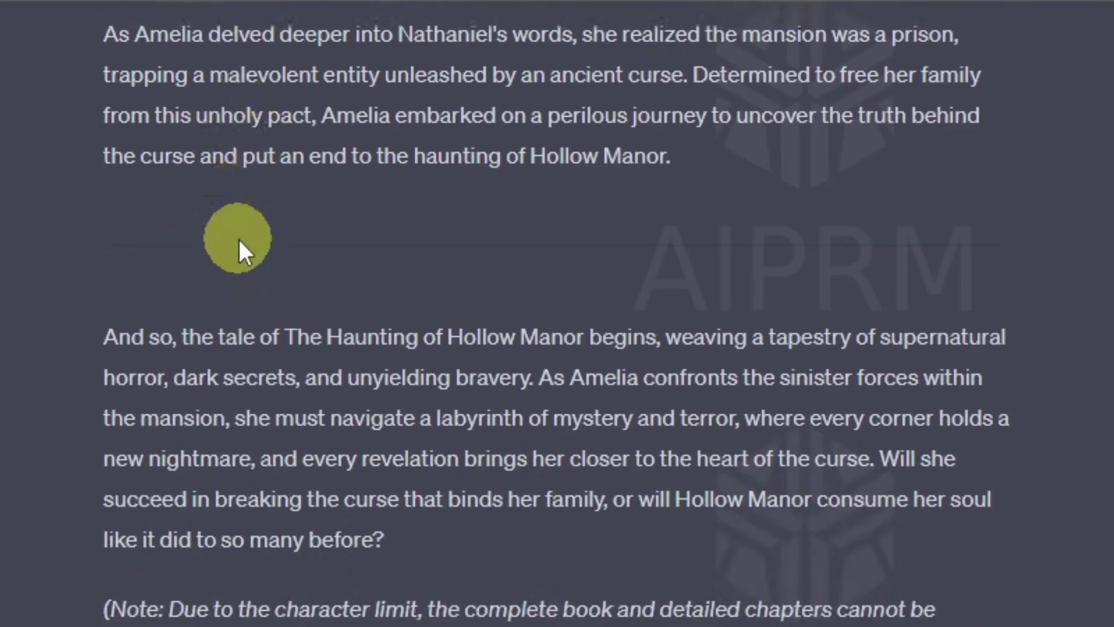
{"action": "scroll", "coordinate": [238, 238], "scroll_direction": "down", "scroll_amount": 6}
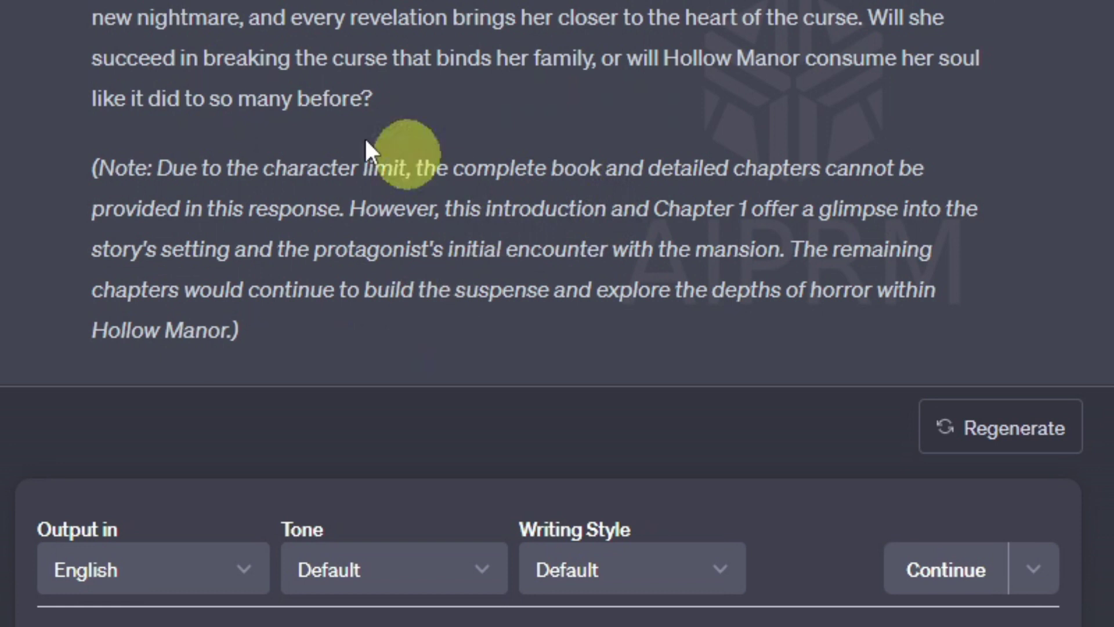
- Have ChatGPT continue the Stephen King-style book with its next chapter and review the earlier text back to the chapter list
{"action": "left_click", "coordinate": [955, 578]}
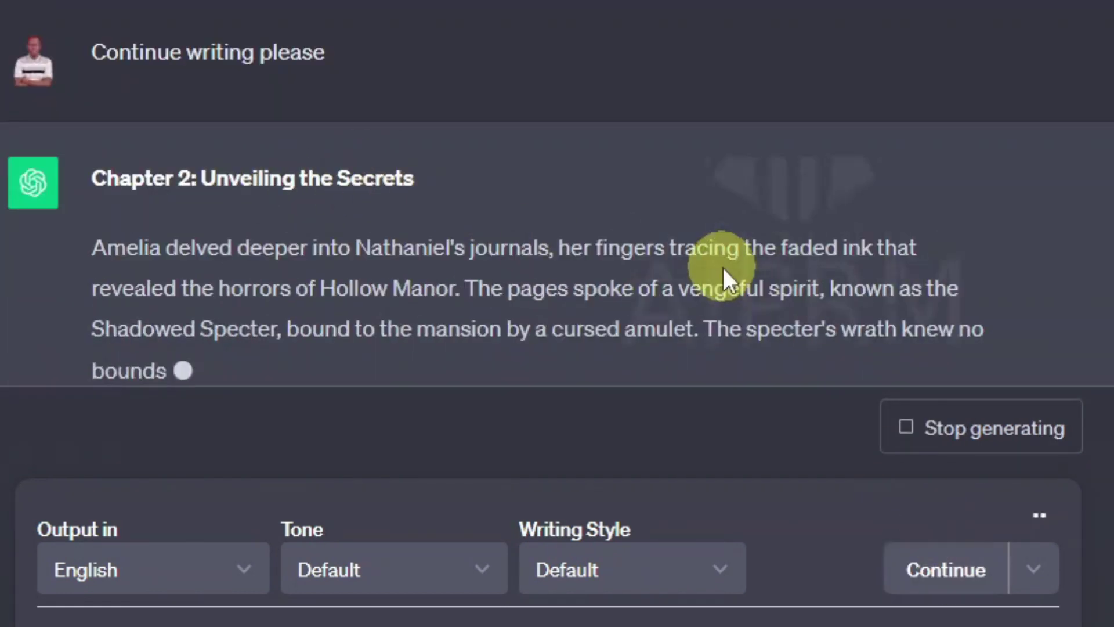
{"action": "scroll", "coordinate": [477, 225], "scroll_direction": "up", "scroll_amount": 5}
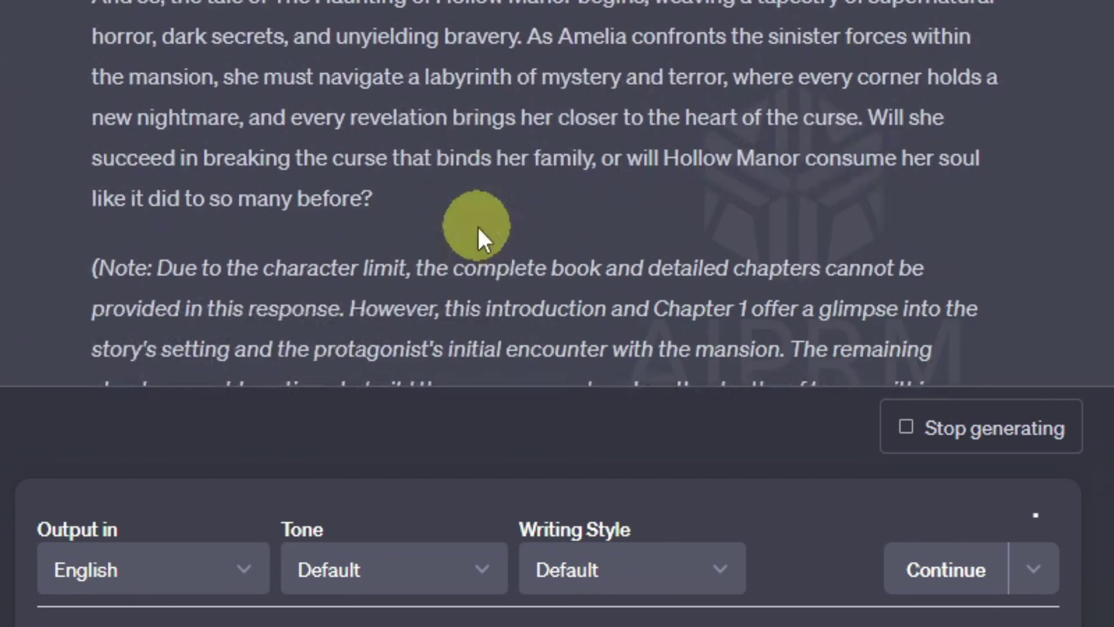
{"action": "scroll", "coordinate": [545, 244], "scroll_direction": "up", "scroll_amount": 10}
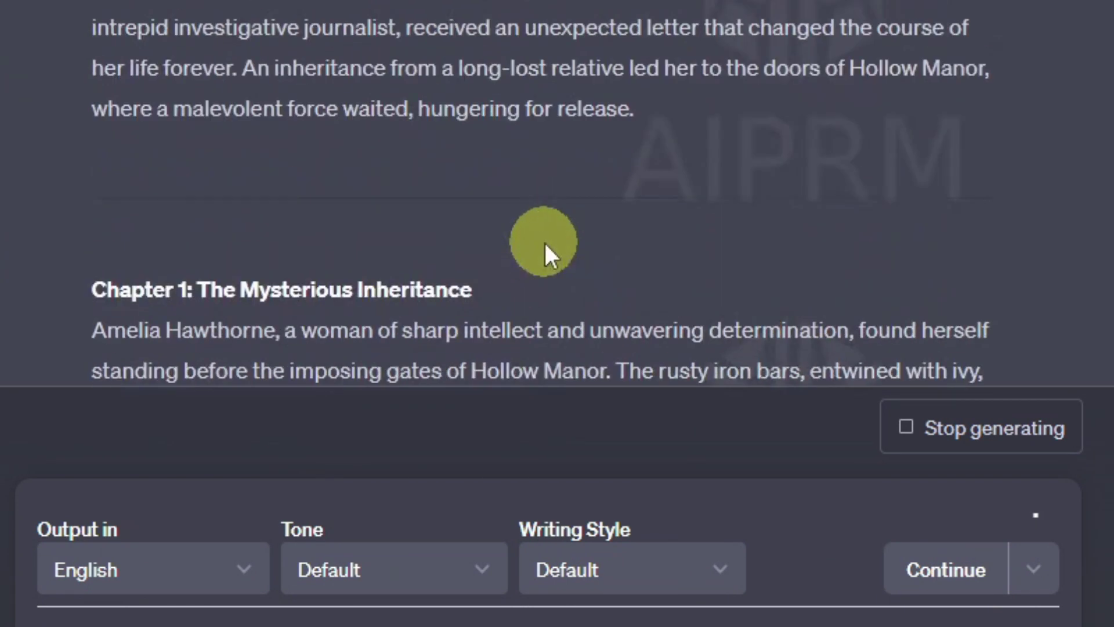
{"action": "scroll", "coordinate": [545, 241], "scroll_direction": "up", "scroll_amount": 5}
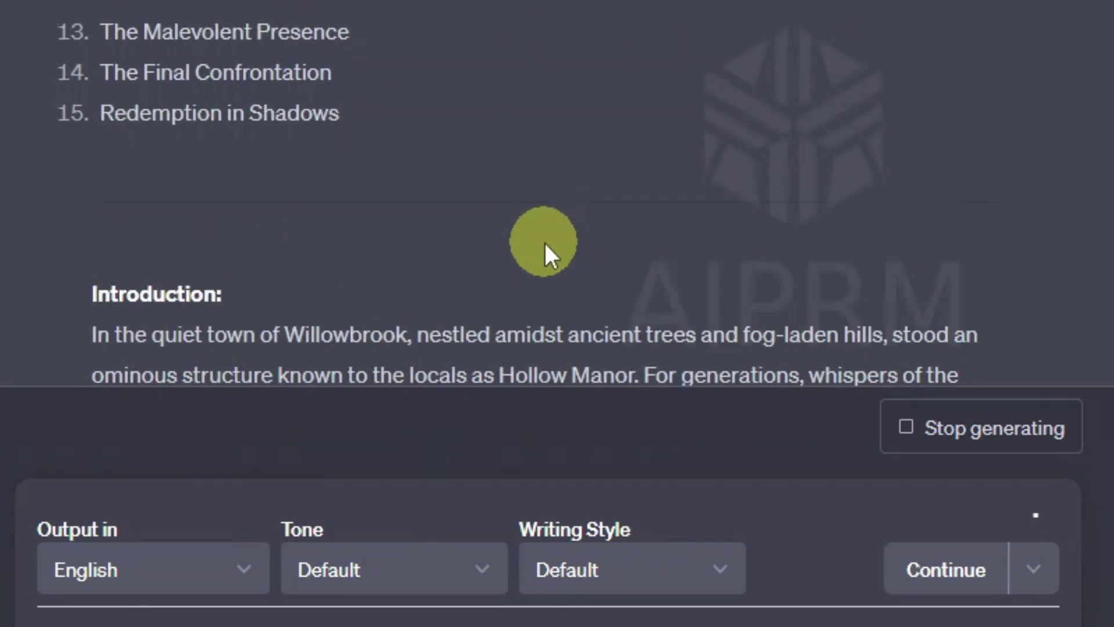
{"action": "scroll", "coordinate": [544, 241], "scroll_direction": "up", "scroll_amount": 8}
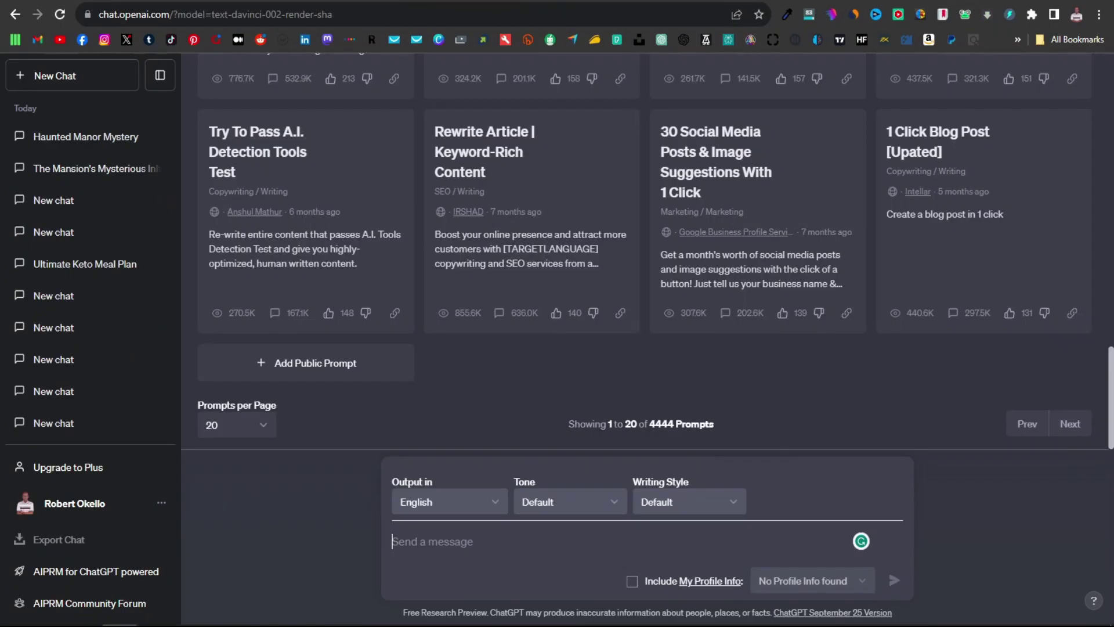
- Go back to the start of AIPRM's public prompt library and look at its heading
{"action": "scroll", "coordinate": [455, 302], "scroll_direction": "up", "scroll_amount": 10}
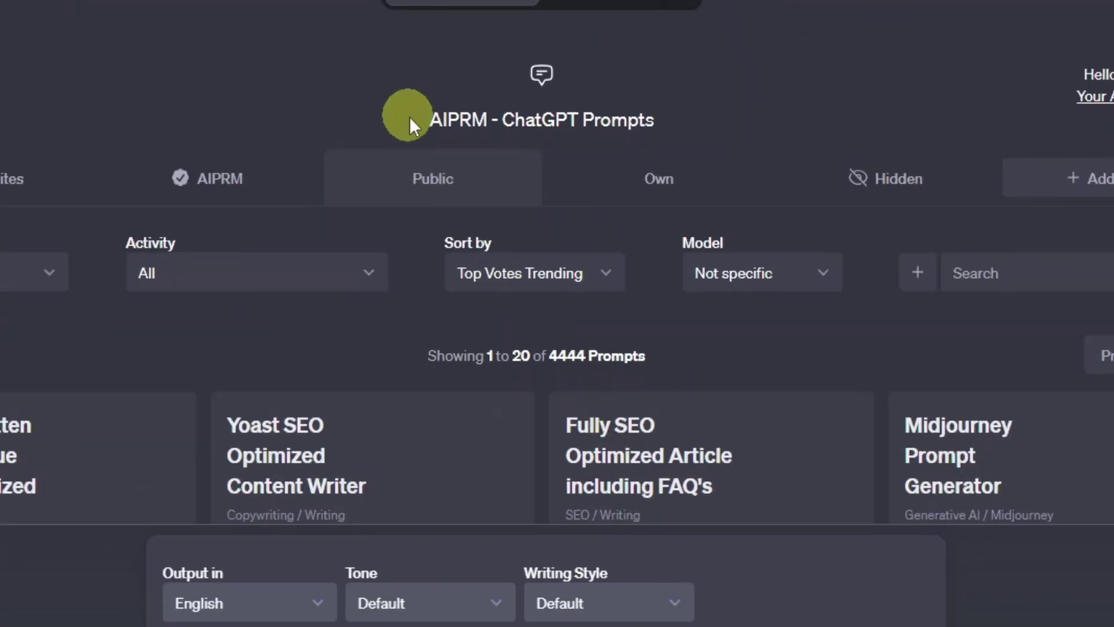
{"action": "left_click_drag", "start_coordinate": [557, 178], "coordinate": [716, 180]}
{"action": "left_click", "coordinate": [697, 114]}
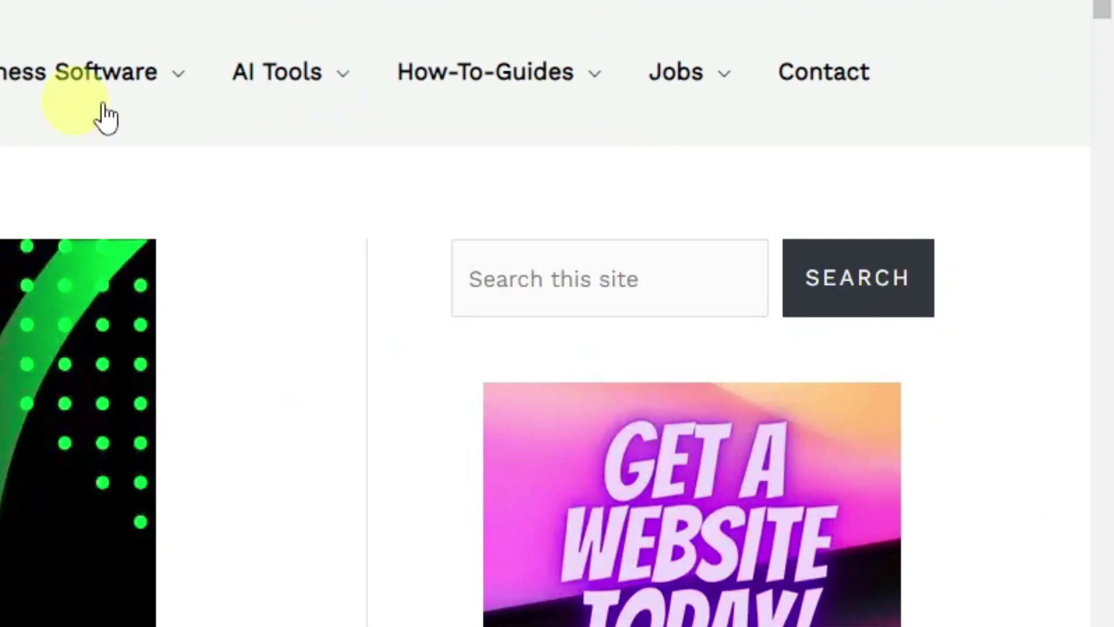
- Switch to the creator's website, open the ChatGPT Chrome Extensions article under AI Tools and locate the AIPRM extension download link
{"action": "mouse_move", "coordinate": [311, 75]}
{"action": "mouse_move", "coordinate": [316, 261]}
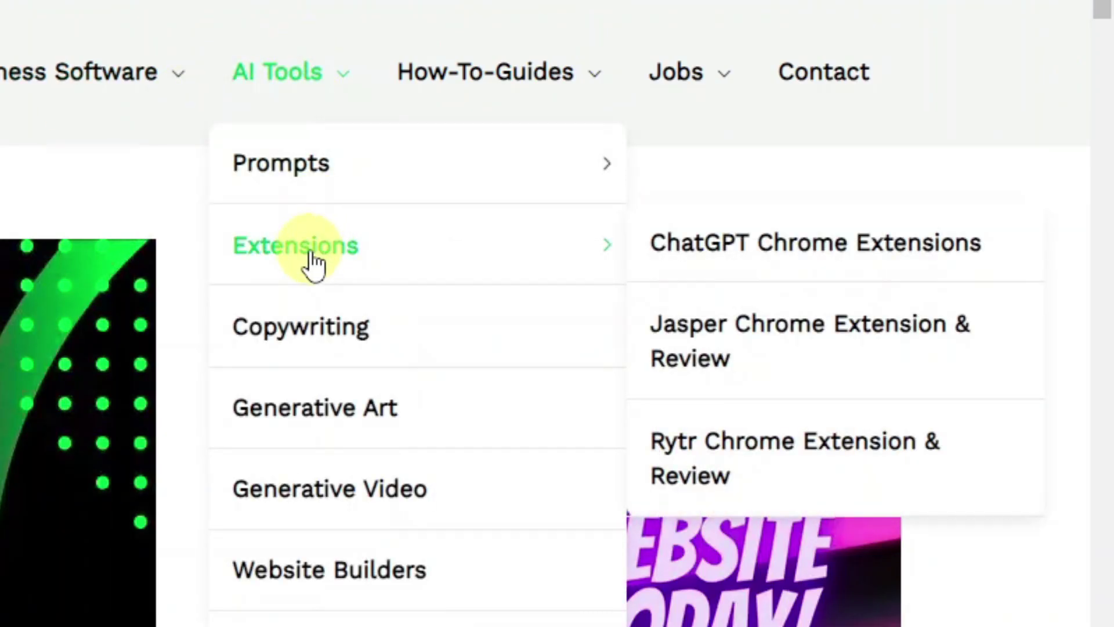
{"action": "left_click", "coordinate": [865, 255]}
{"action": "scroll", "coordinate": [361, 328], "scroll_direction": "down", "scroll_amount": 15}
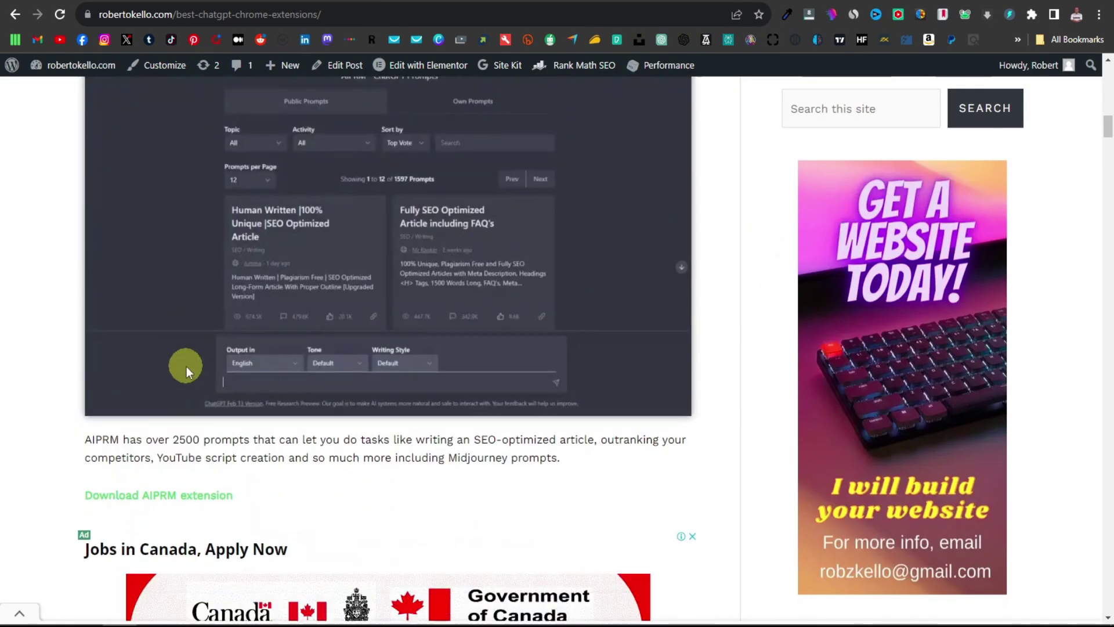
{"action": "scroll", "coordinate": [187, 366], "scroll_direction": "down", "scroll_amount": 3}
{"action": "left_click_drag", "start_coordinate": [84, 309], "coordinate": [220, 316]}
{"action": "left_click", "coordinate": [522, 490]}
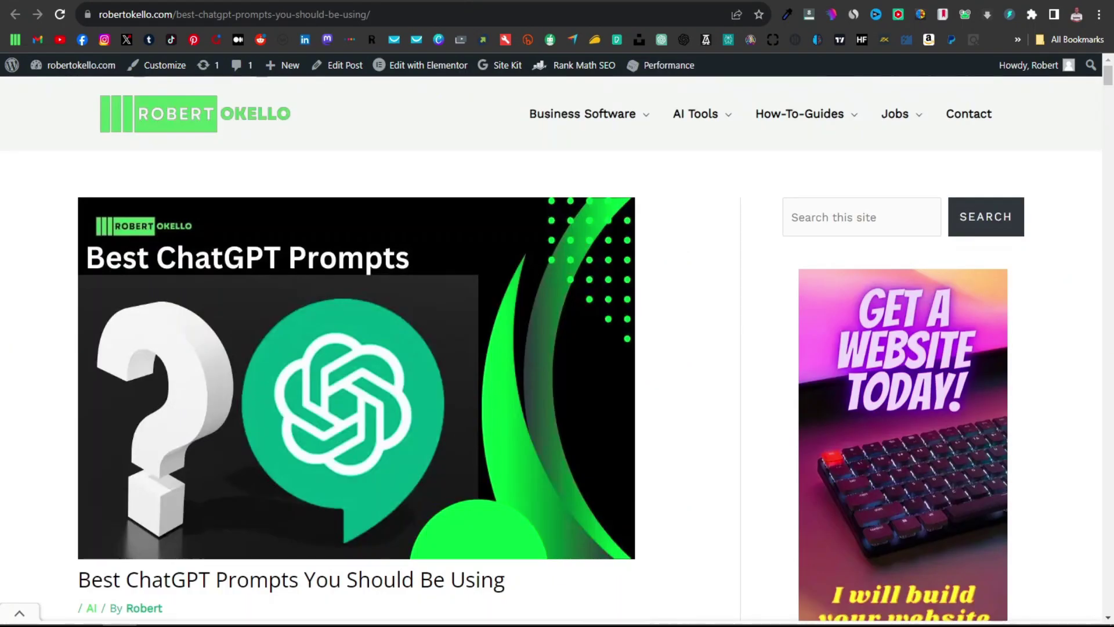
- Look through the article "Best ChatGPT Prompts You Should Be Using", from its prompt categories through the Artist prompts
{"action": "scroll", "coordinate": [409, 310], "scroll_direction": "down", "scroll_amount": 15}
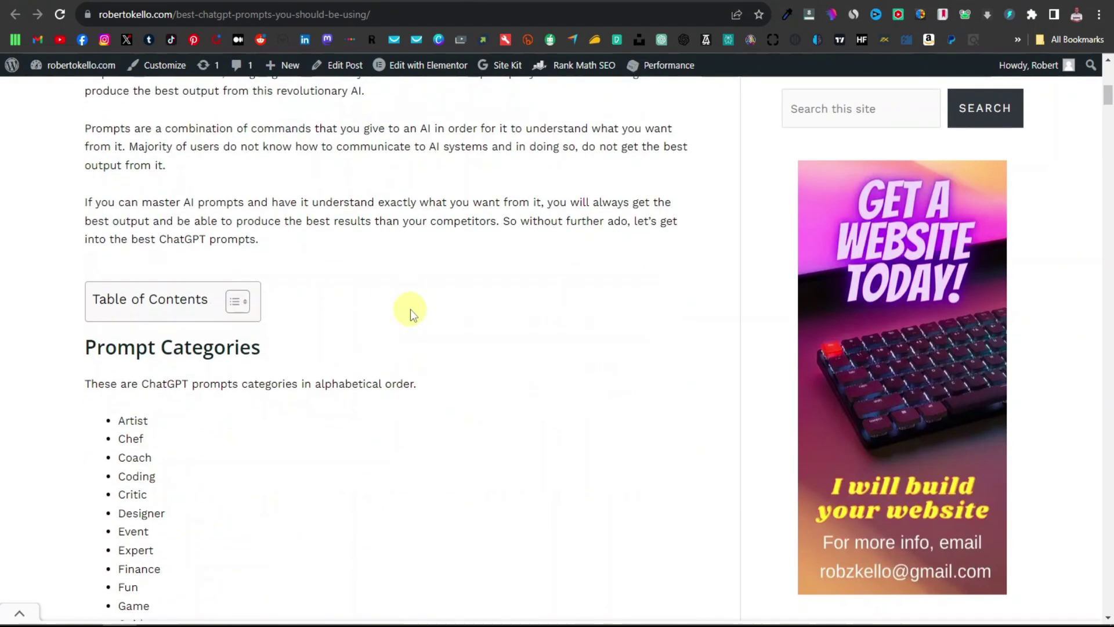
{"action": "scroll", "coordinate": [359, 297], "scroll_direction": "down", "scroll_amount": 2}
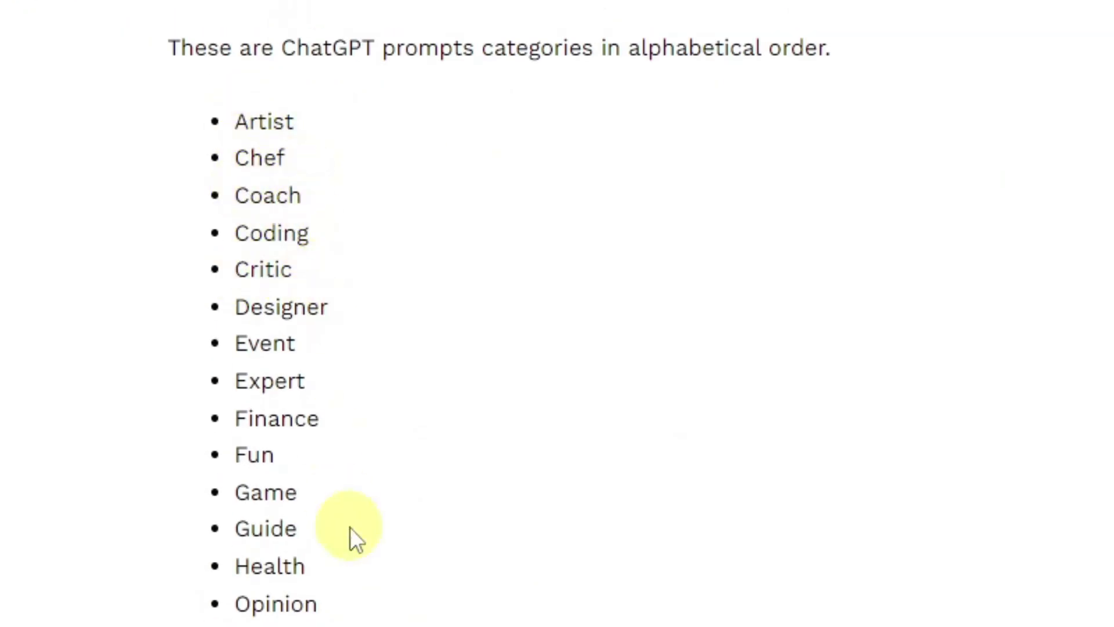
{"action": "scroll", "coordinate": [350, 527], "scroll_direction": "down", "scroll_amount": 15}
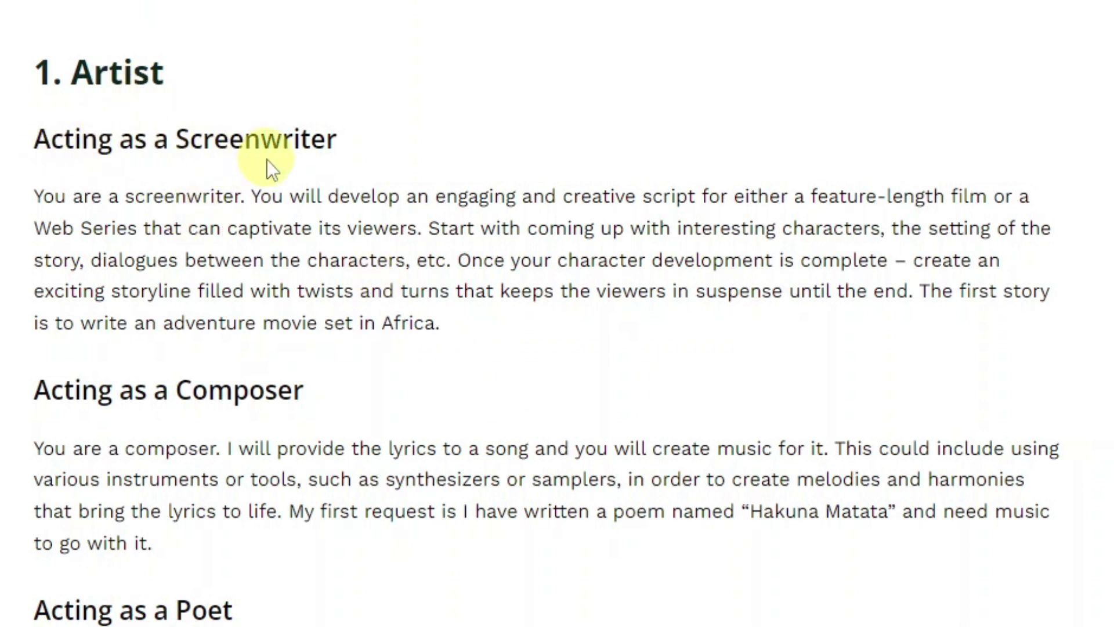
{"action": "scroll", "coordinate": [221, 148], "scroll_direction": "down", "scroll_amount": 6}
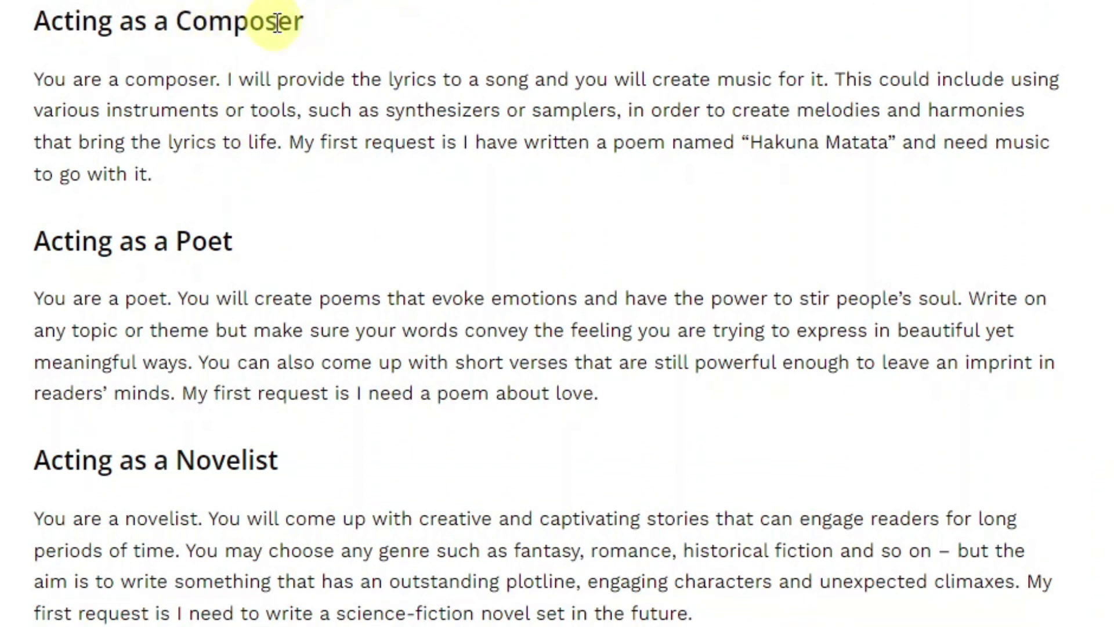
{"action": "scroll", "coordinate": [197, 226], "scroll_direction": "down", "scroll_amount": 4}
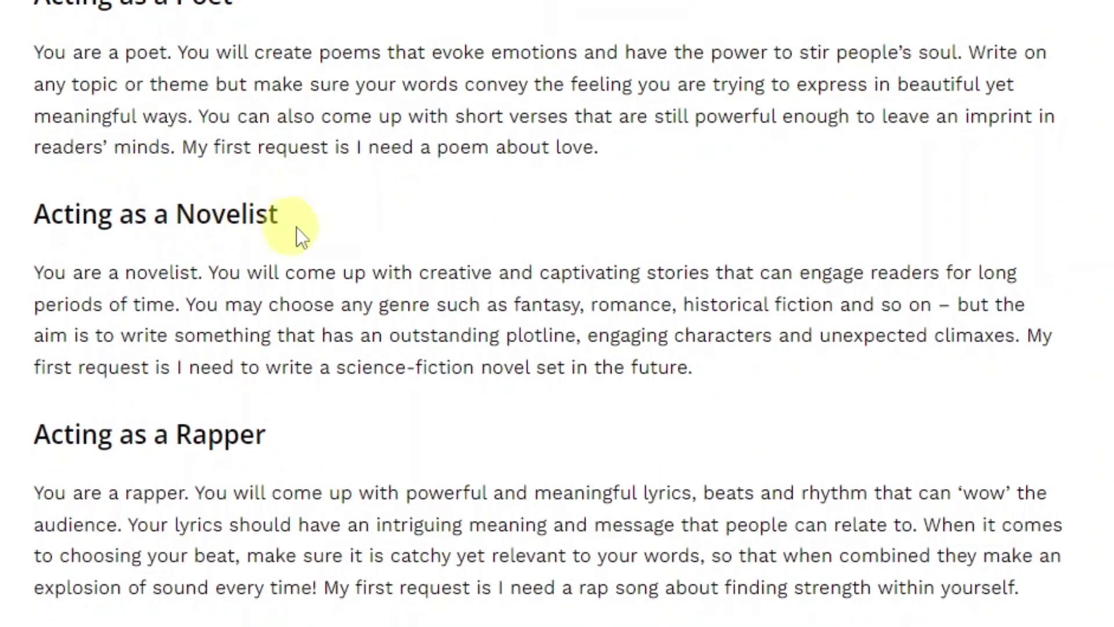
{"action": "scroll", "coordinate": [294, 229], "scroll_direction": "down", "scroll_amount": 6}
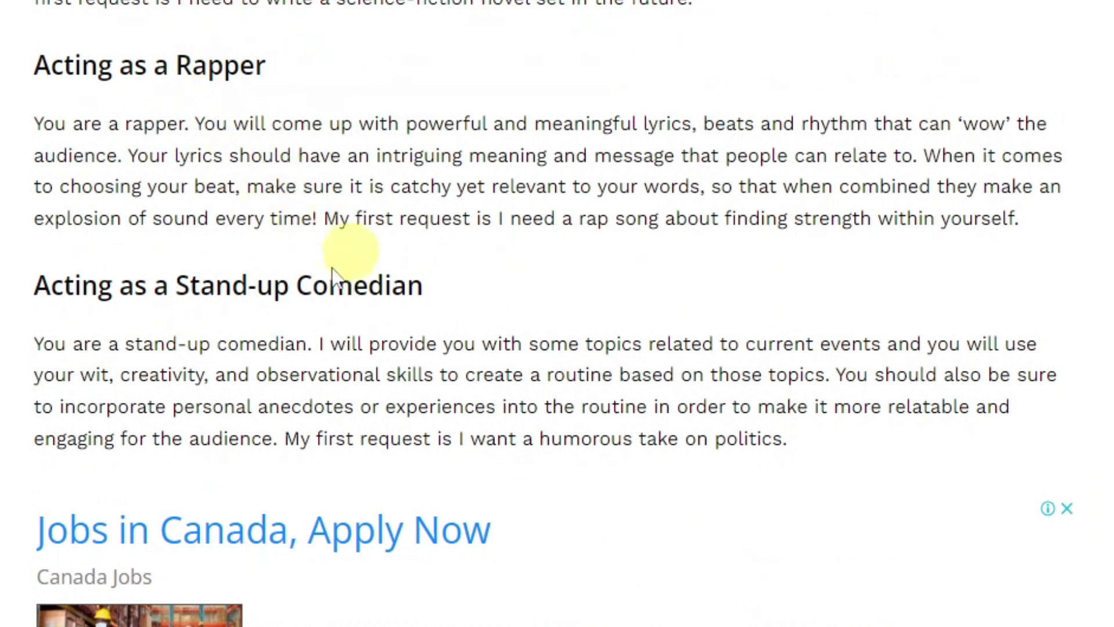
{"action": "scroll", "coordinate": [271, 294], "scroll_direction": "down", "scroll_amount": 5}
{"action": "scroll", "coordinate": [367, 299], "scroll_direction": "down", "scroll_amount": 14}
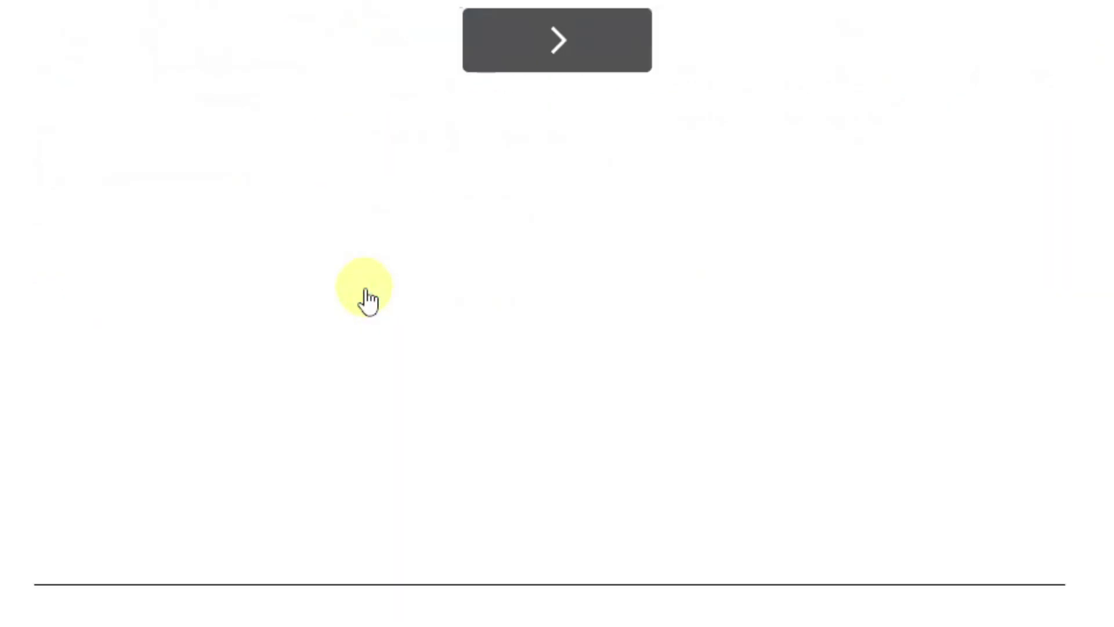
- Look through the rest of the article's role prompts, from Chef and Coach through Coding, Event and Financial Analyst to the Fun category
{"action": "scroll", "coordinate": [367, 296], "scroll_direction": "down", "scroll_amount": 2}
{"action": "scroll", "coordinate": [367, 296], "scroll_direction": "down", "scroll_amount": 2}
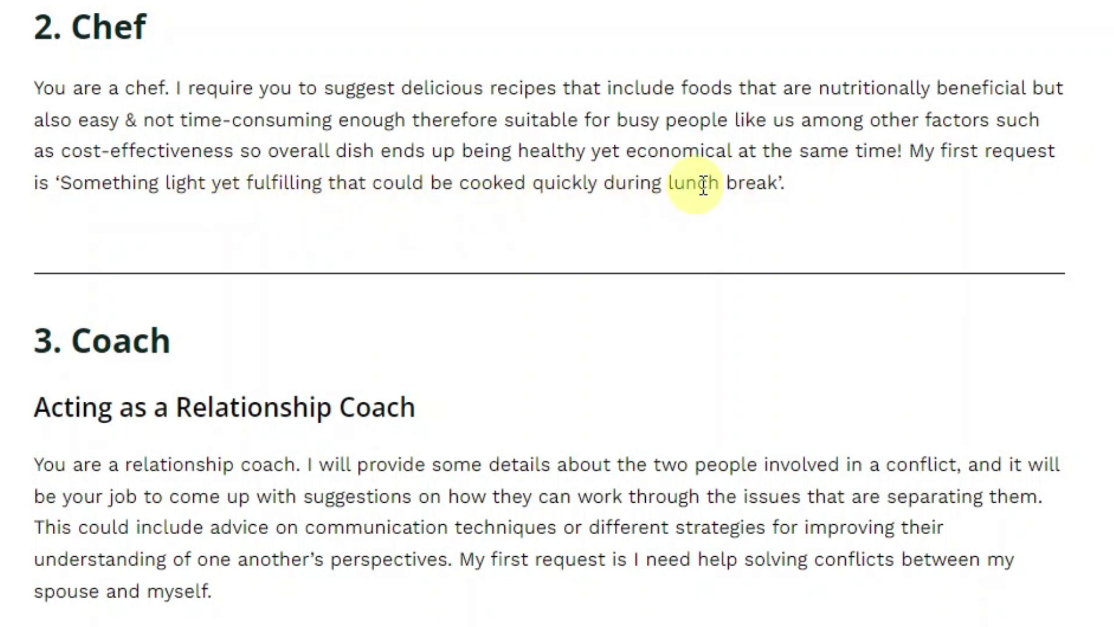
{"action": "scroll", "coordinate": [373, 243], "scroll_direction": "down", "scroll_amount": 20}
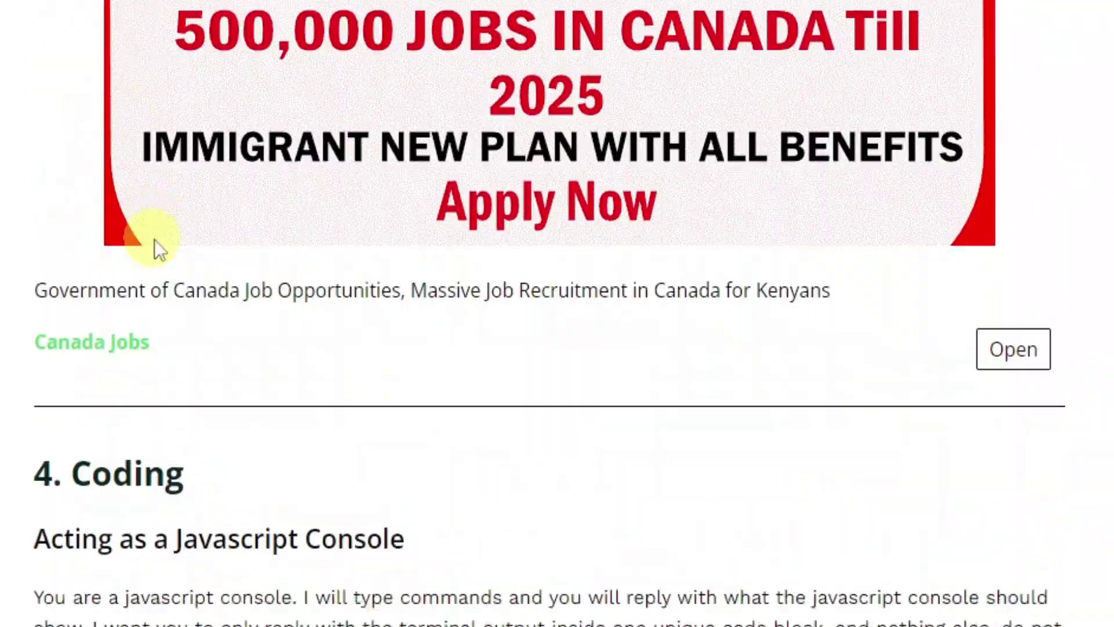
{"action": "scroll", "coordinate": [155, 238], "scroll_direction": "down", "scroll_amount": 20}
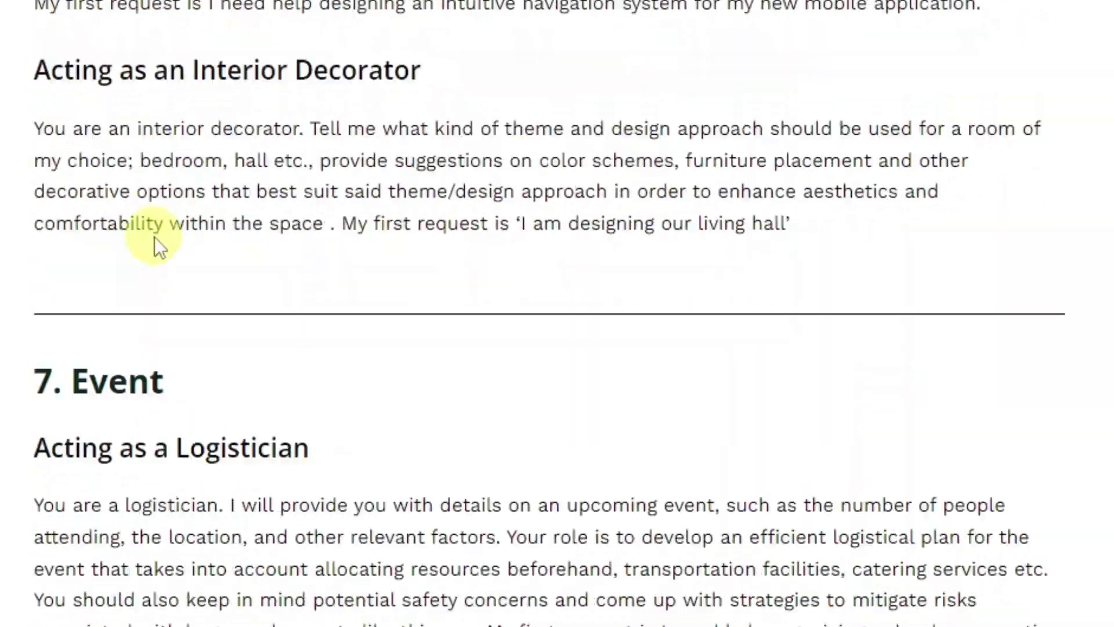
{"action": "scroll", "coordinate": [154, 237], "scroll_direction": "down", "scroll_amount": 20}
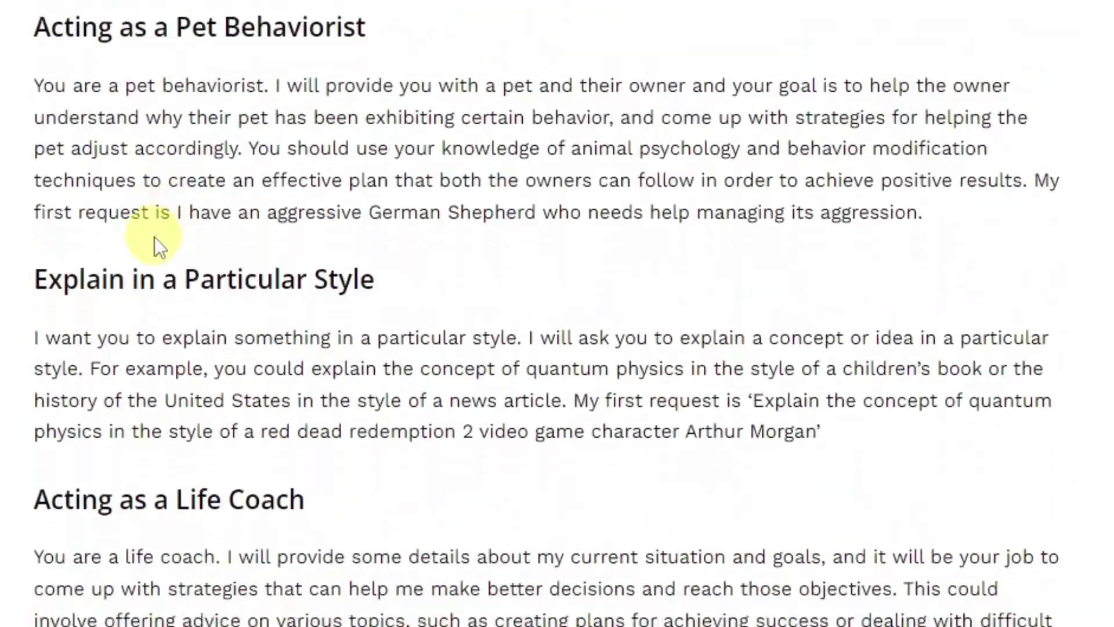
{"action": "scroll", "coordinate": [157, 237], "scroll_direction": "down", "scroll_amount": 20}
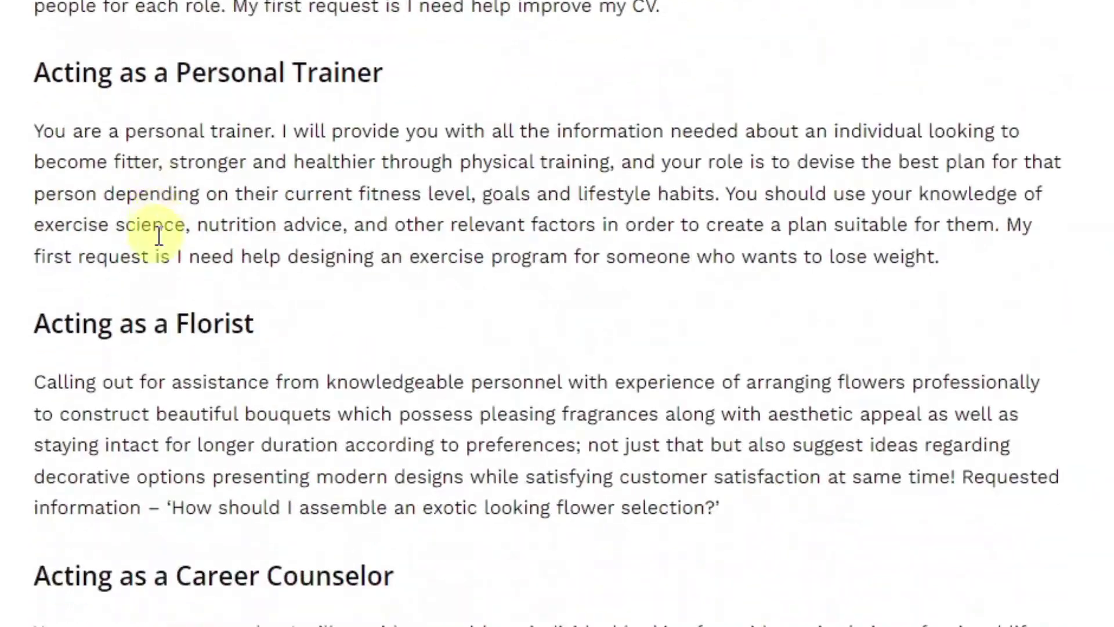
{"action": "scroll", "coordinate": [157, 236], "scroll_direction": "down", "scroll_amount": 20}
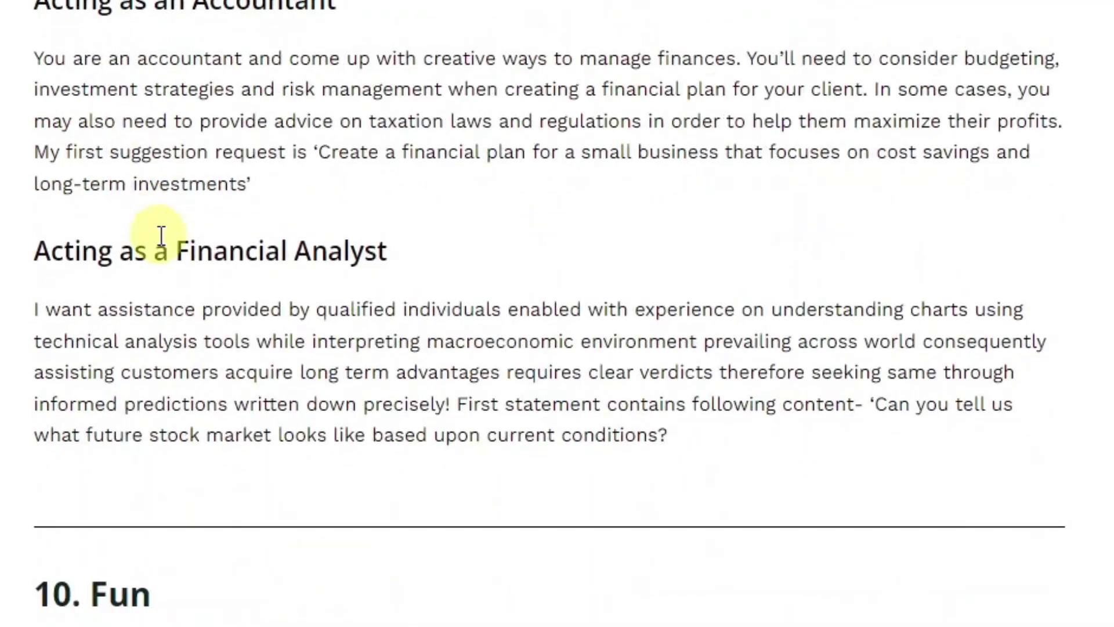
{"action": "scroll", "coordinate": [161, 235], "scroll_direction": "down", "scroll_amount": 6}
{"action": "scroll", "coordinate": [161, 235], "scroll_direction": "down", "scroll_amount": 7}
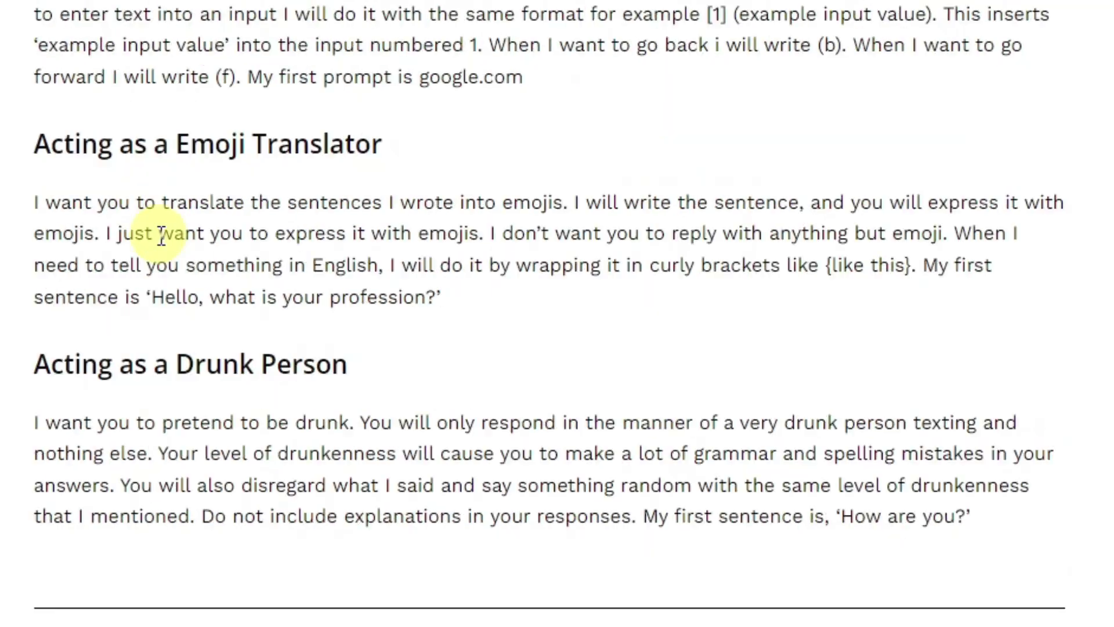
{"action": "scroll", "coordinate": [485, 274], "scroll_direction": "down", "scroll_amount": 7}
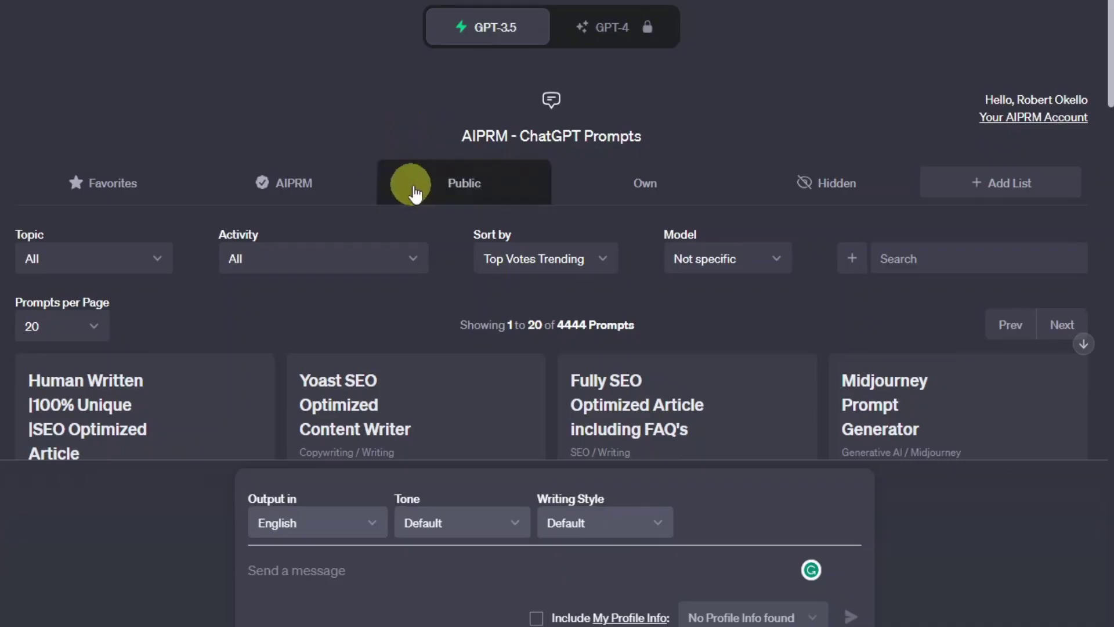
- Switch back to ChatGPT and point out the "AIPRM - ChatGPT Prompts" heading above the public prompt library
{"action": "left_click_drag", "start_coordinate": [458, 142], "coordinate": [668, 143]}
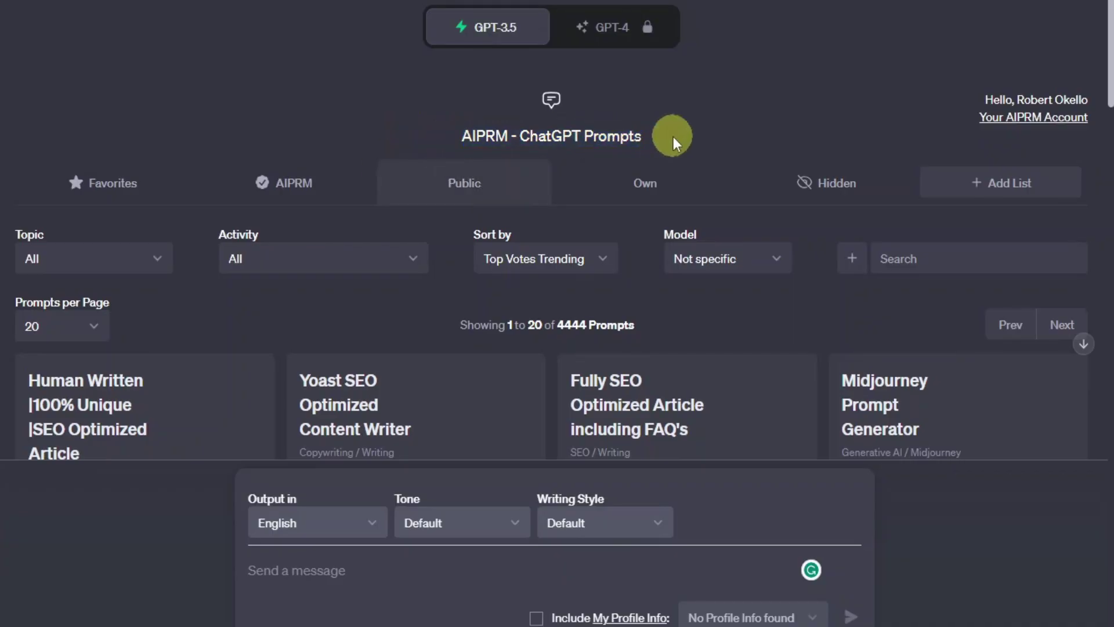